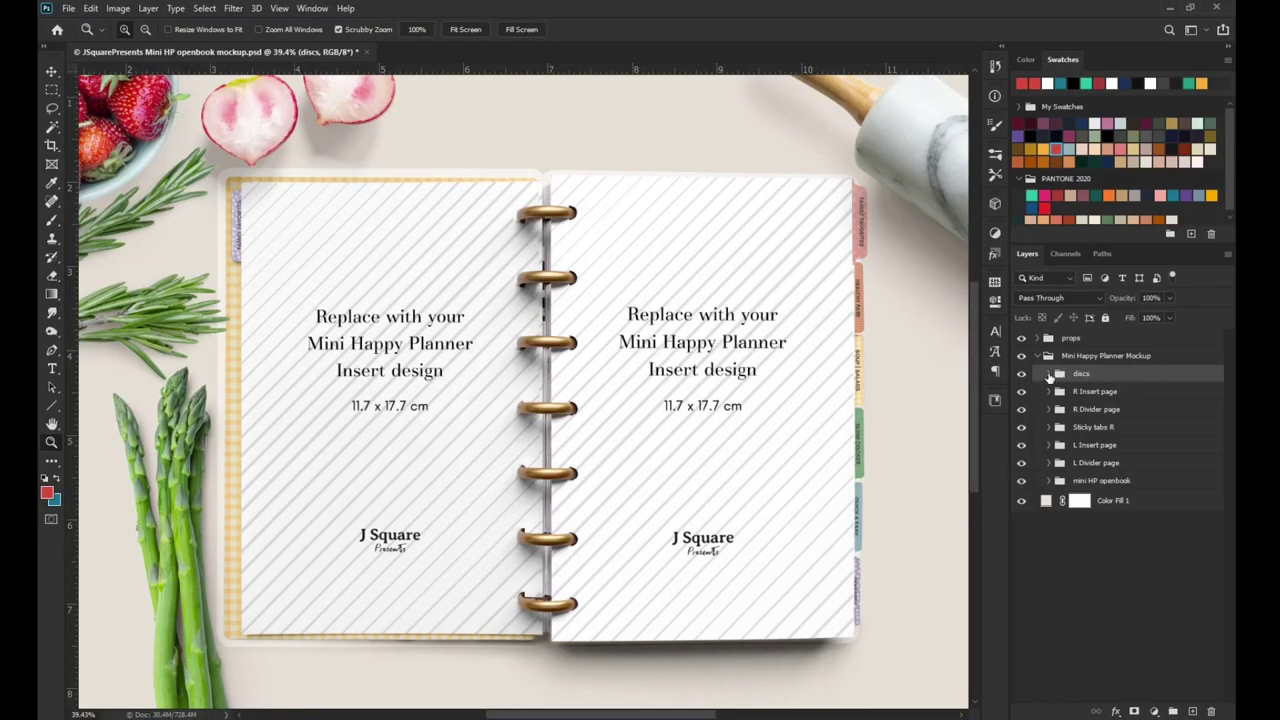
# Swap the gold disc layers for the Discs-custom color group and expand it to show Disc 1–7
pyautogui.click(1048, 374)
pyautogui.click(1106, 434)
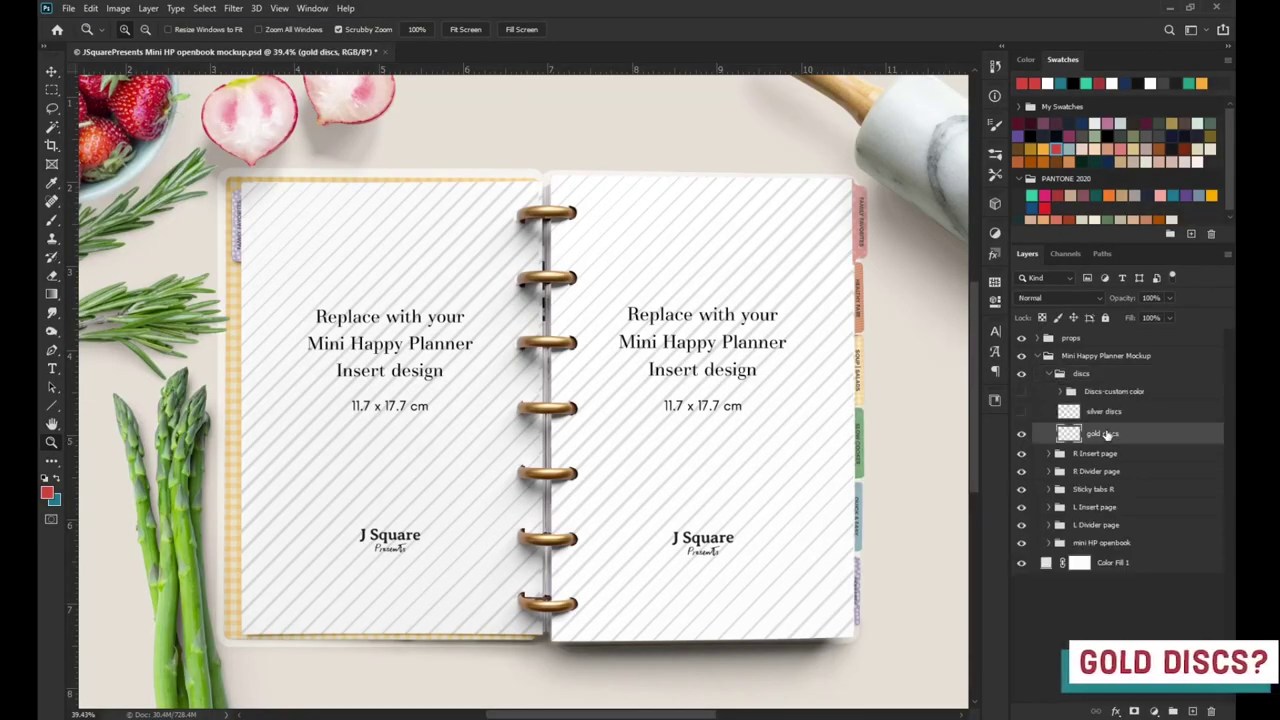
pyautogui.click(1021, 411)
pyautogui.click(1040, 410)
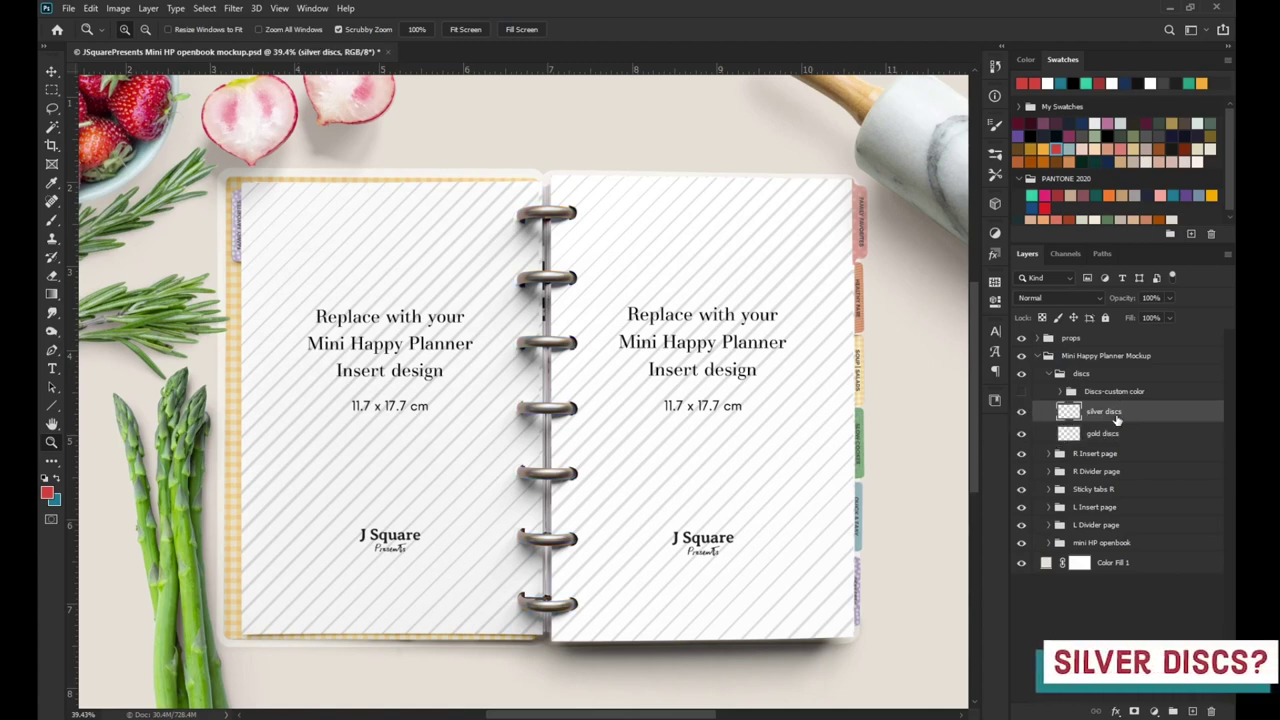
pyautogui.click(1021, 391)
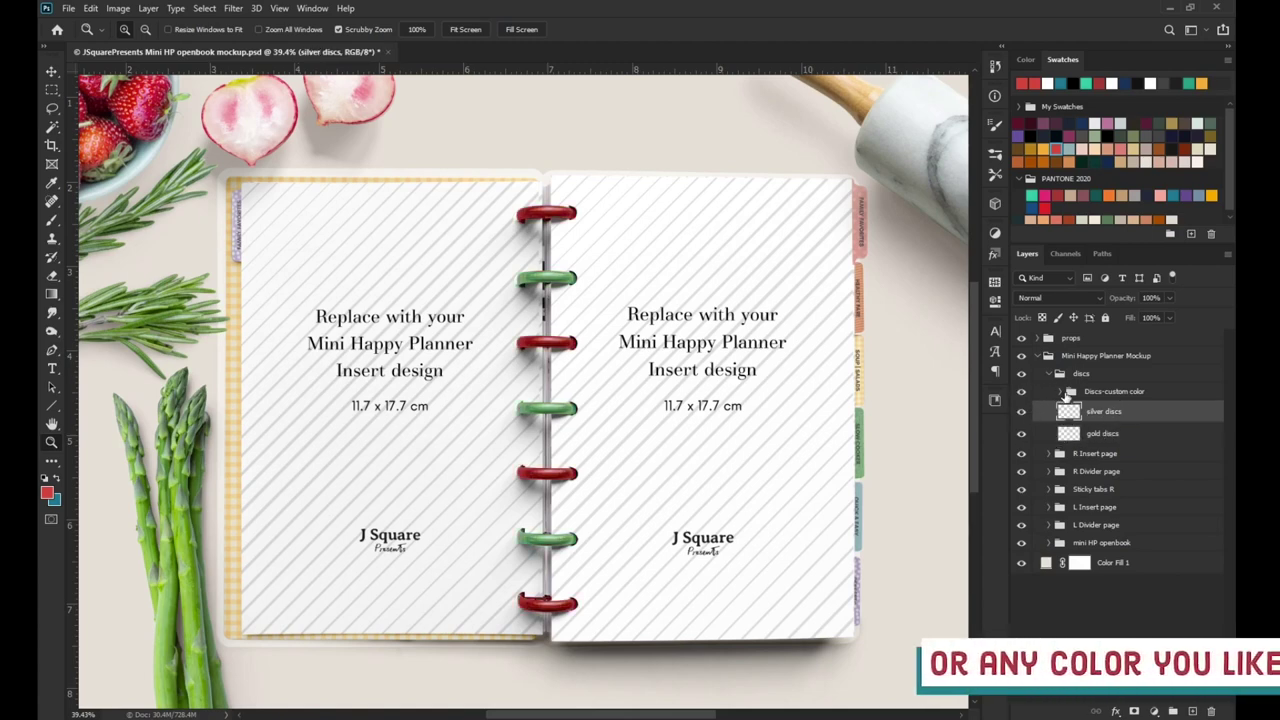
pyautogui.click(1060, 392)
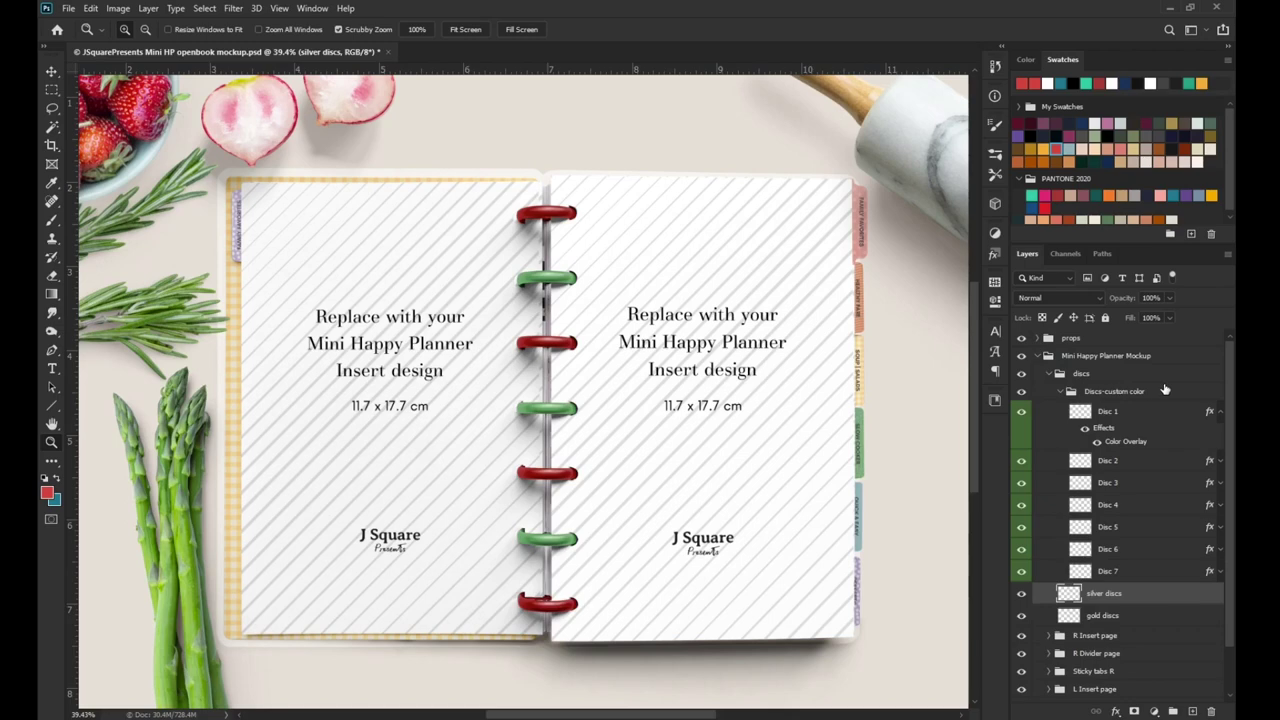
pyautogui.click(1122, 415)
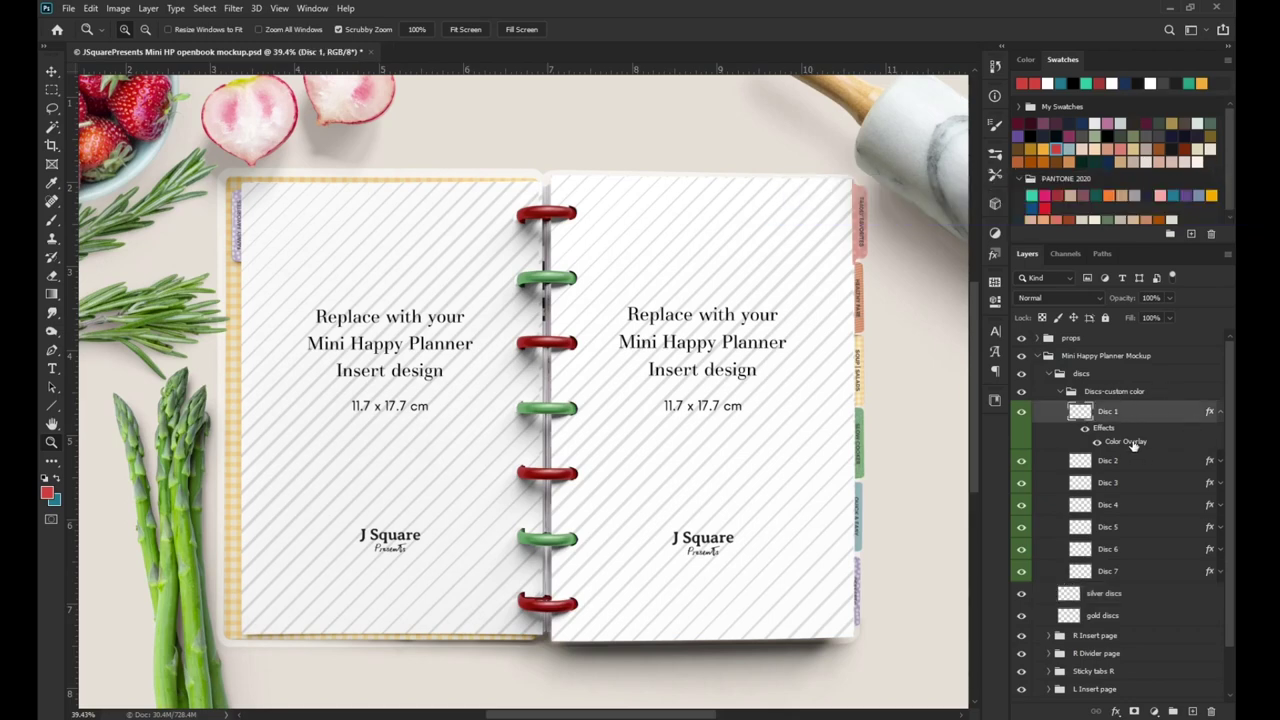
# Set Disc 1's Color Overlay to orange f0a844
pyautogui.doubleClick(1125, 442)
pyautogui.click(982, 399)
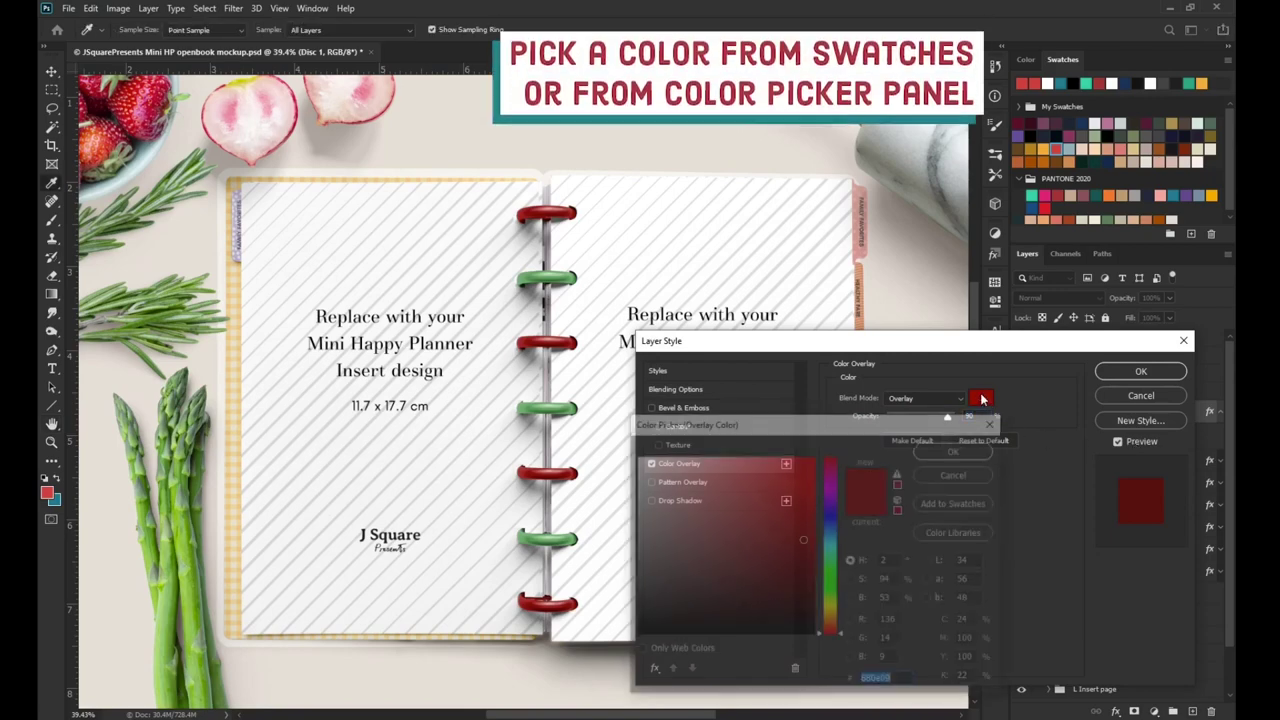
pyautogui.click(1039, 150)
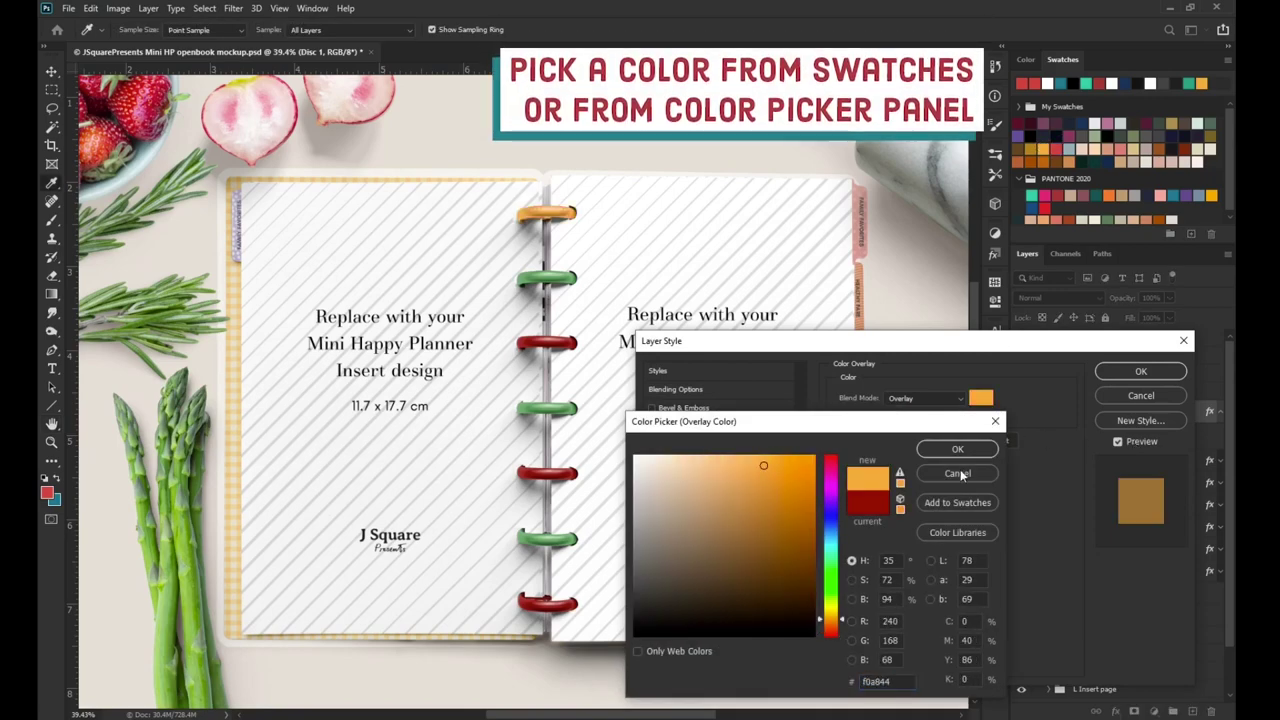
pyautogui.click(958, 450)
pyautogui.click(1110, 372)
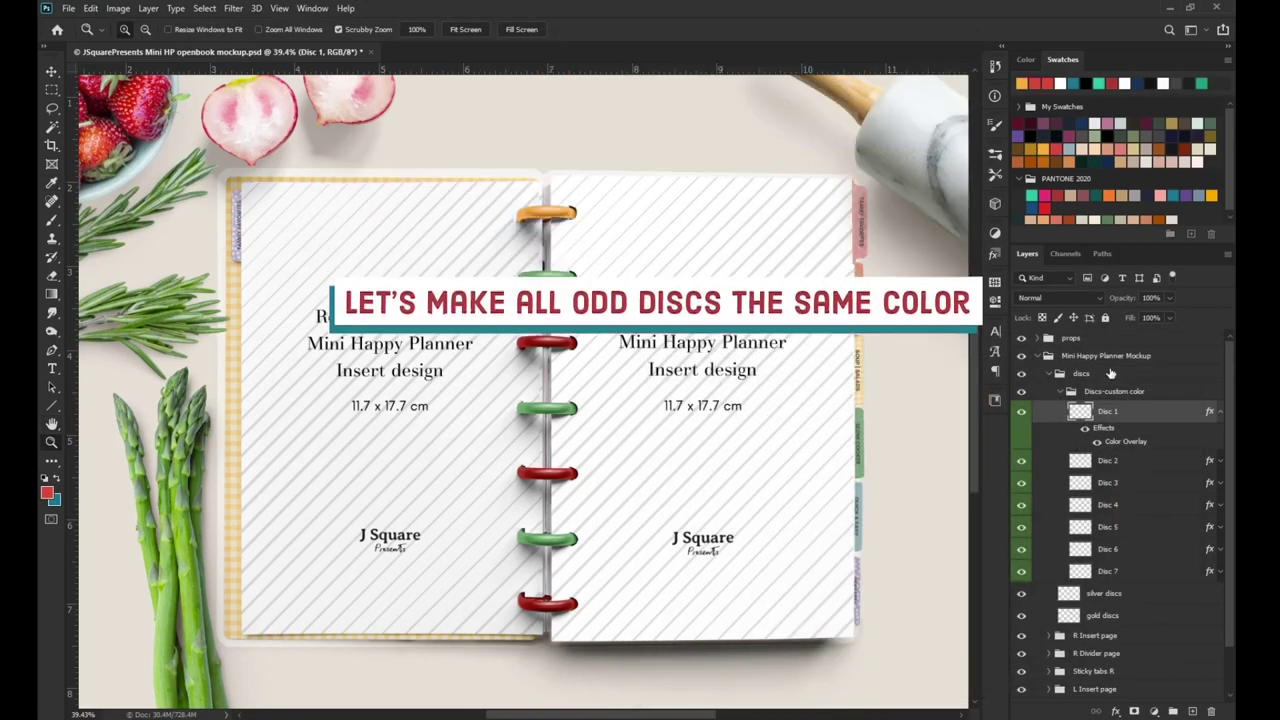
# Copy Disc 1's layer style and paste it onto Discs 3, 5 and 7
pyautogui.rightClick(1153, 413)
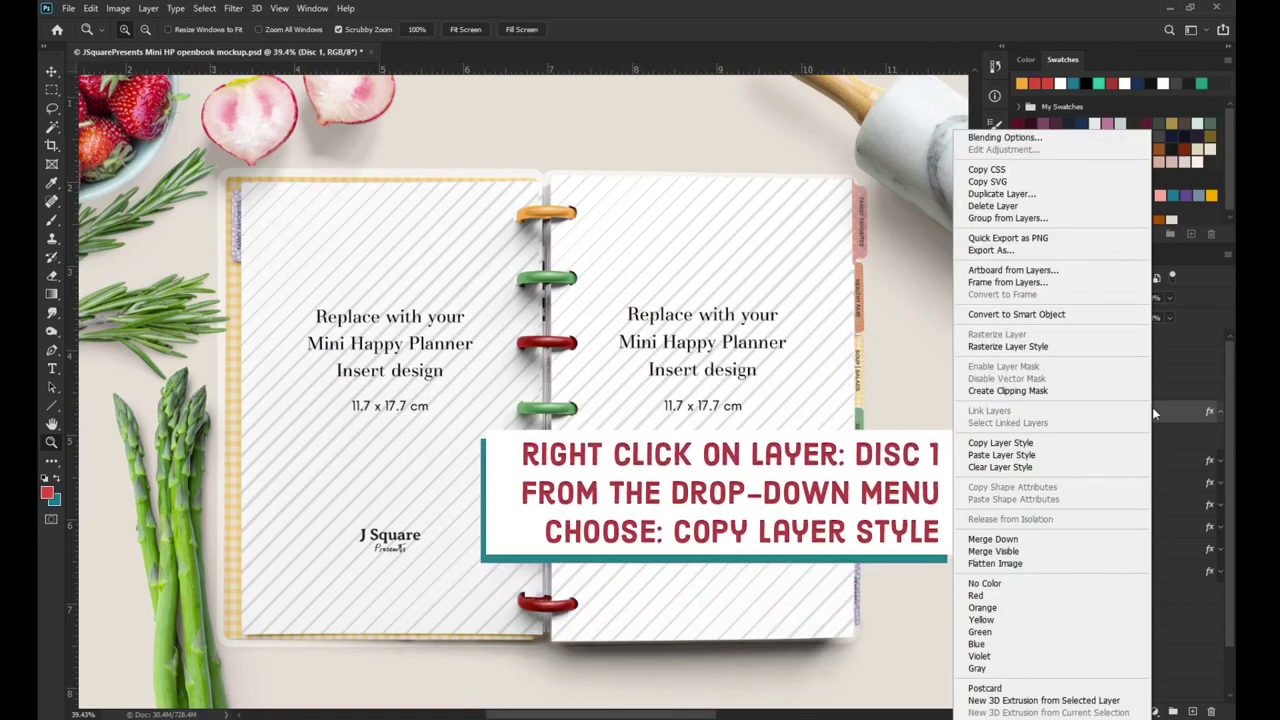
pyautogui.click(1104, 443)
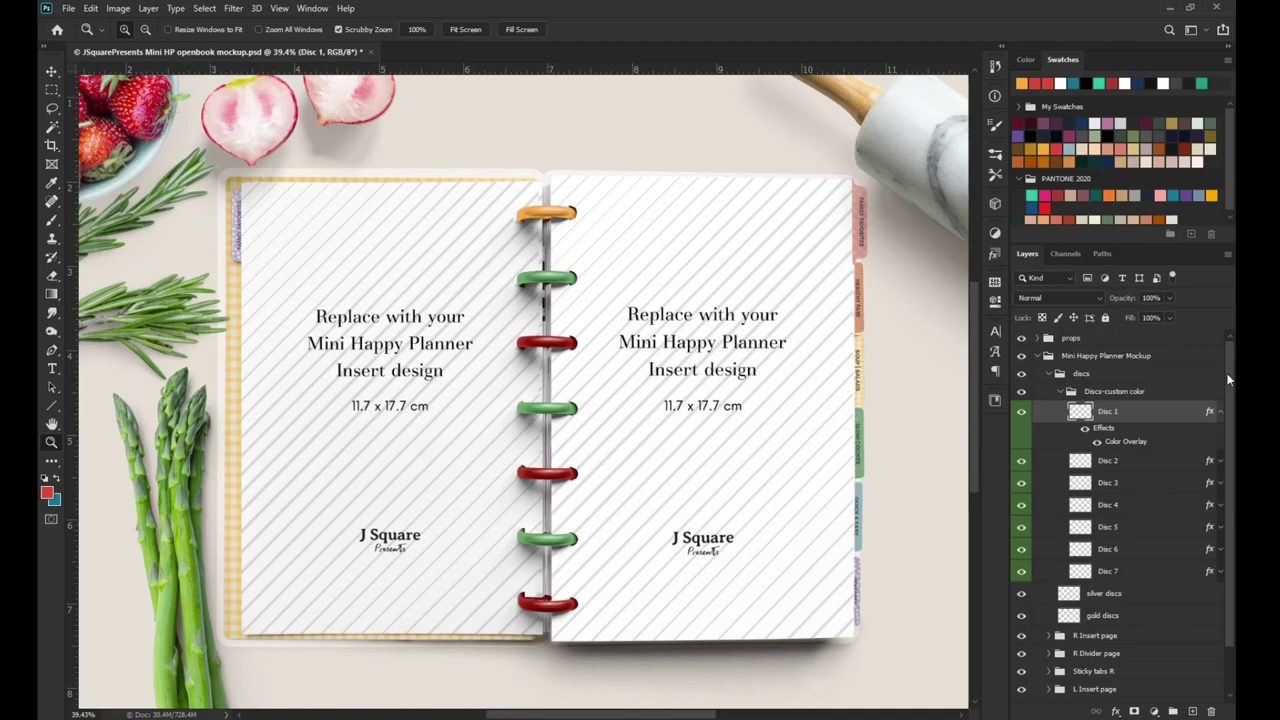
pyautogui.click(1220, 413)
pyautogui.click(1186, 457)
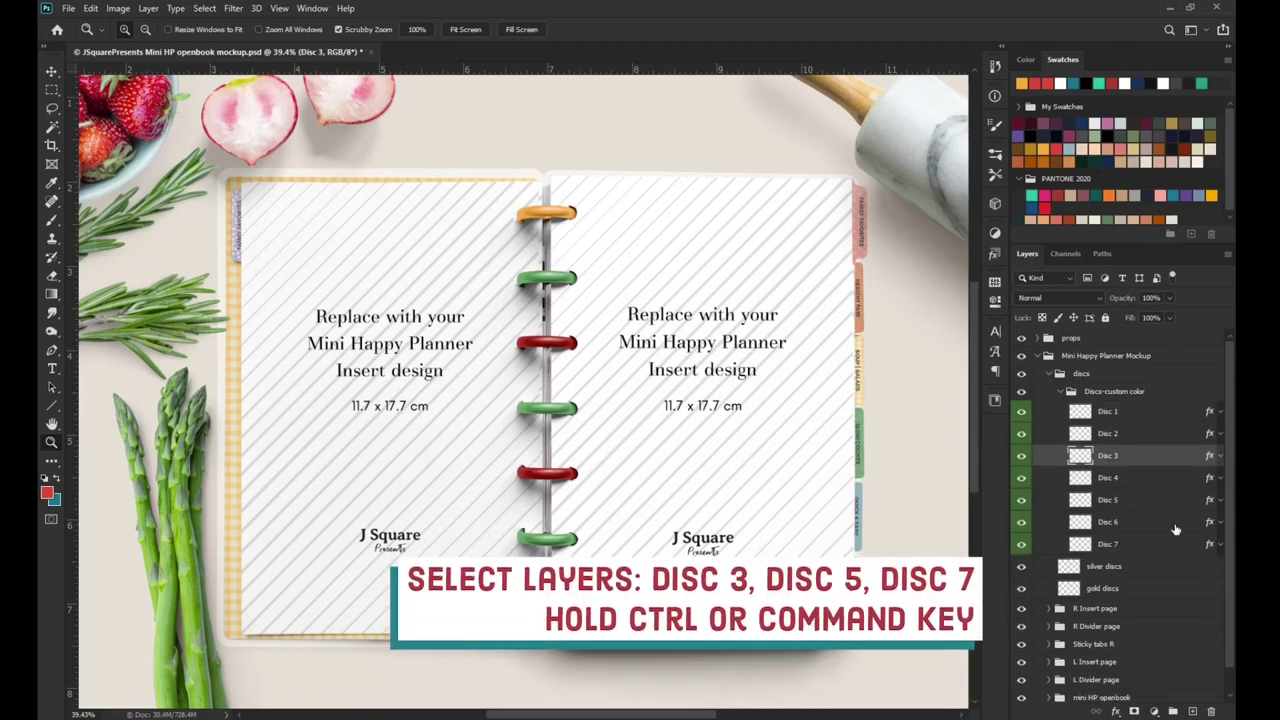
pyautogui.keyDown('ctrl'); pyautogui.click(1161, 500); pyautogui.keyUp('ctrl')
pyautogui.keyDown('ctrl'); pyautogui.click(1166, 544); pyautogui.keyUp('ctrl')
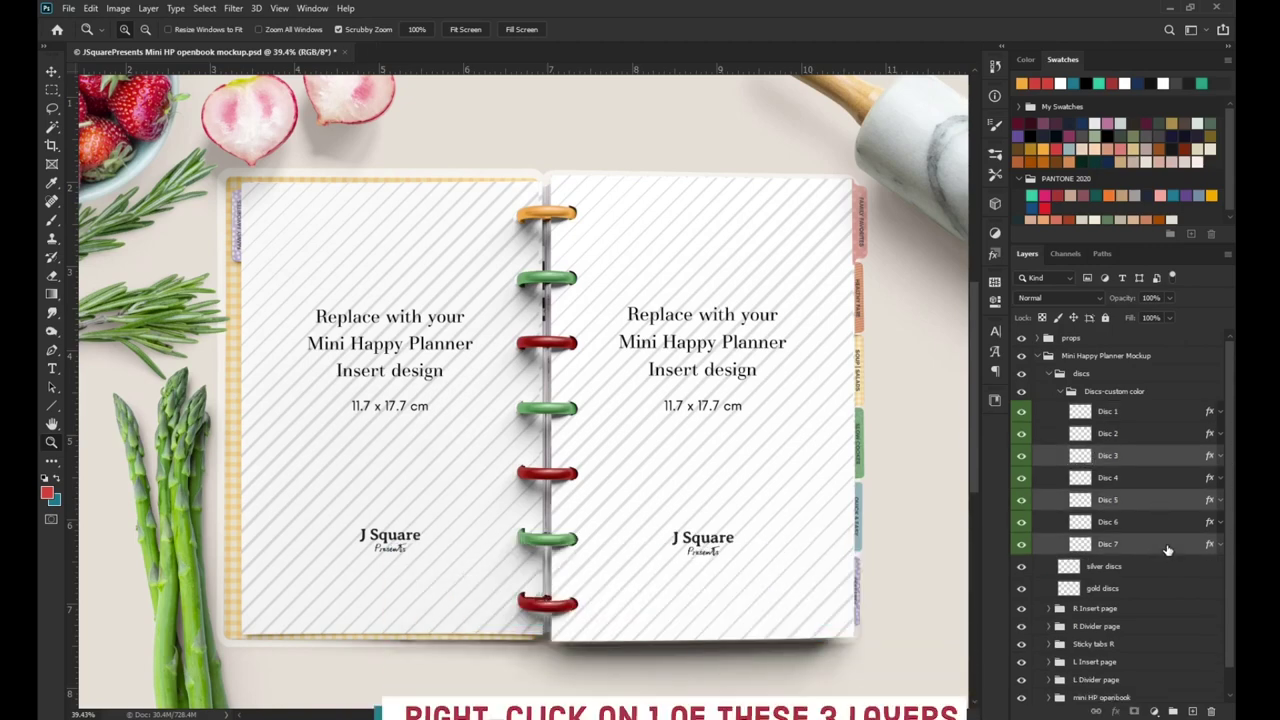
pyautogui.rightClick(1167, 545)
pyautogui.click(1086, 452)
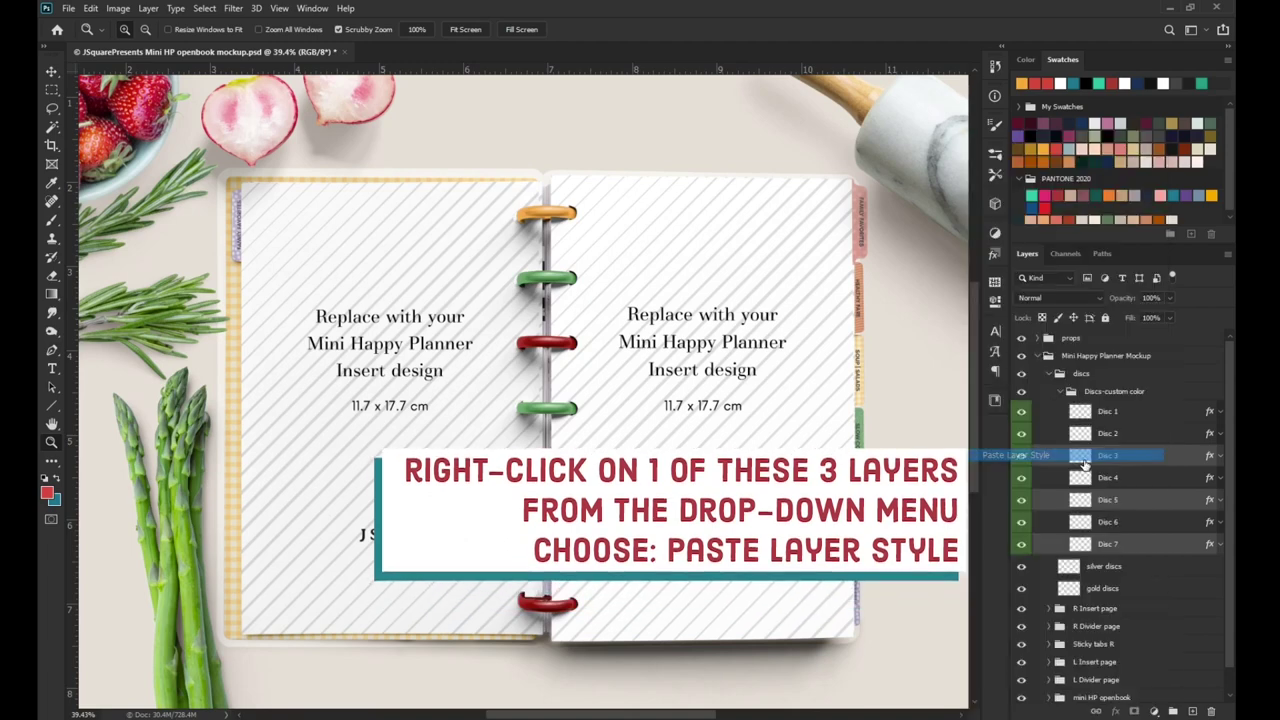
# Set Disc 2's Color Overlay to teal 55c6a9
pyautogui.click(1220, 436)
pyautogui.doubleClick(1140, 466)
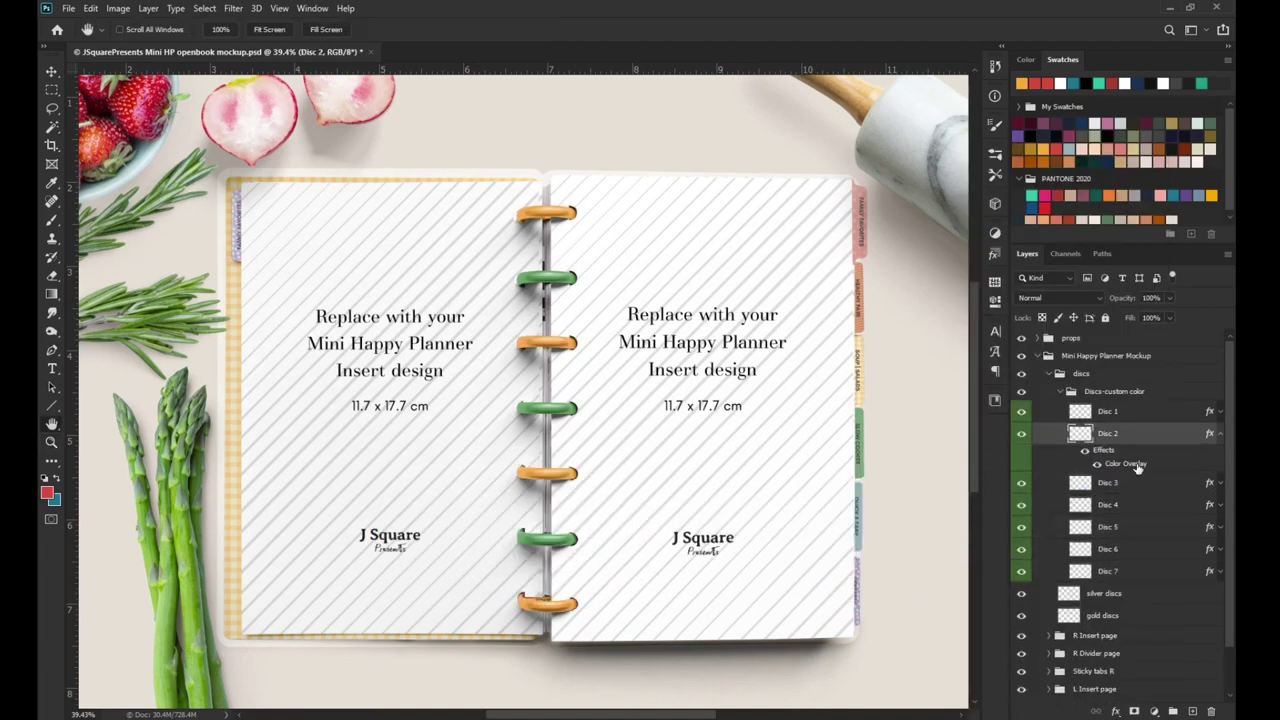
pyautogui.click(981, 400)
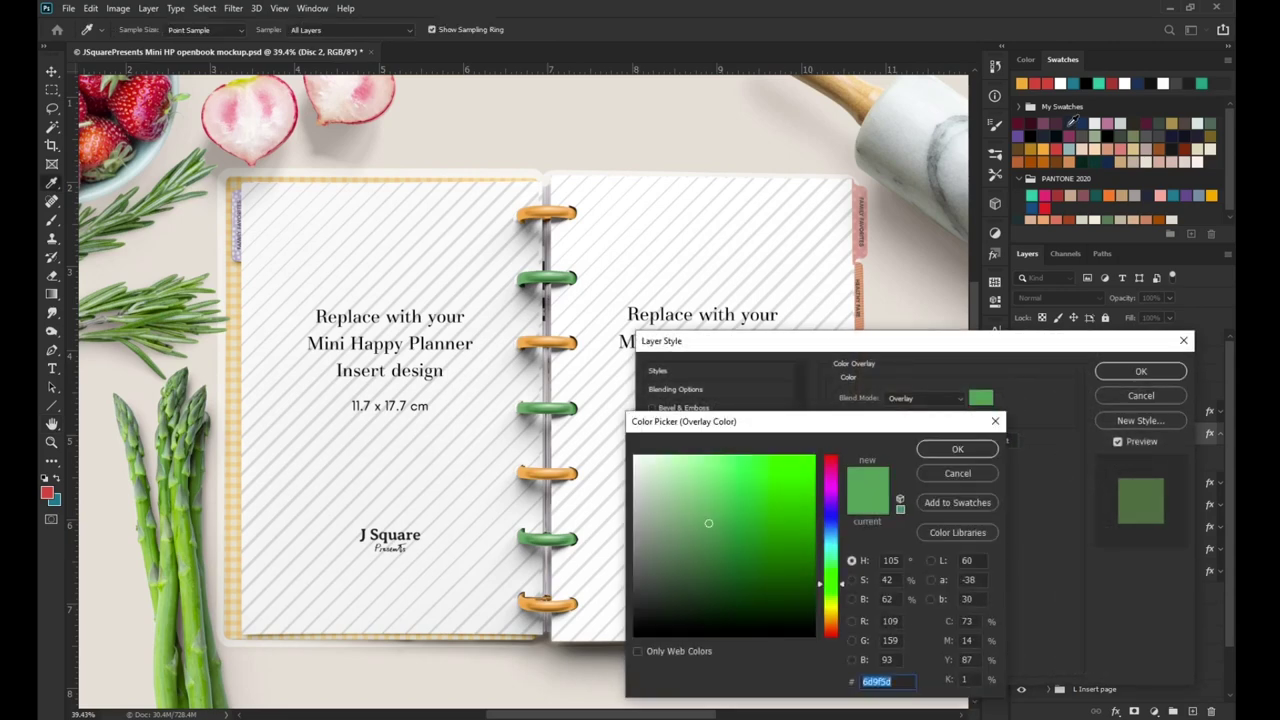
pyautogui.click(1099, 83)
pyautogui.click(975, 452)
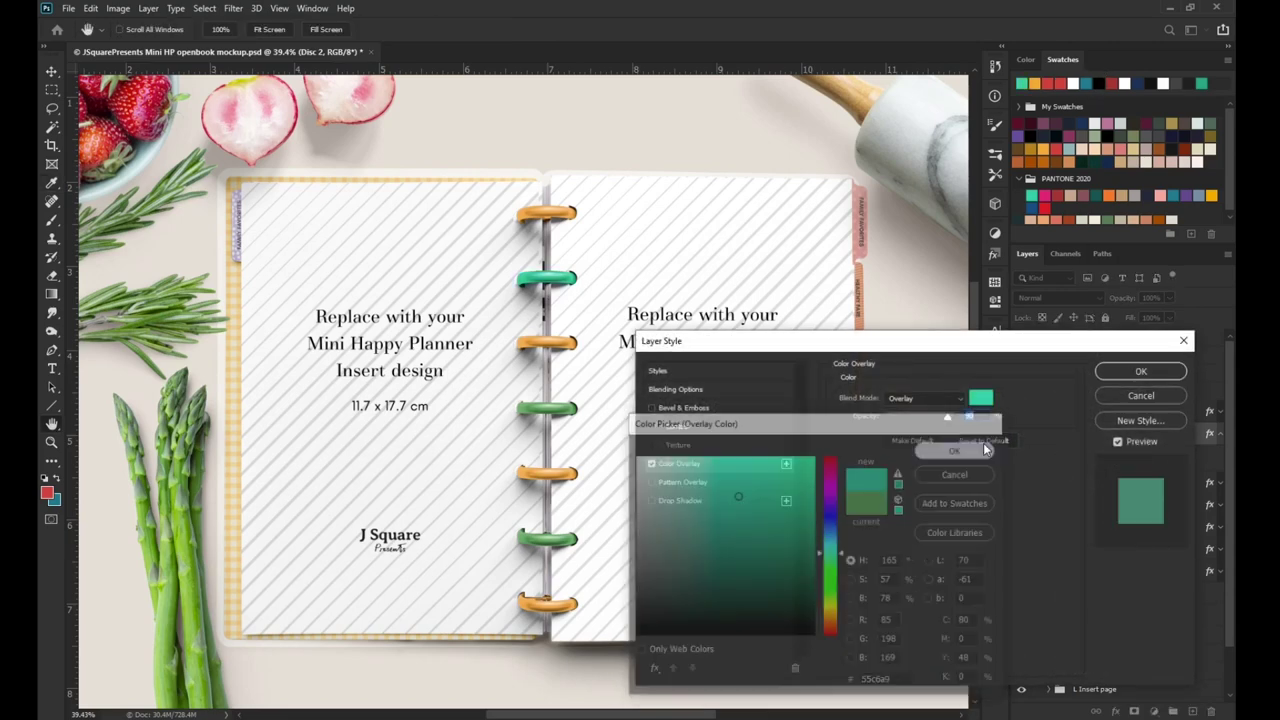
pyautogui.click(1141, 371)
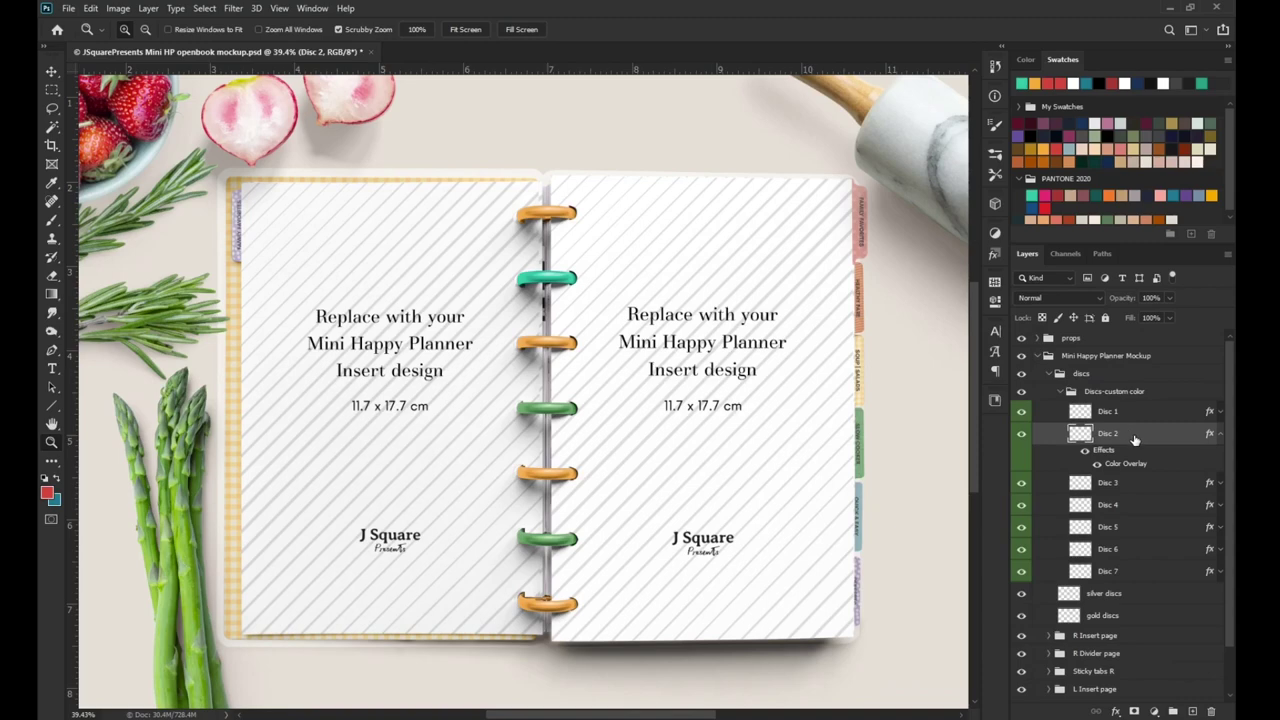
# Copy Disc 2's layer style onto Discs 4 and 6, then collapse the disc group
pyautogui.rightClick(1134, 438)
pyautogui.click(1120, 443)
pyautogui.click(1220, 434)
pyautogui.click(1126, 485)
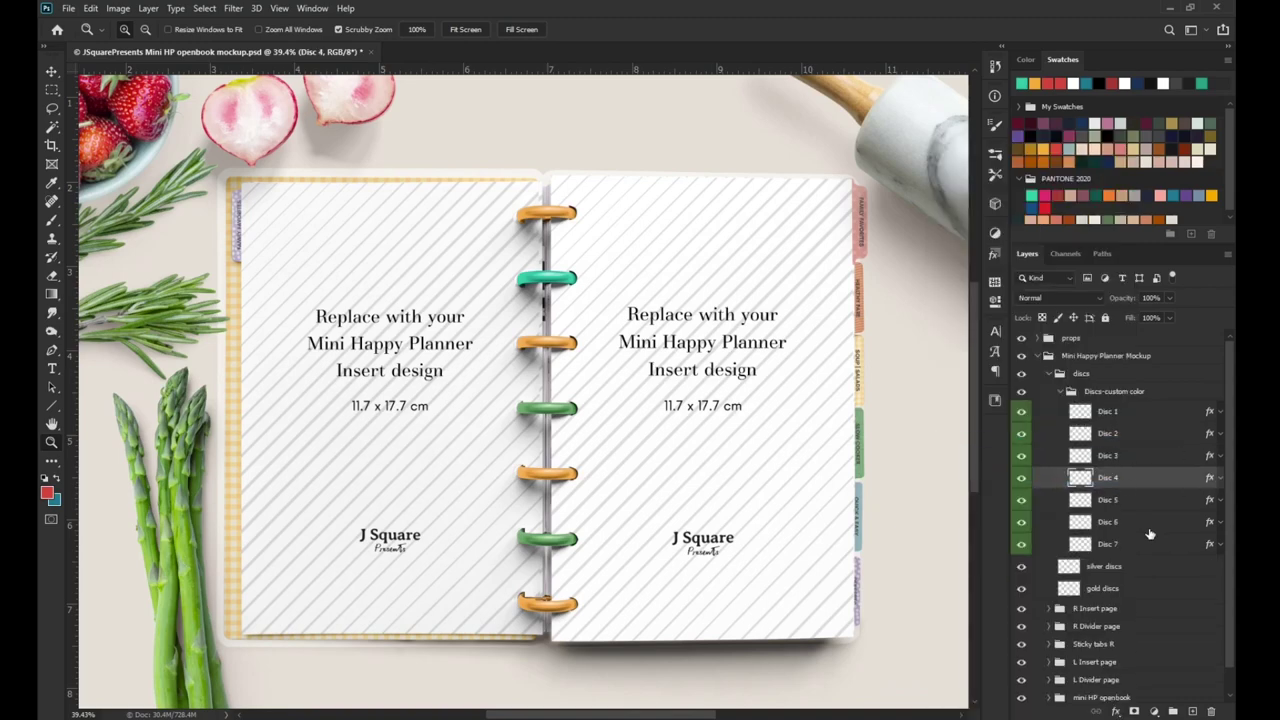
pyautogui.keyDown('ctrl'); pyautogui.click(1149, 530); pyautogui.keyUp('ctrl')
pyautogui.rightClick(1149, 528)
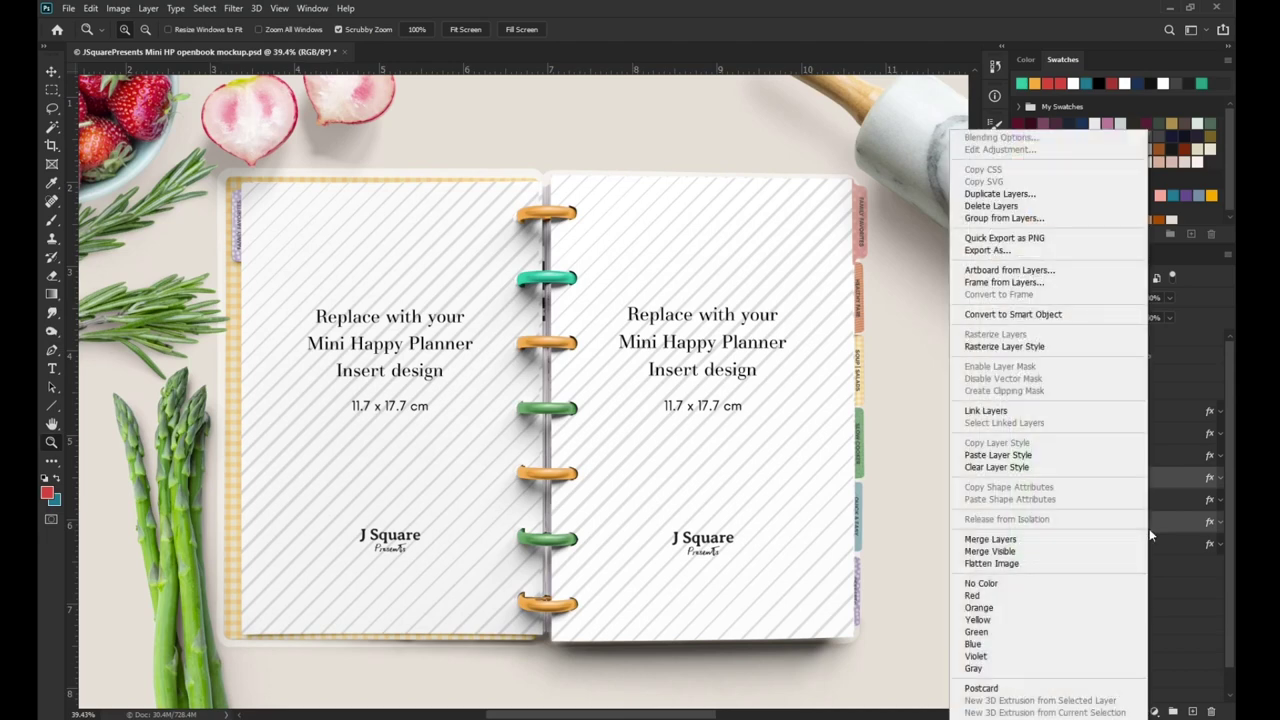
pyautogui.click(1096, 460)
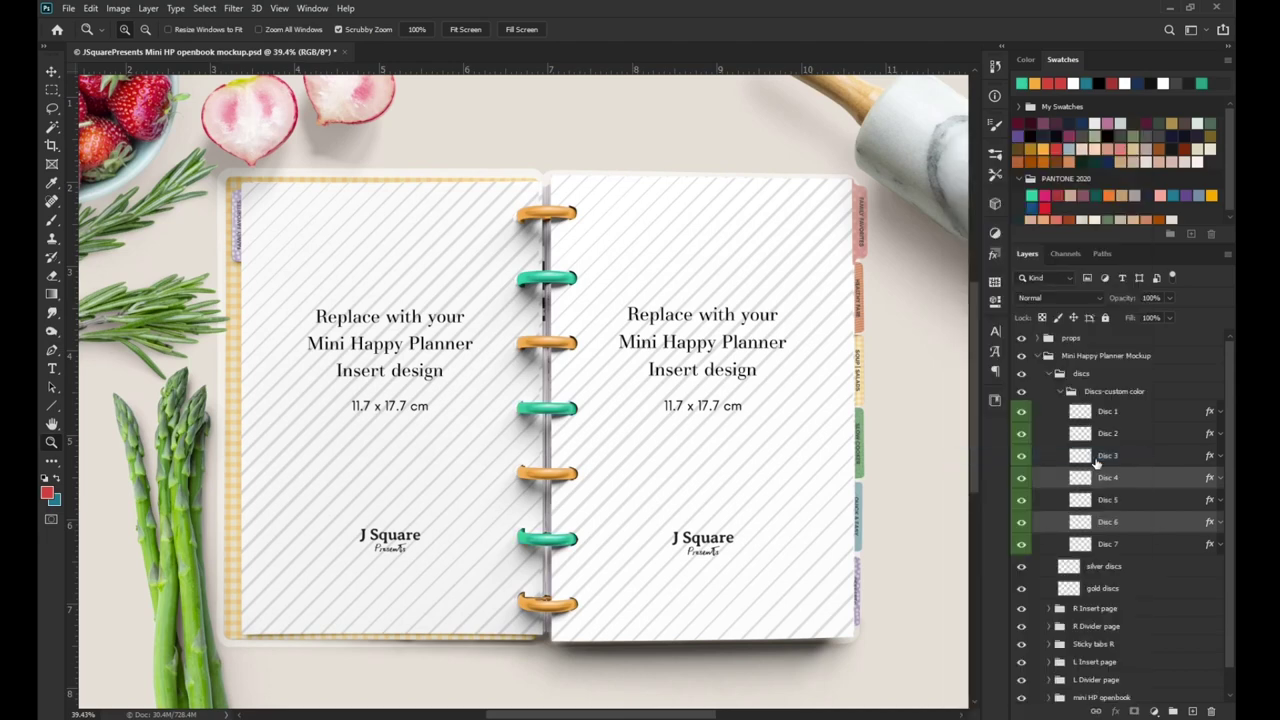
pyautogui.click(1063, 392)
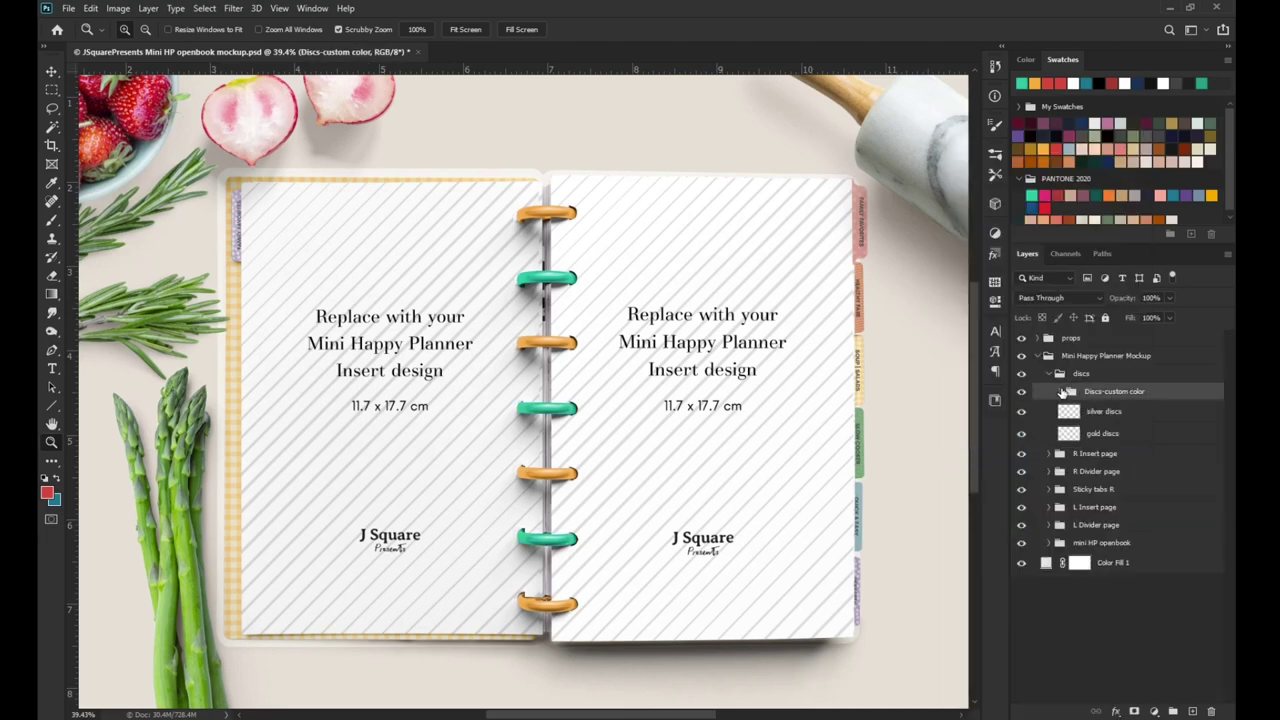
# Hide Discs-custom color, then expand R Insert page and select its SmartObject_mini HP insert layer
pyautogui.click(1021, 392)
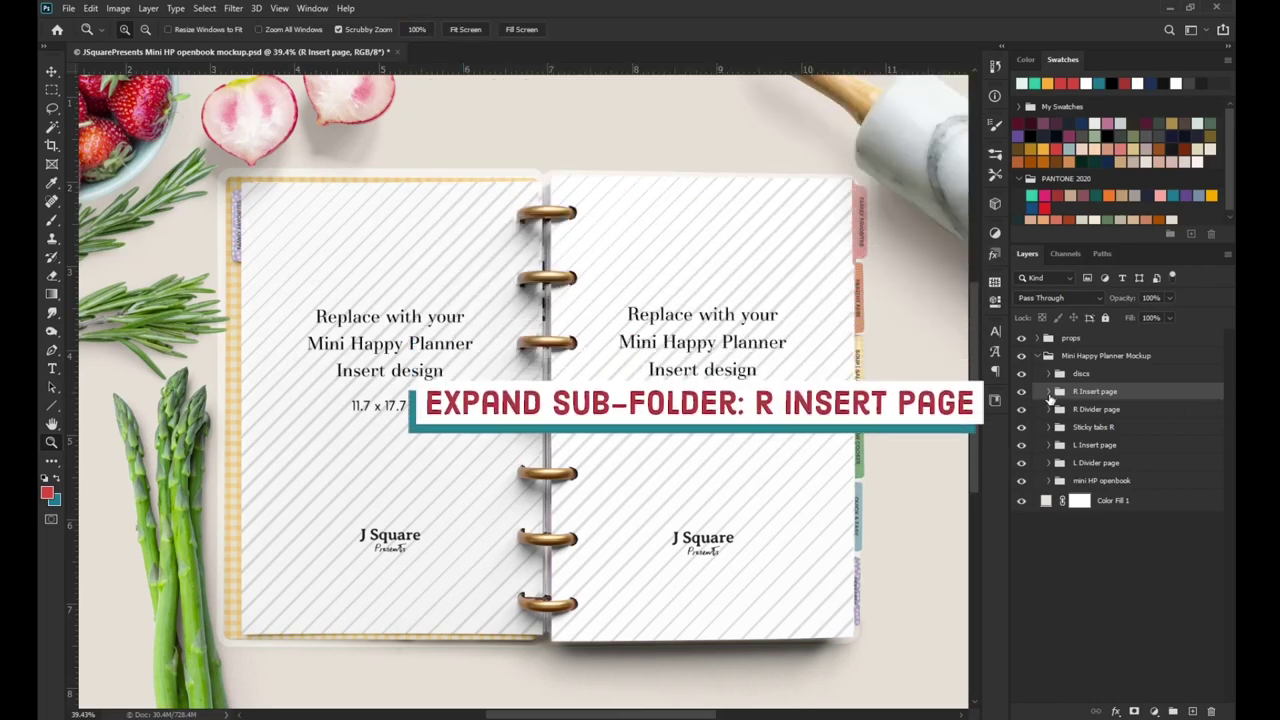
pyautogui.click(1049, 392)
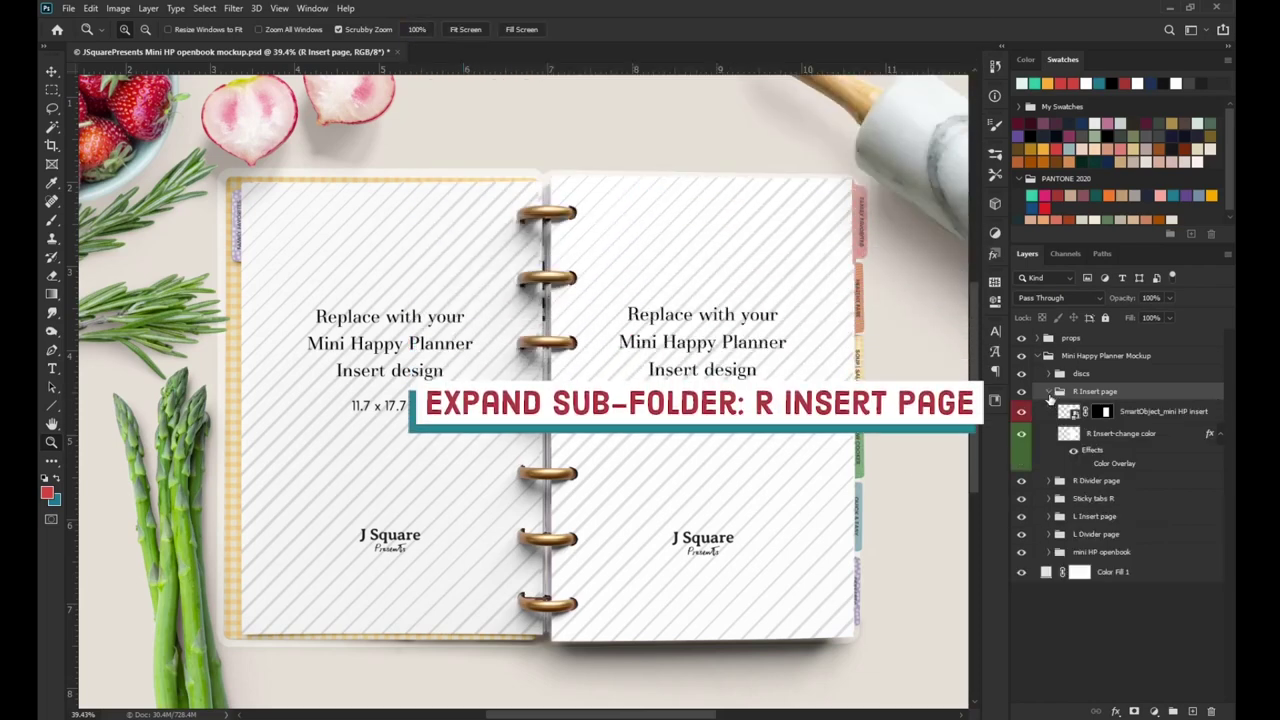
pyautogui.click(1188, 414)
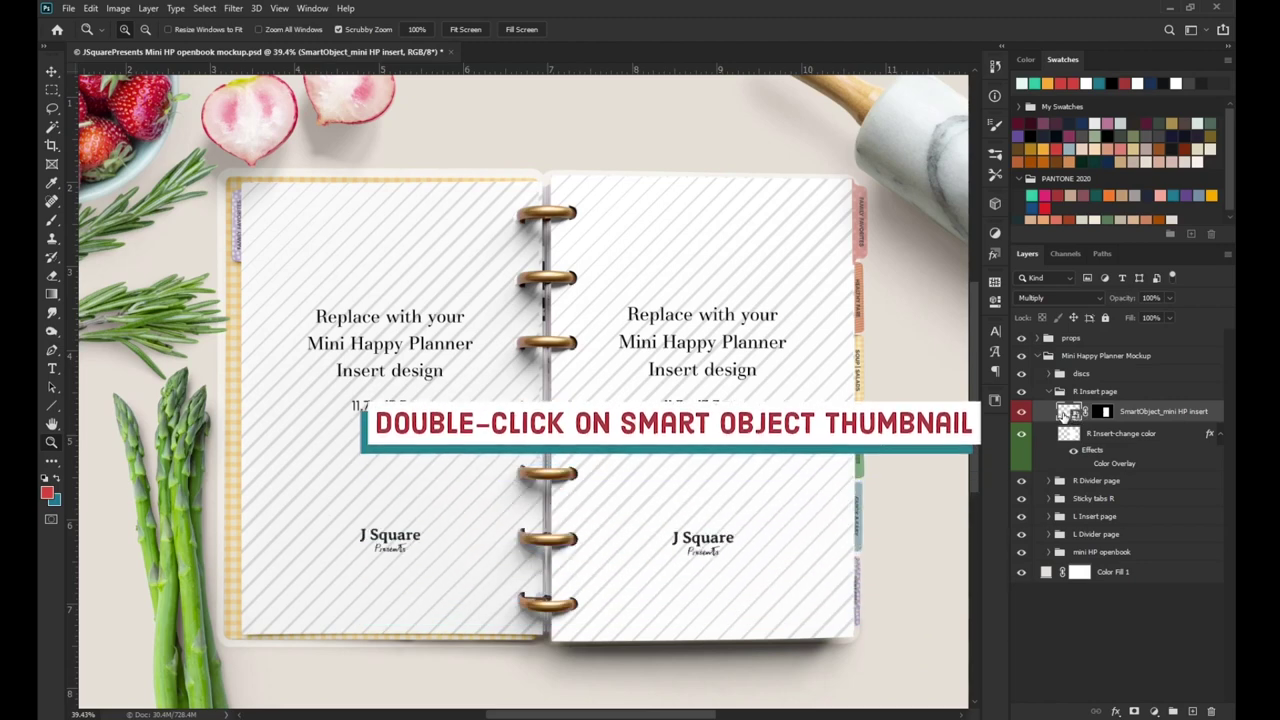
# Embed the weekly meal_mini HP insert image inside the insert smart object and save it
pyautogui.doubleClick(1066, 414)
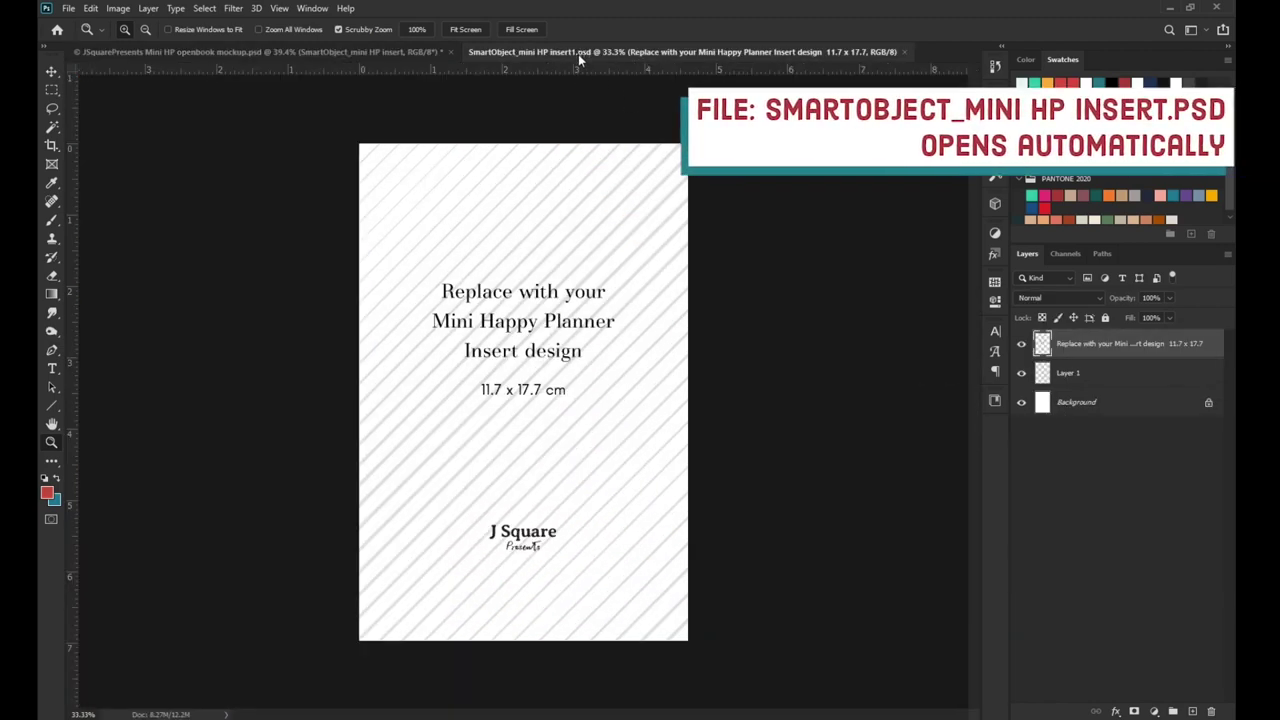
pyautogui.click(68, 8)
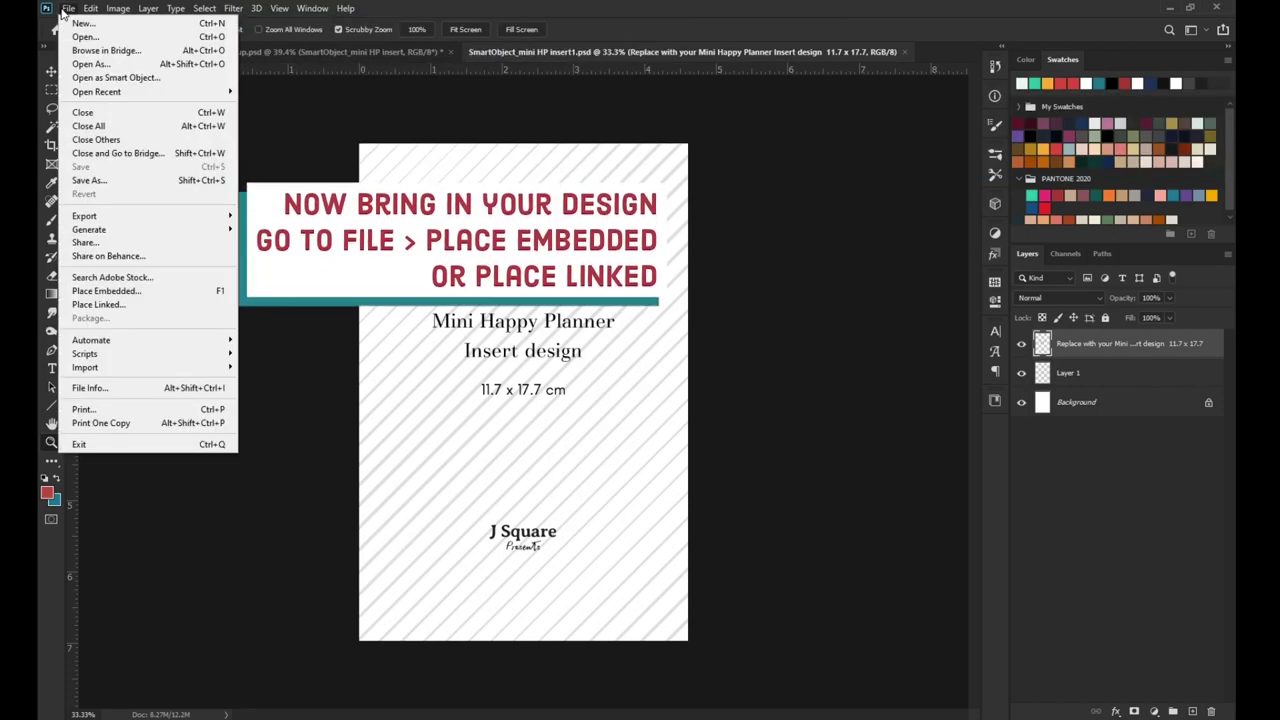
pyautogui.click(107, 290)
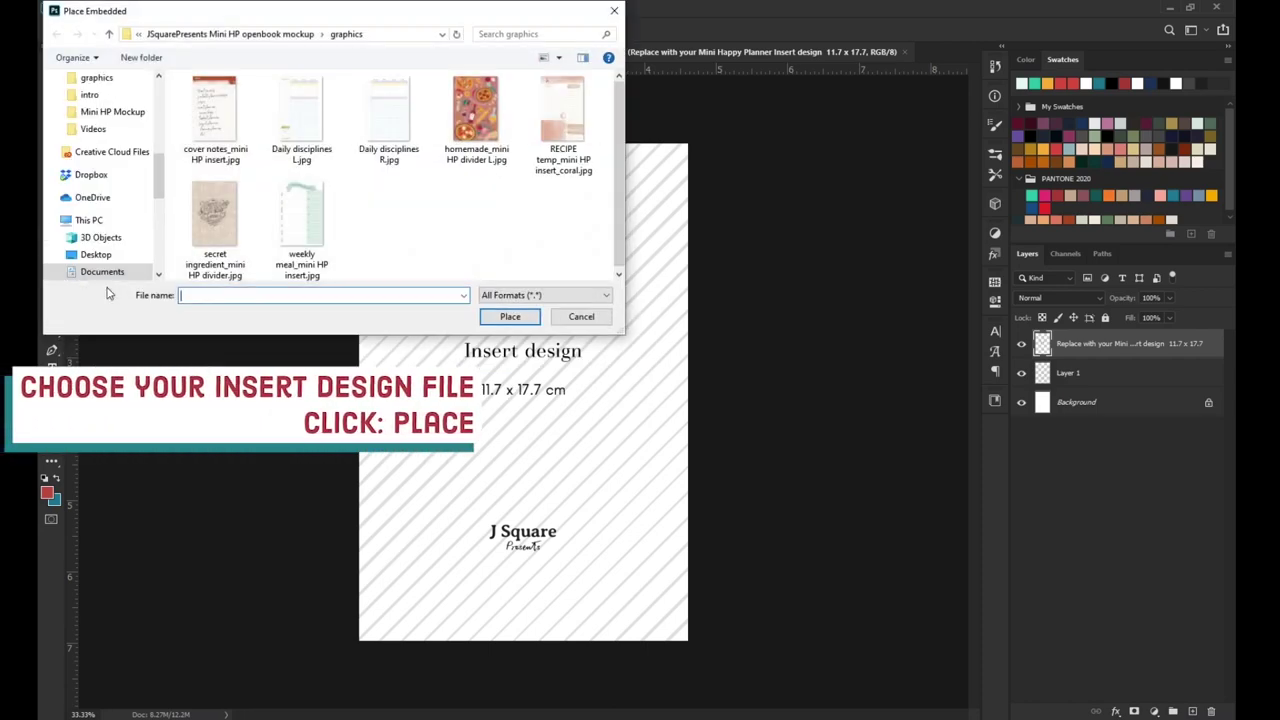
pyautogui.click(303, 232)
pyautogui.click(510, 316)
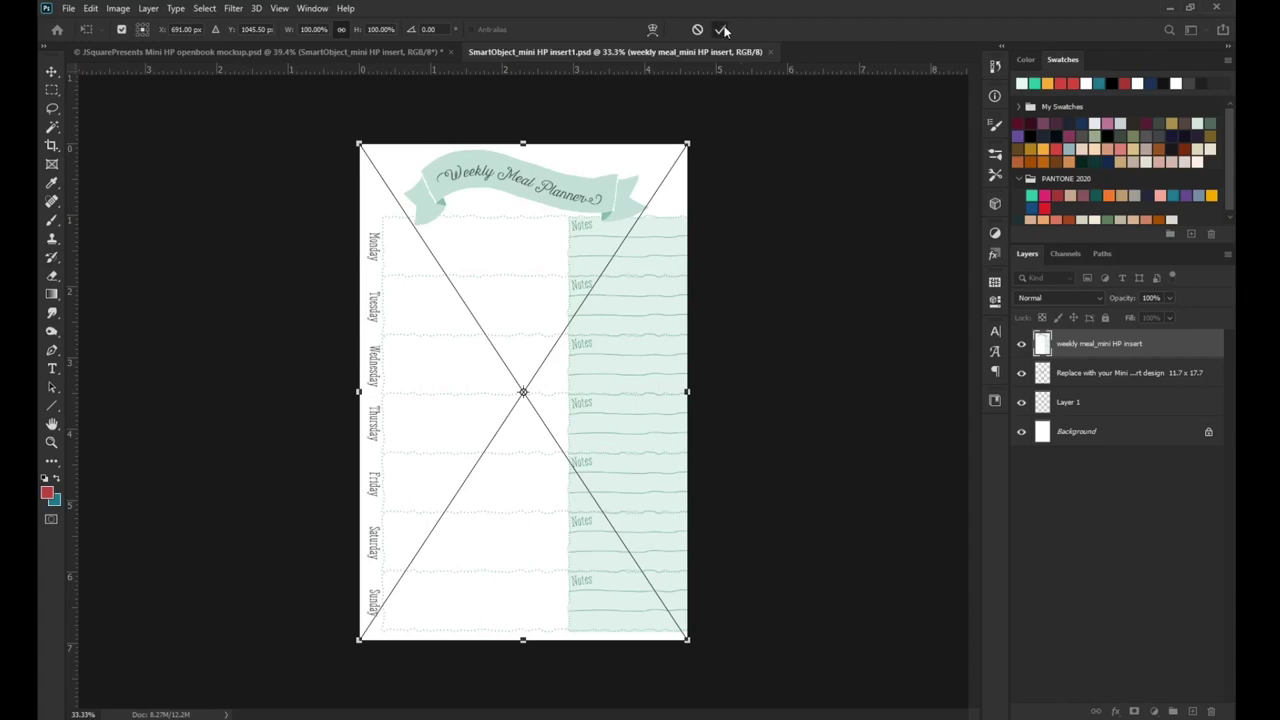
pyautogui.click(724, 31)
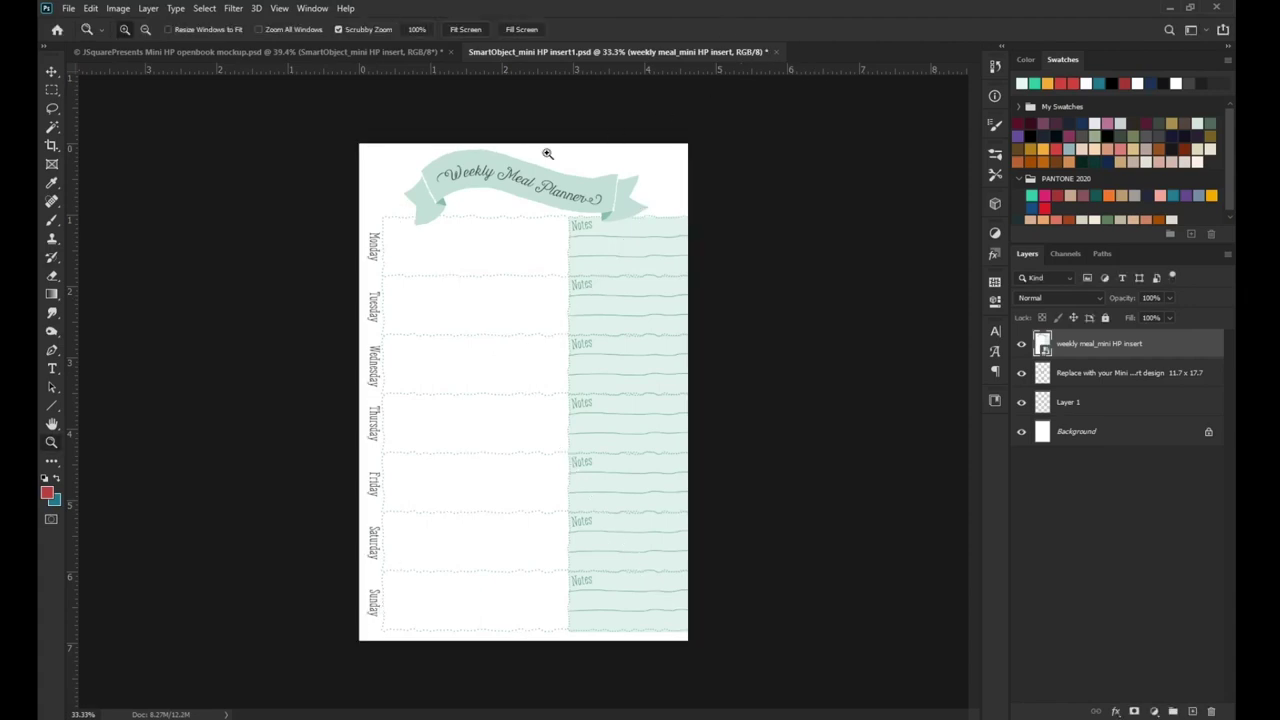
pyautogui.click(68, 9)
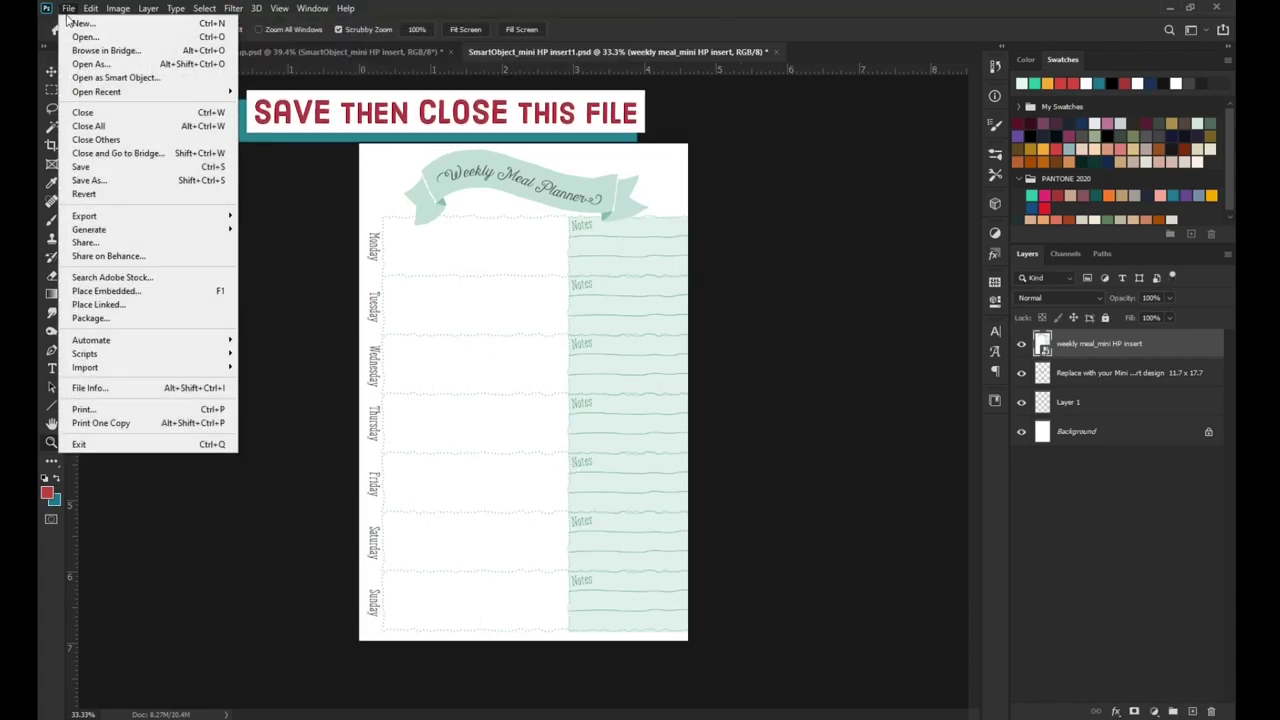
pyautogui.click(82, 167)
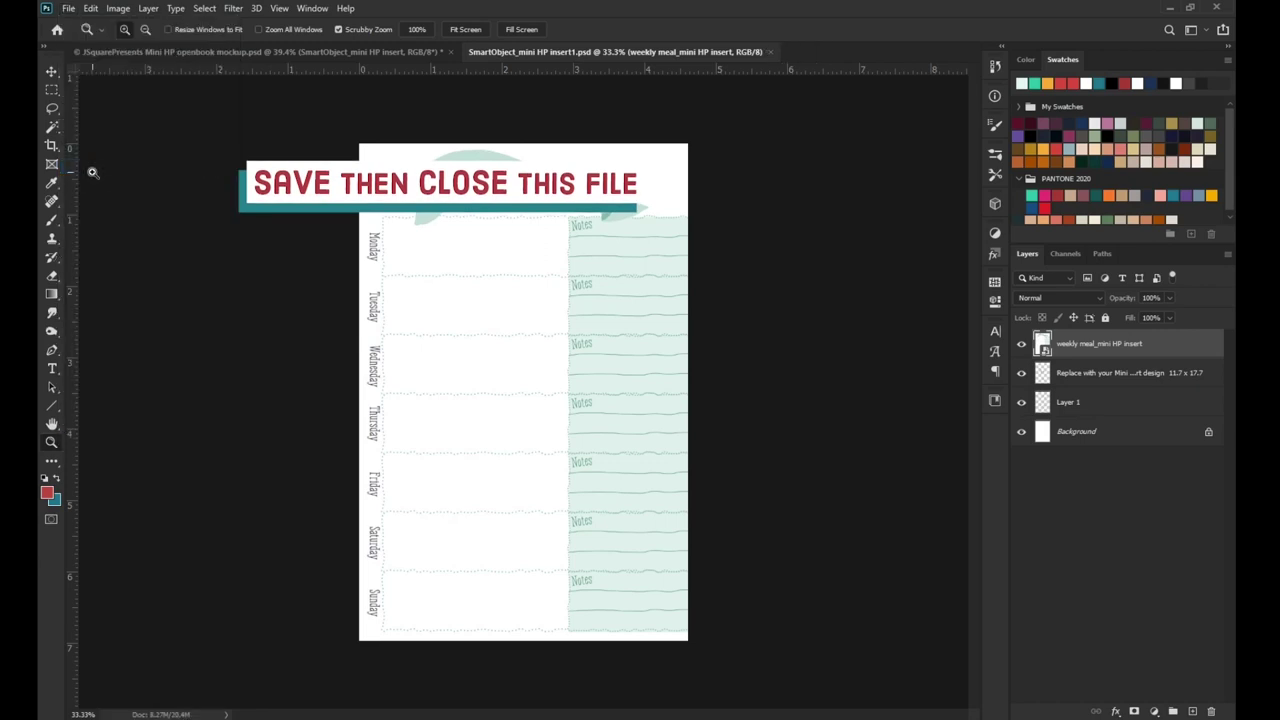
# Give the R Insert-change color layer a c9d1cf Color Overlay at about 31% opacity
pyautogui.click(770, 52)
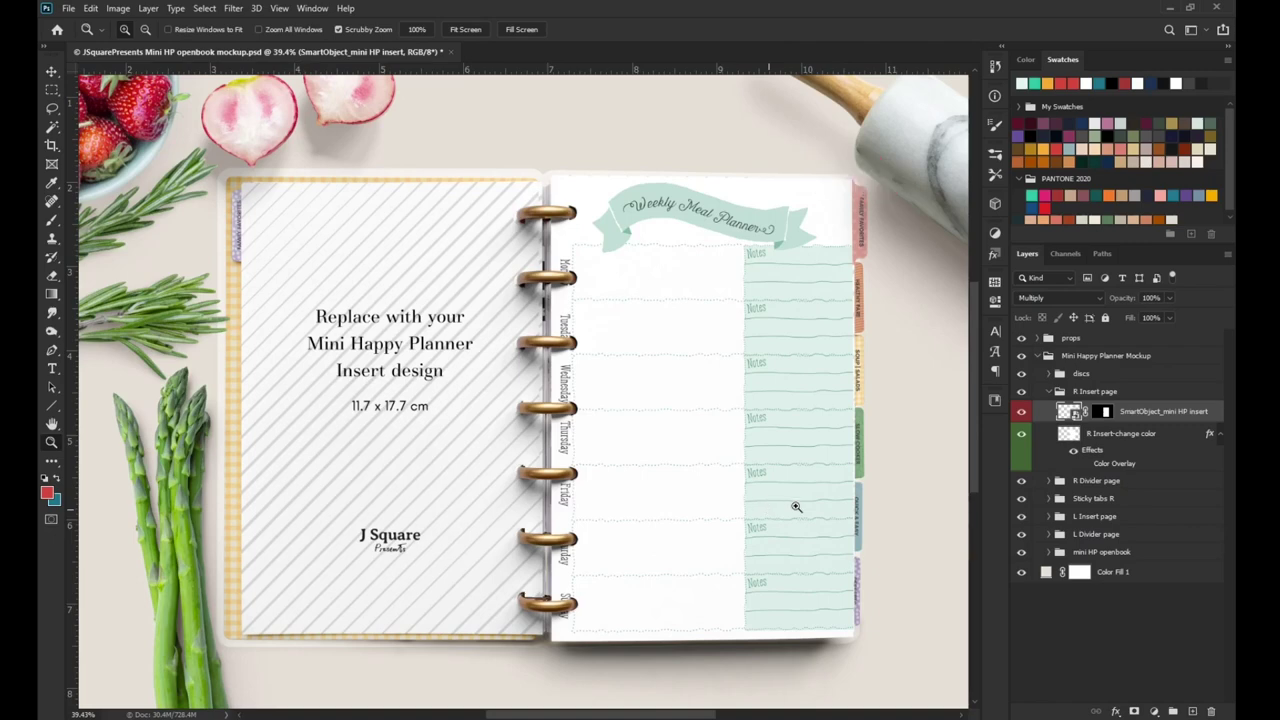
pyautogui.click(1138, 434)
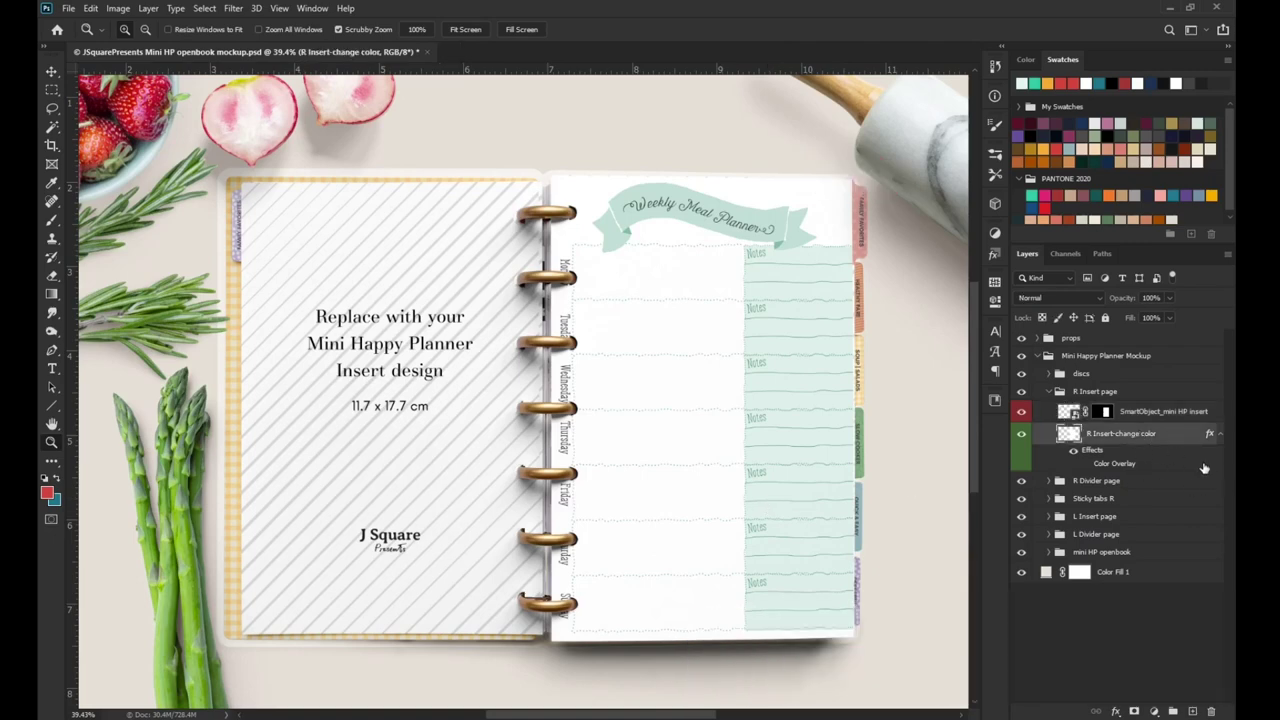
pyautogui.click(1086, 464)
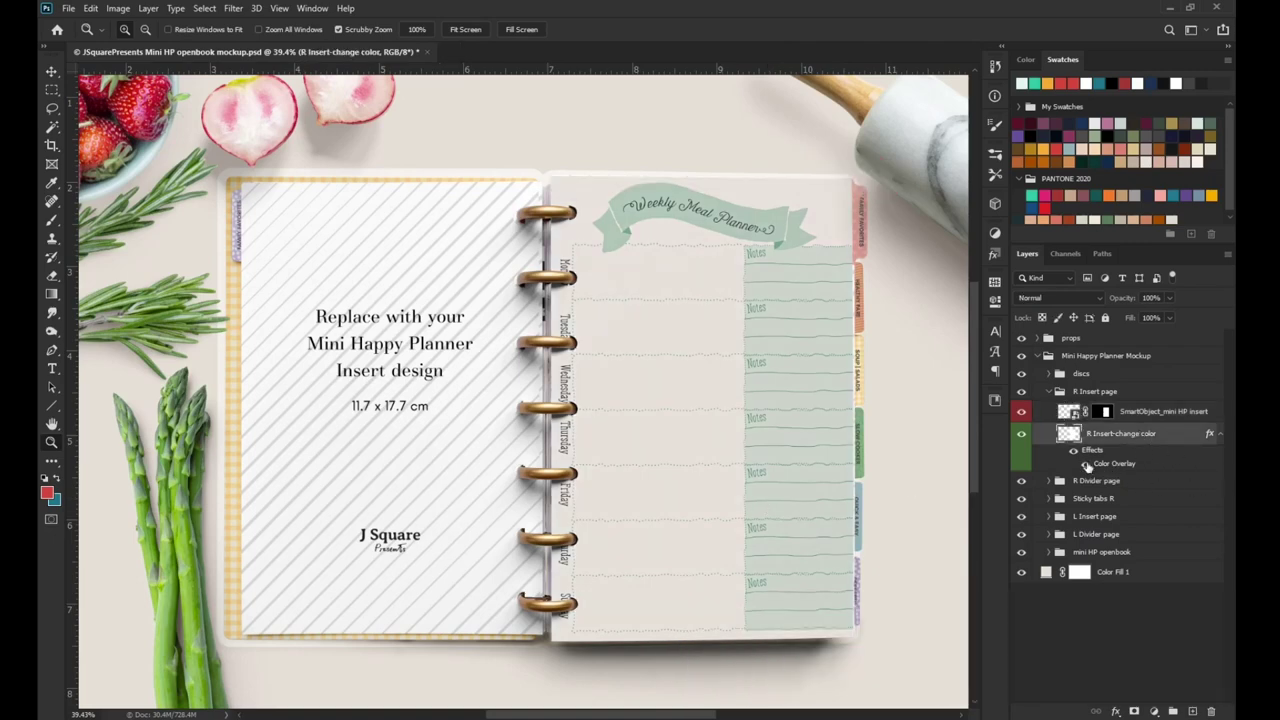
pyautogui.doubleClick(1103, 463)
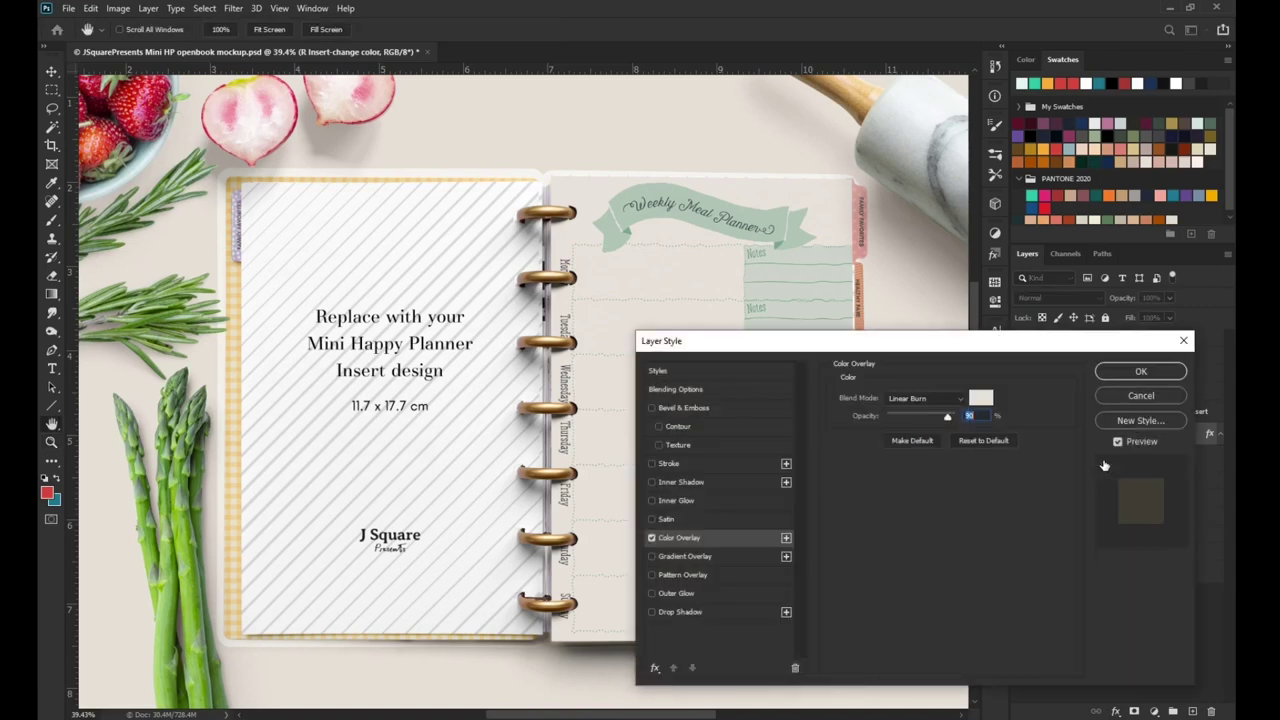
pyautogui.click(981, 399)
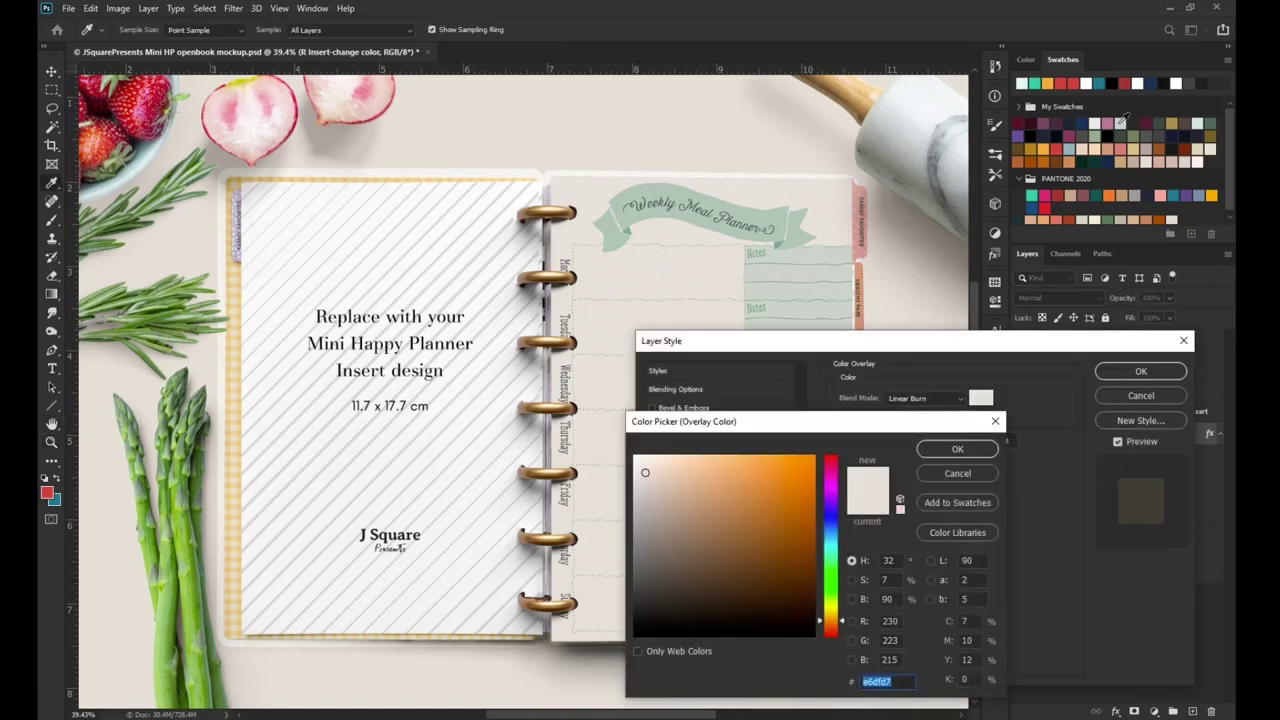
pyautogui.click(1121, 121)
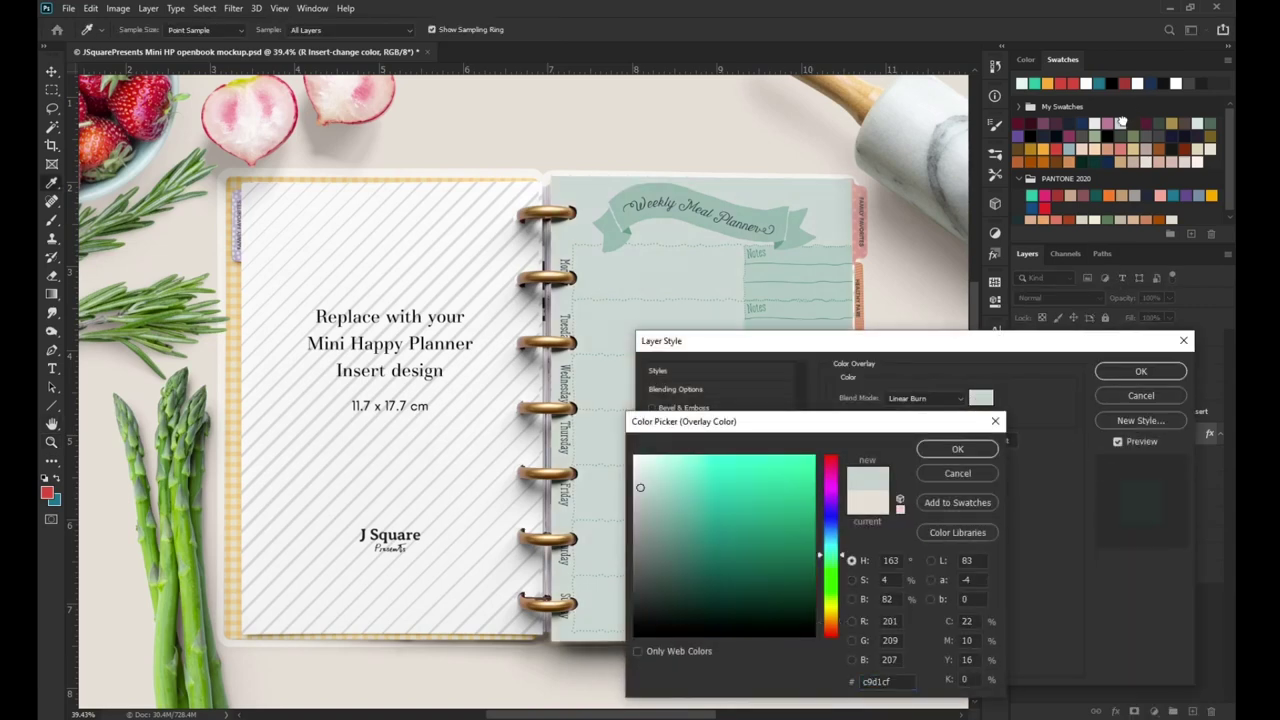
pyautogui.click(944, 451)
pyautogui.moveTo(944, 418); pyautogui.dragTo(914, 418)
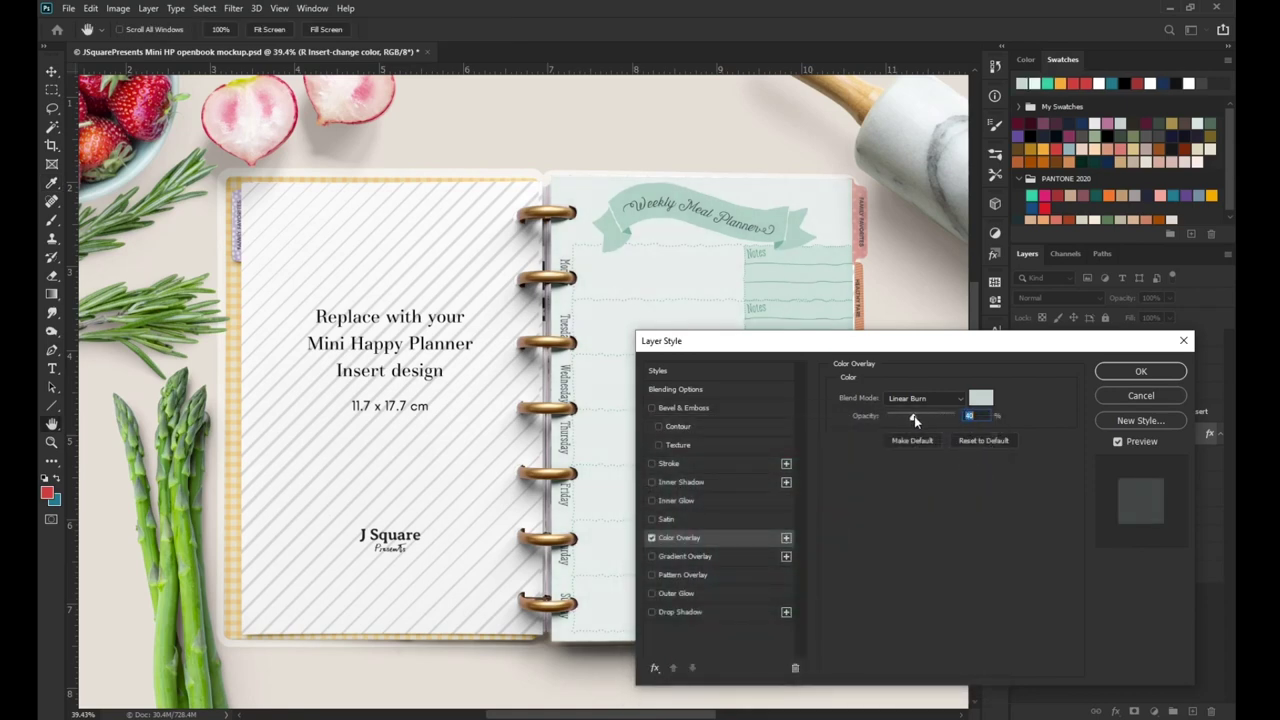
pyautogui.click(1098, 372)
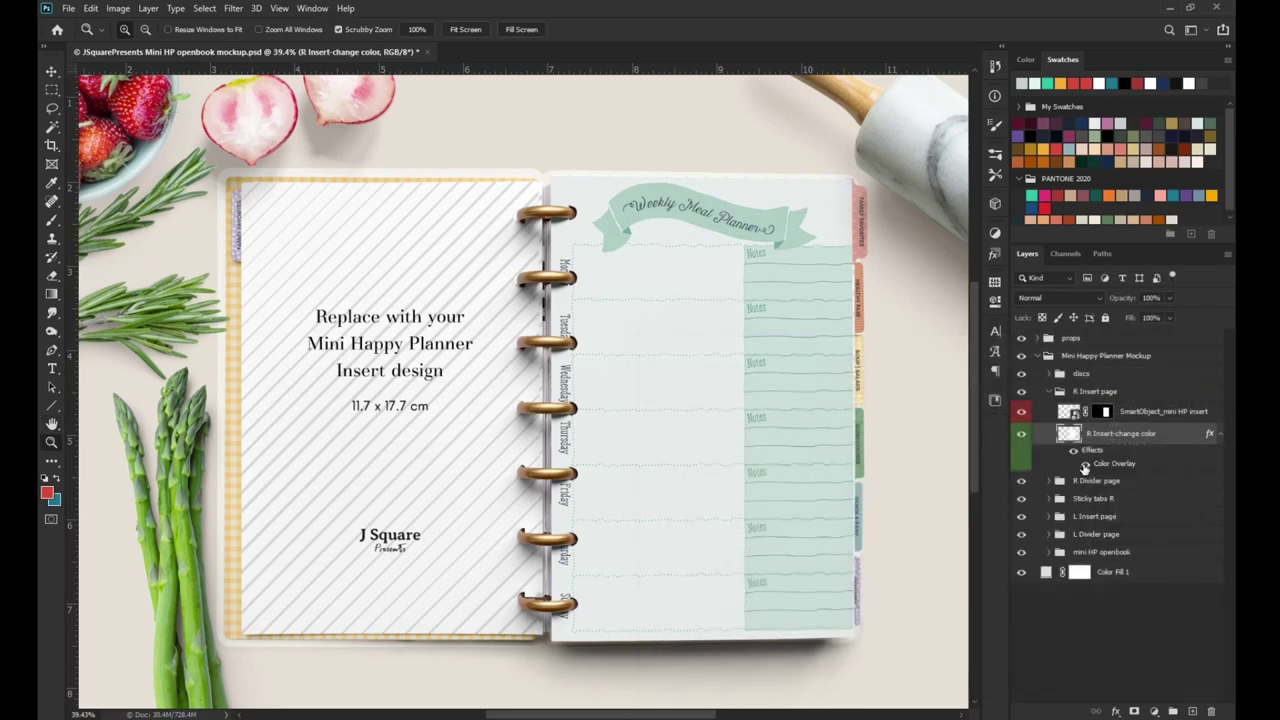
pyautogui.click(1219, 434)
pyautogui.click(1049, 392)
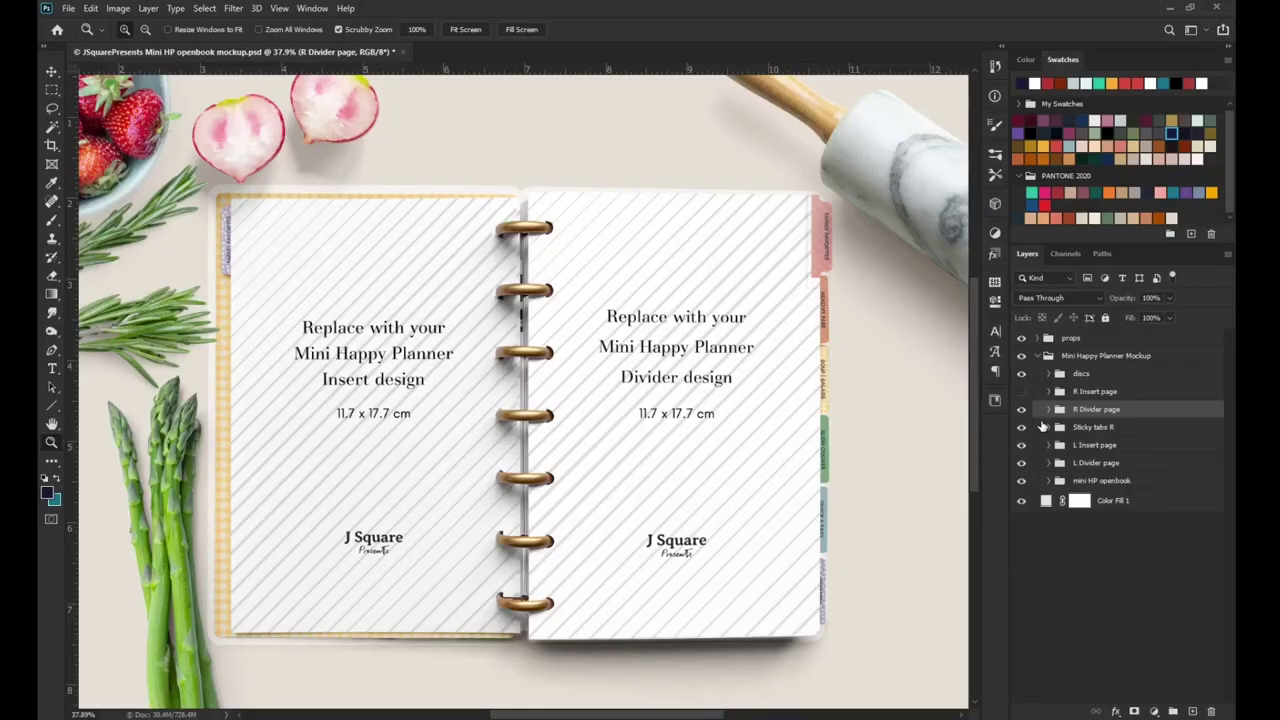
# Expand R Divider page and Sticky tab R, showing the tab text and clear film layers
pyautogui.click(1048, 410)
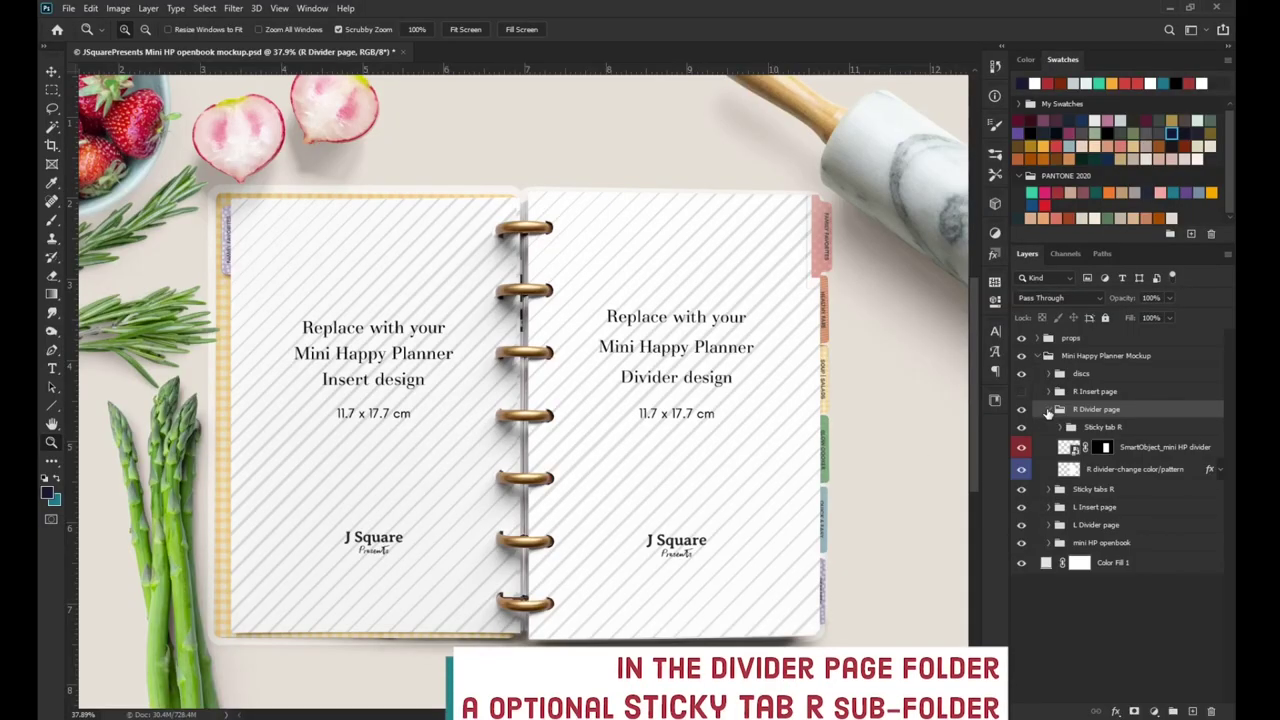
pyautogui.click(1108, 428)
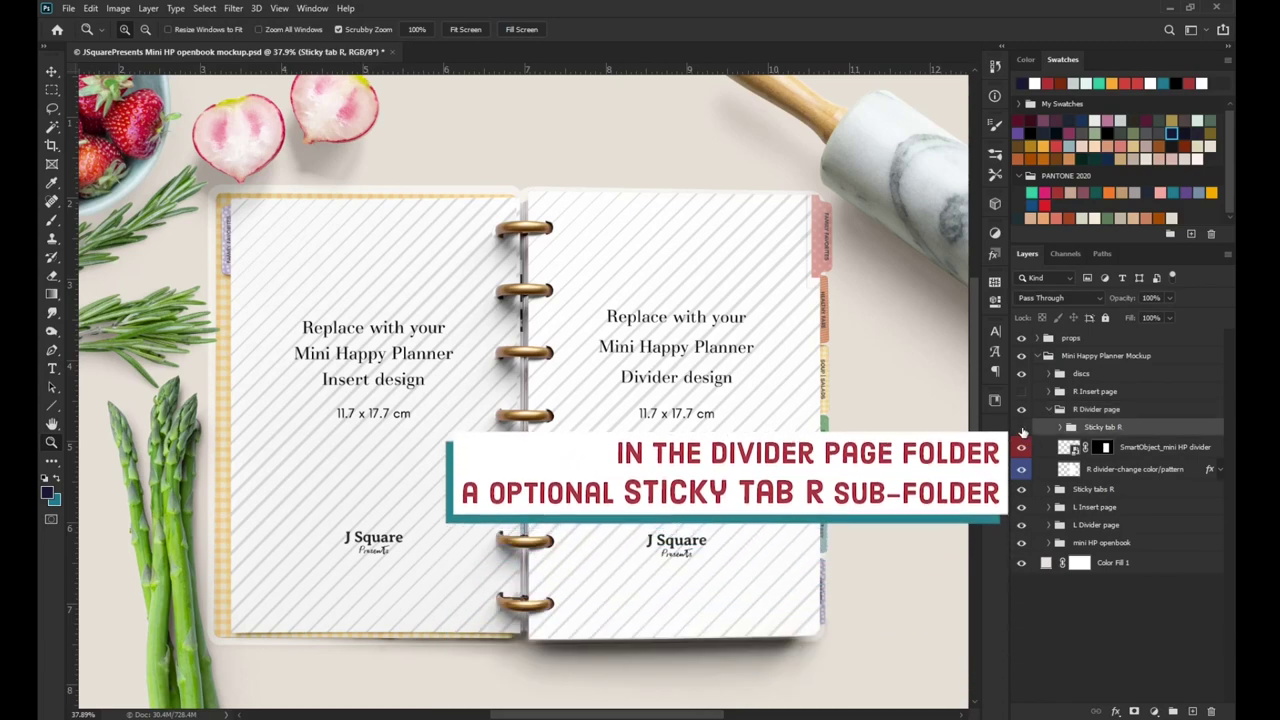
pyautogui.click(1021, 427)
pyautogui.click(1021, 427)
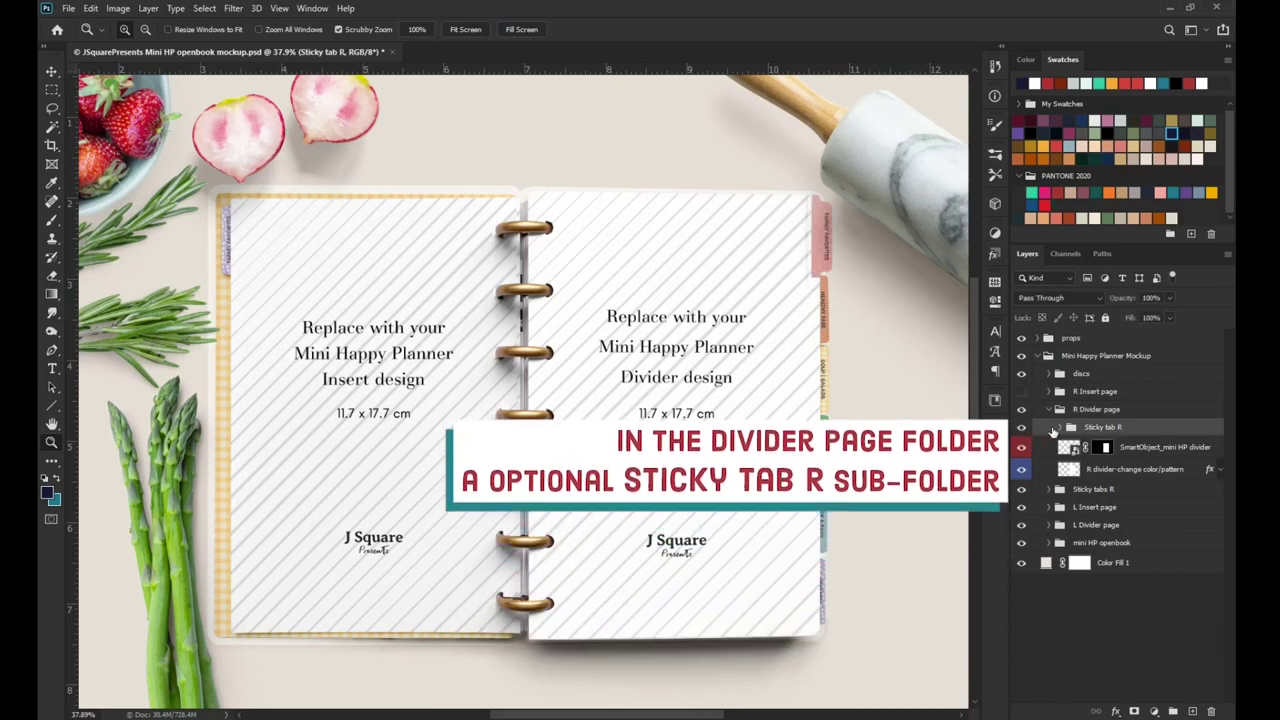
pyautogui.click(1058, 428)
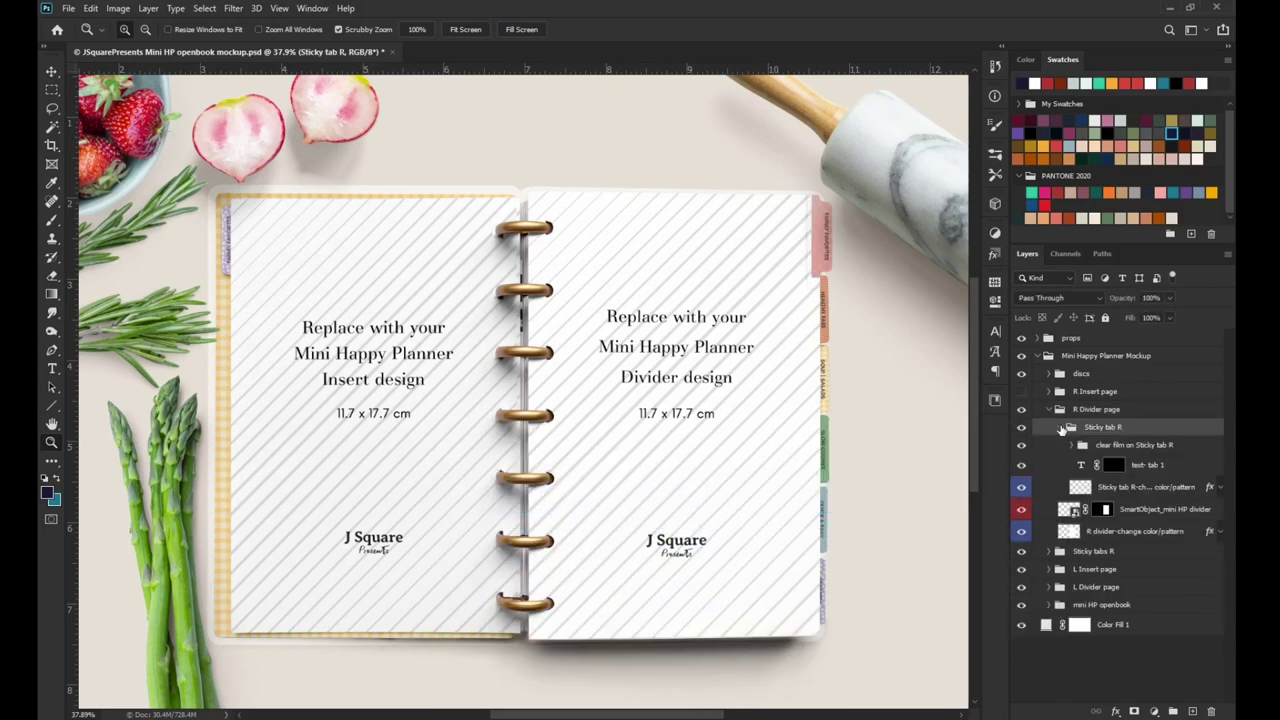
pyautogui.click(1021, 465)
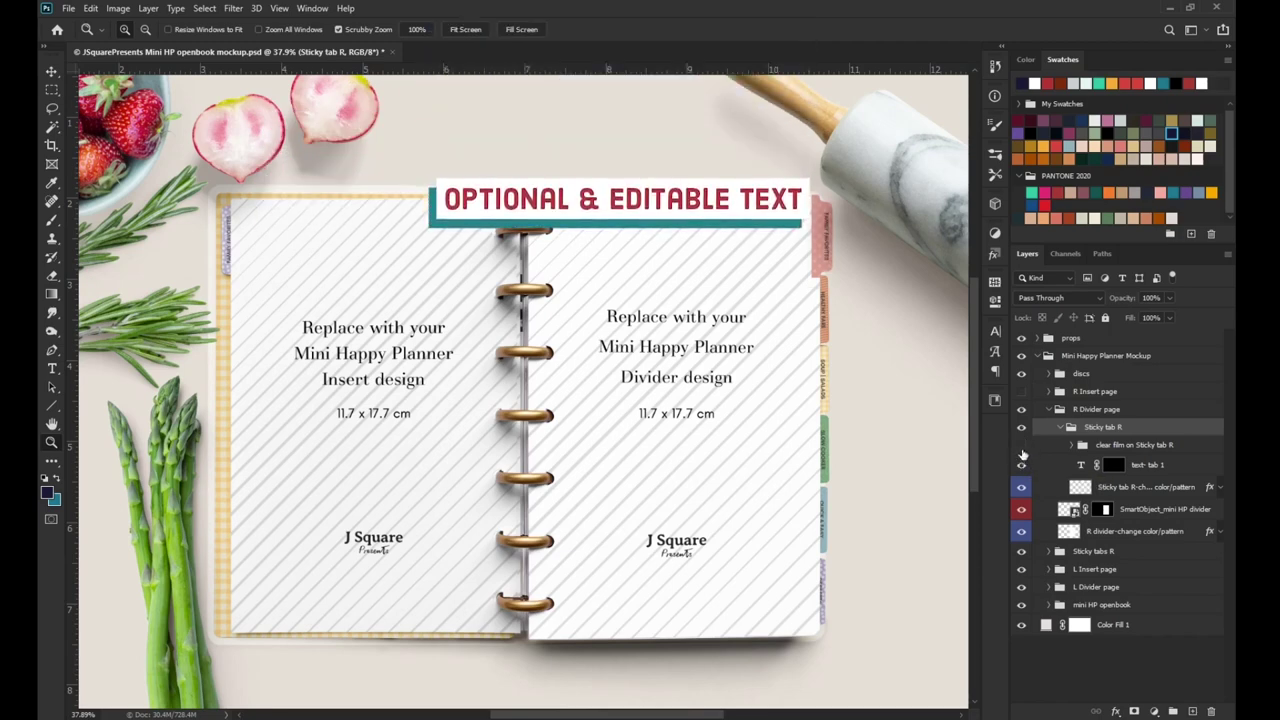
pyautogui.click(1021, 445)
# Replace the sticky tab's text with the pasted label
pyautogui.click(1084, 467)
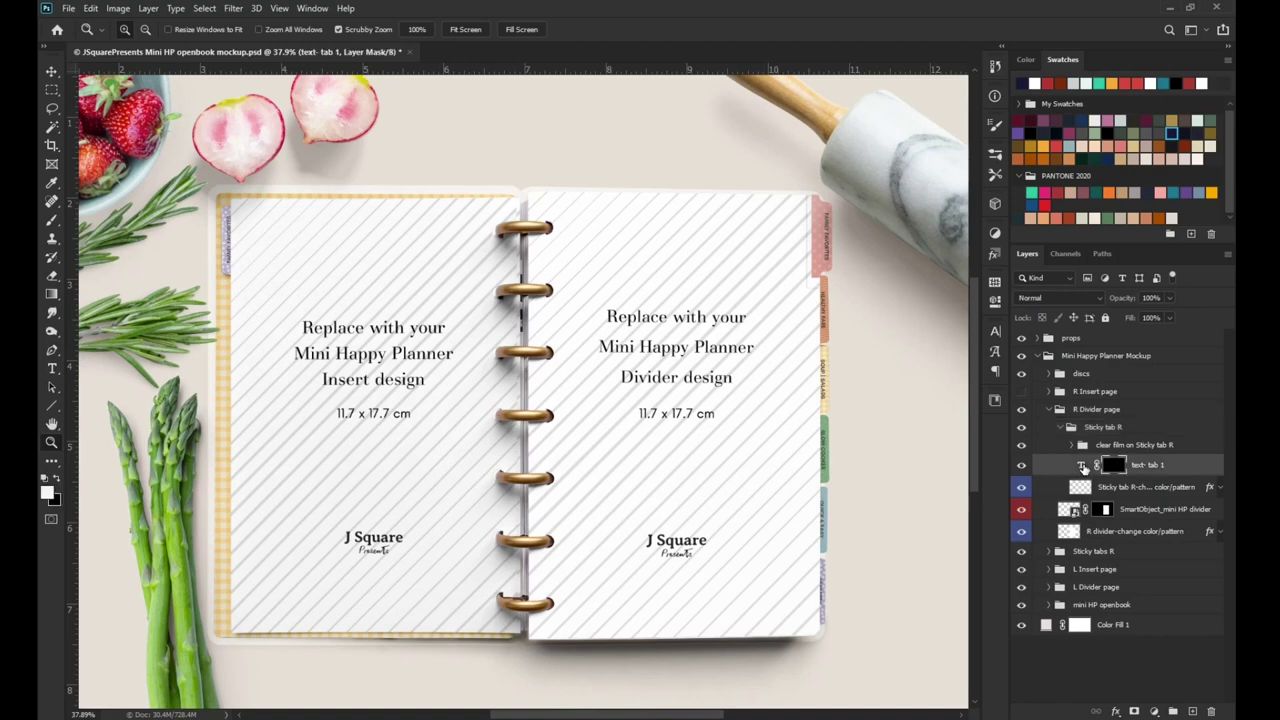
pyautogui.click(1084, 467)
pyautogui.press('t')
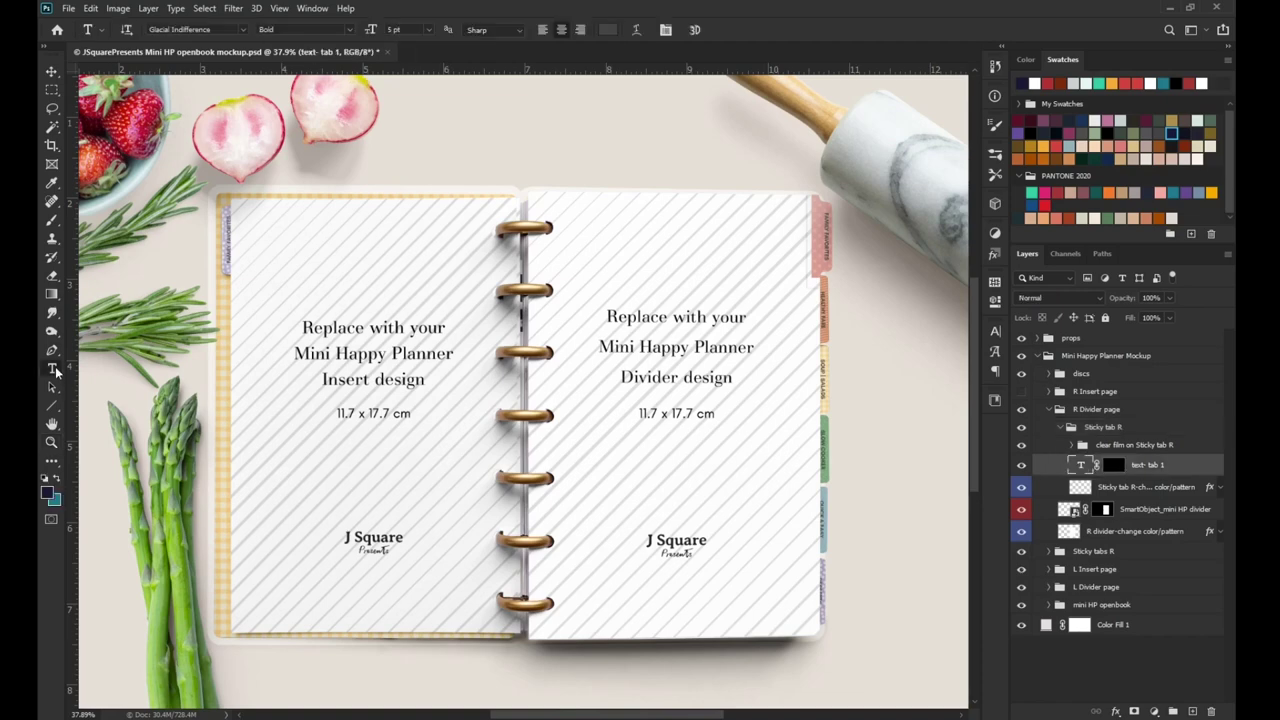
pyautogui.click(825, 232)
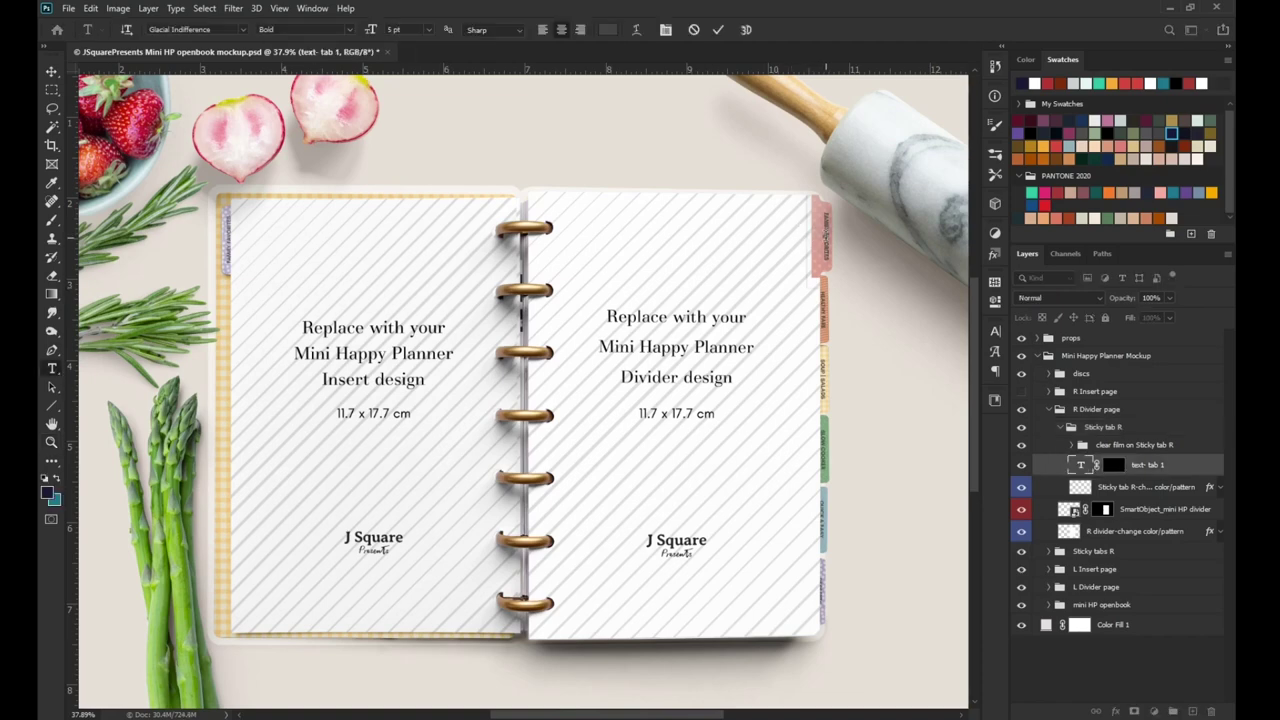
pyautogui.hotkey('ctrl', 'a')
pyautogui.press('BackSpace')
pyautogui.hotkey('ctrl', 'v')
pyautogui.hotkey('ctrl', 'Return')
# Style the tab text in Marschel Inline with white ffffff colour
pyautogui.click(246, 29)
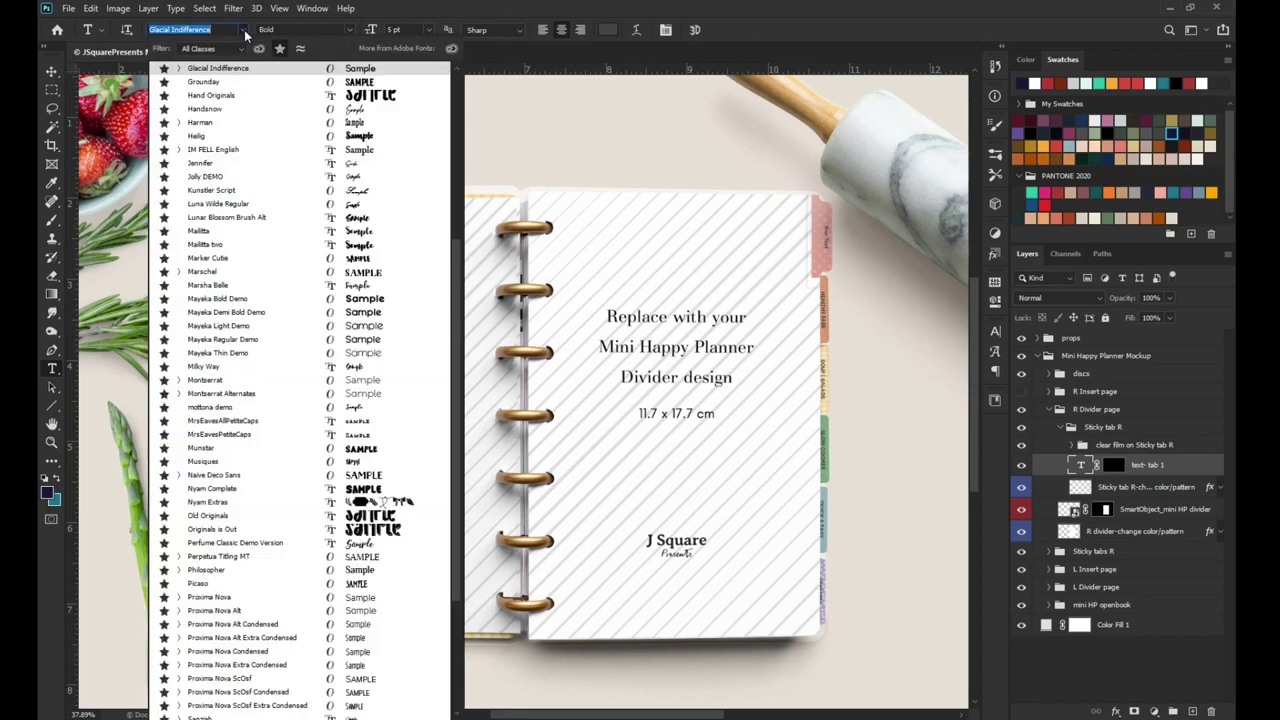
pyautogui.click(227, 272)
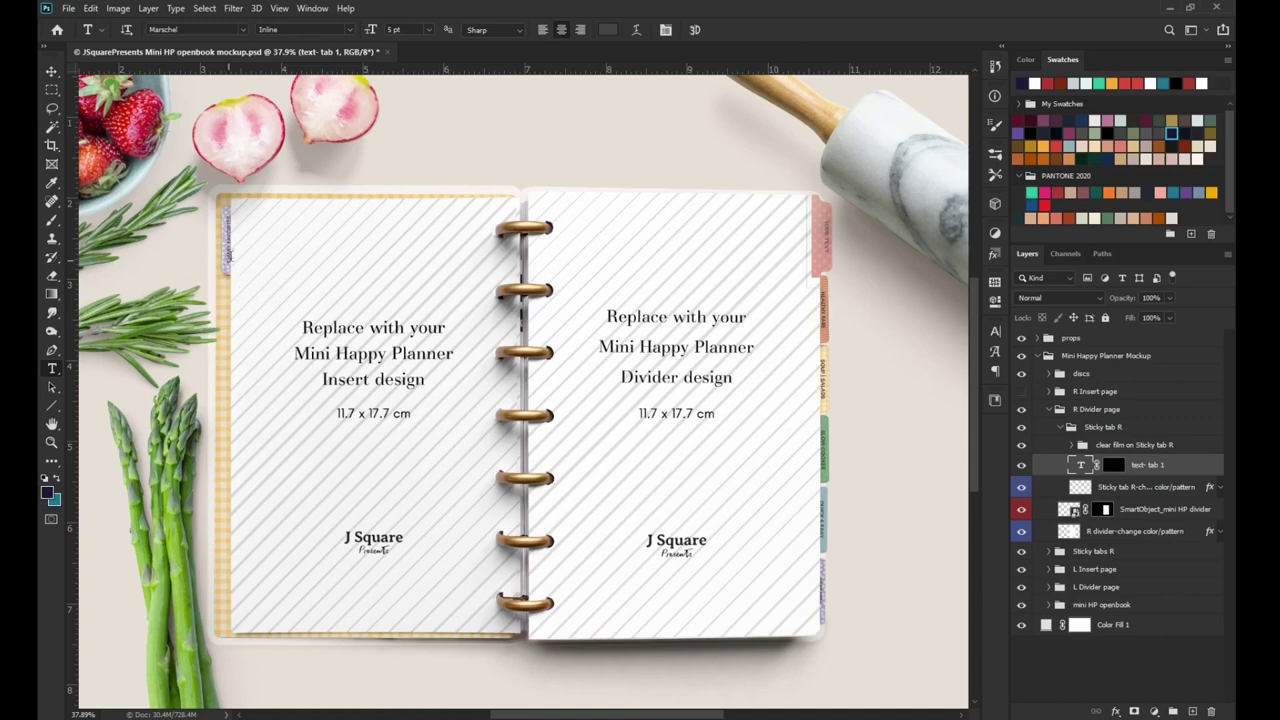
pyautogui.click(607, 29)
pyautogui.write('ffffff')
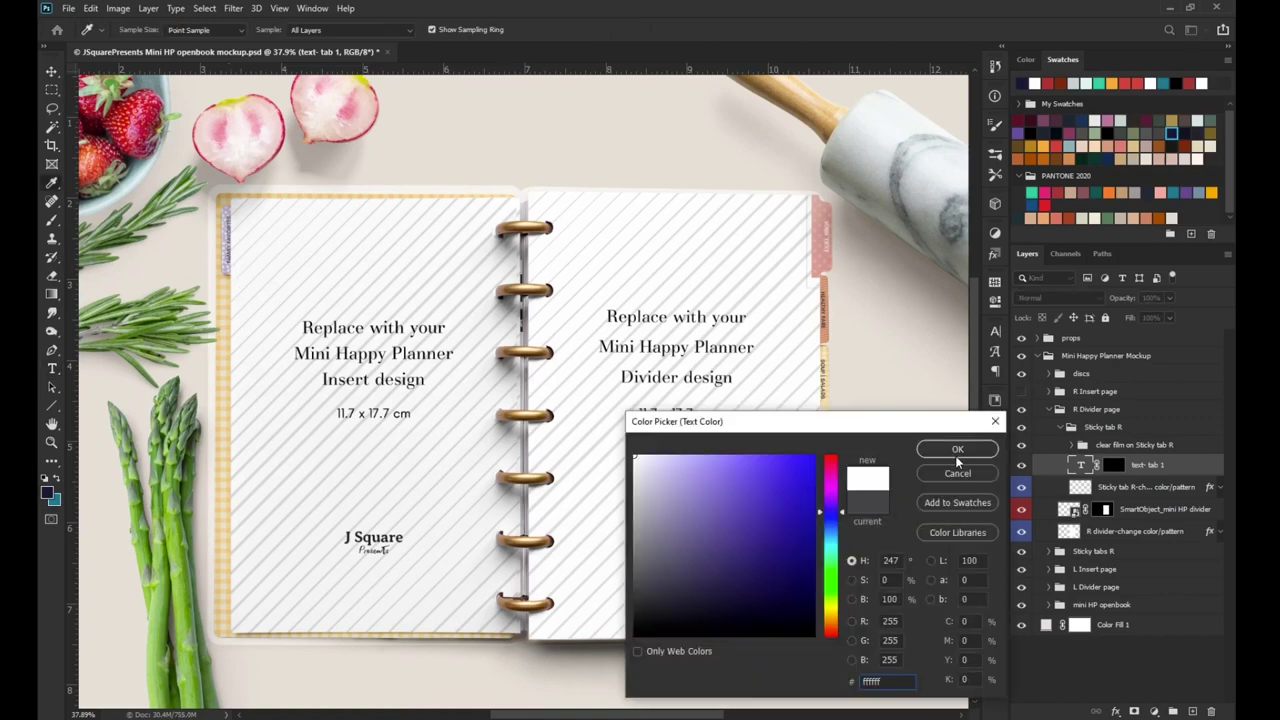
pyautogui.click(956, 455)
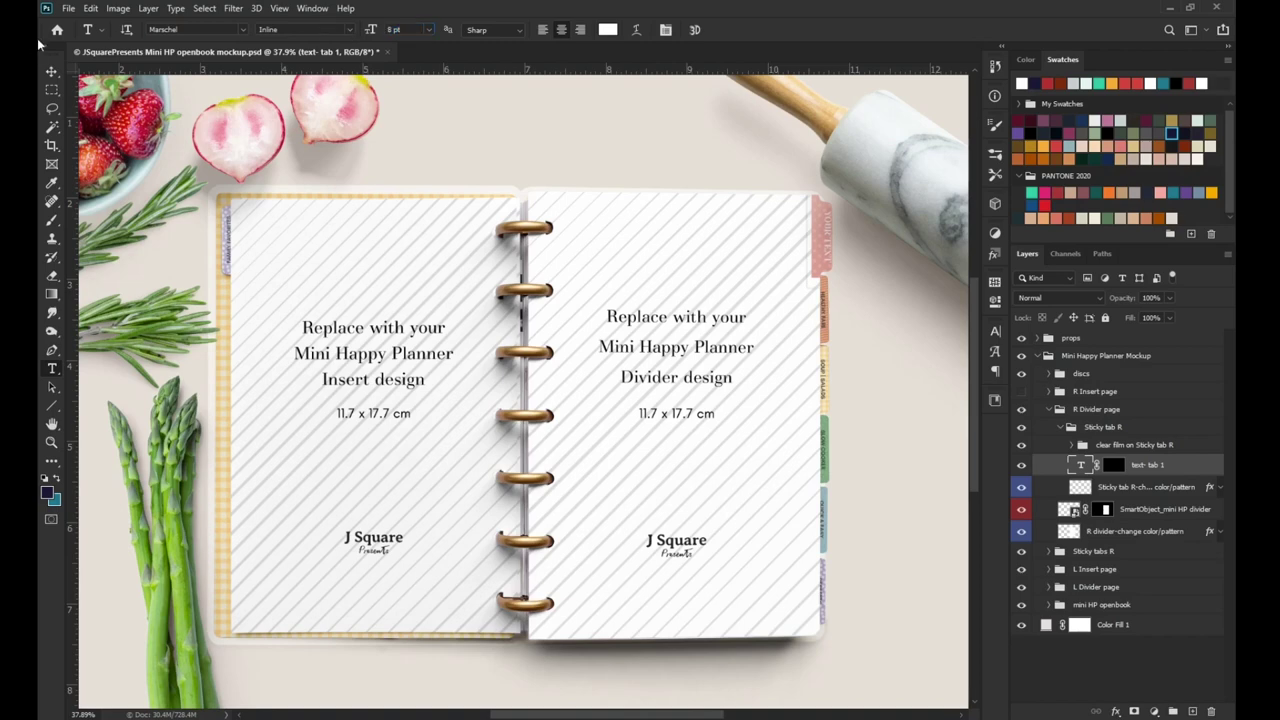
pyautogui.click(52, 75)
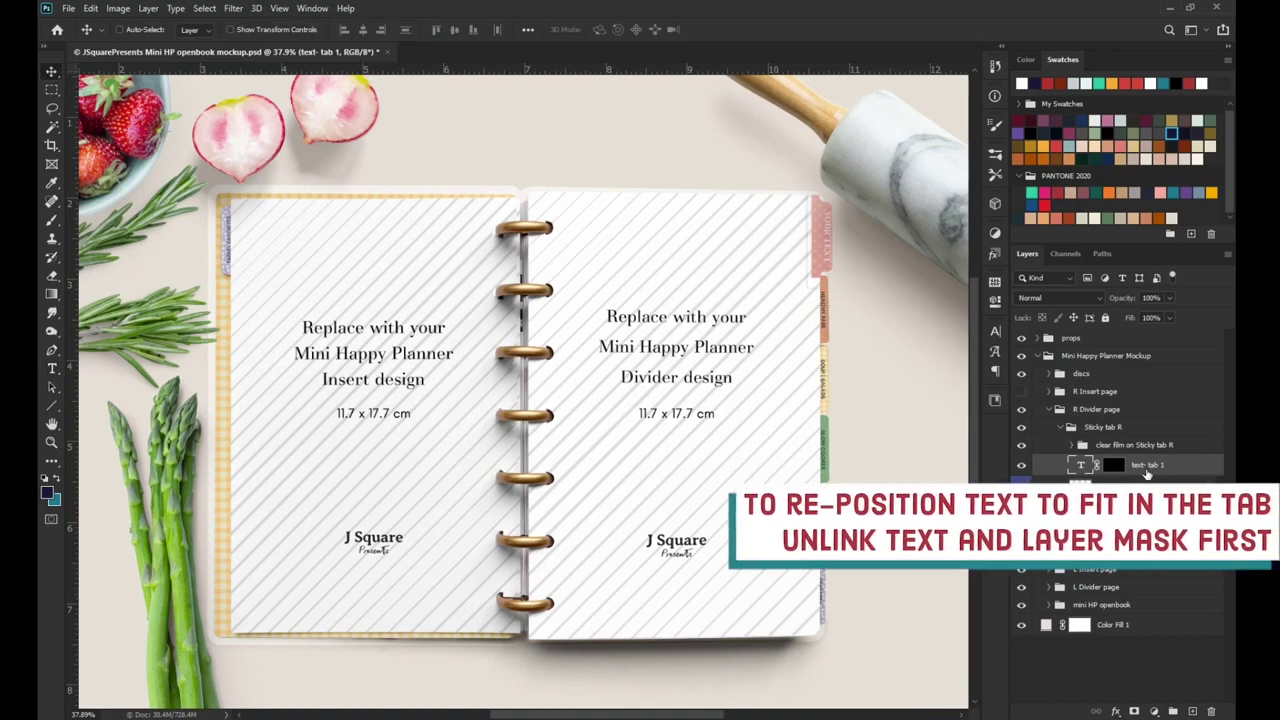
# Unlink the tab text from its mask, nudge it into the tab, and hide the tab's Color Overlay
pyautogui.click(1100, 465)
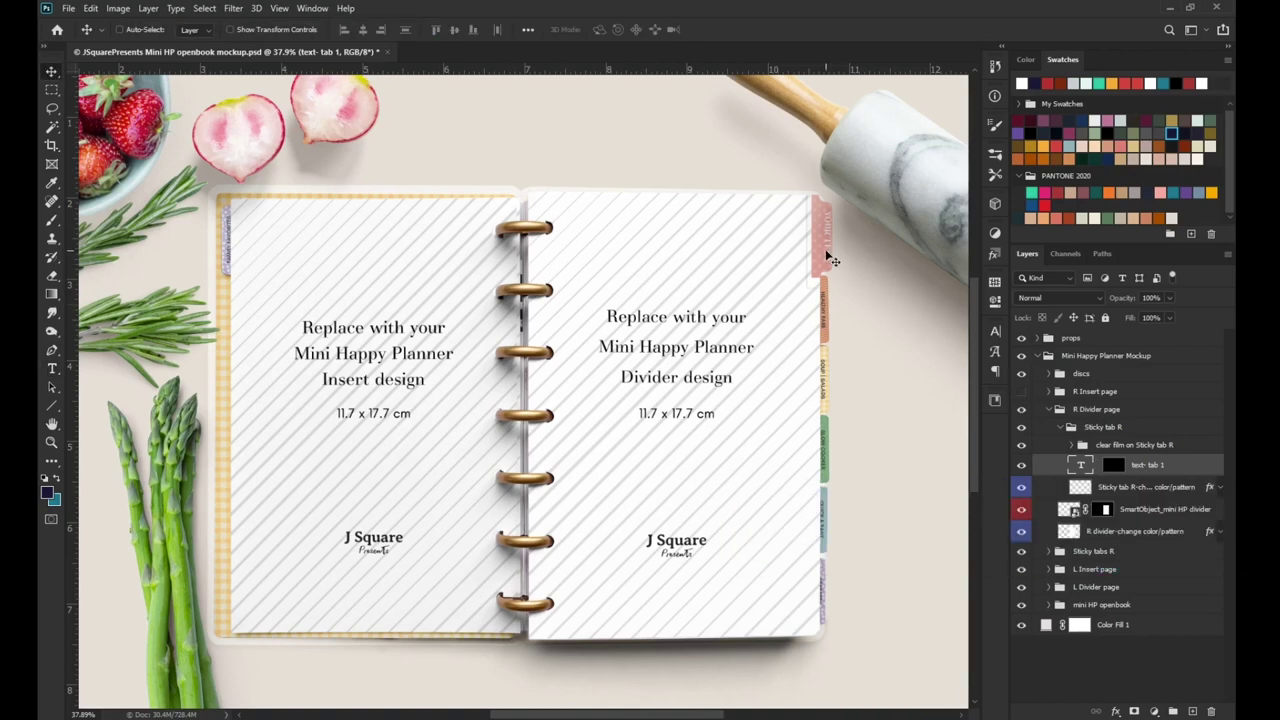
pyautogui.moveTo(820, 255); pyautogui.dragTo(824, 255)
pyautogui.click(1160, 487)
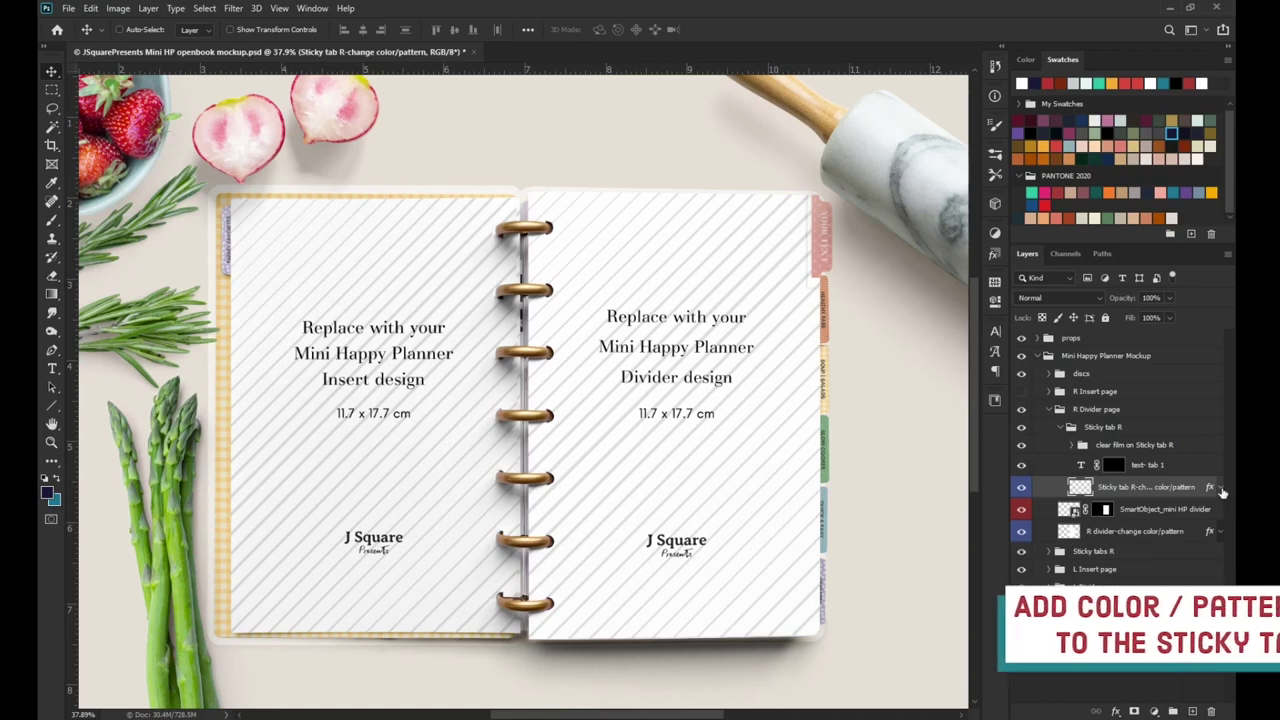
pyautogui.click(1220, 487)
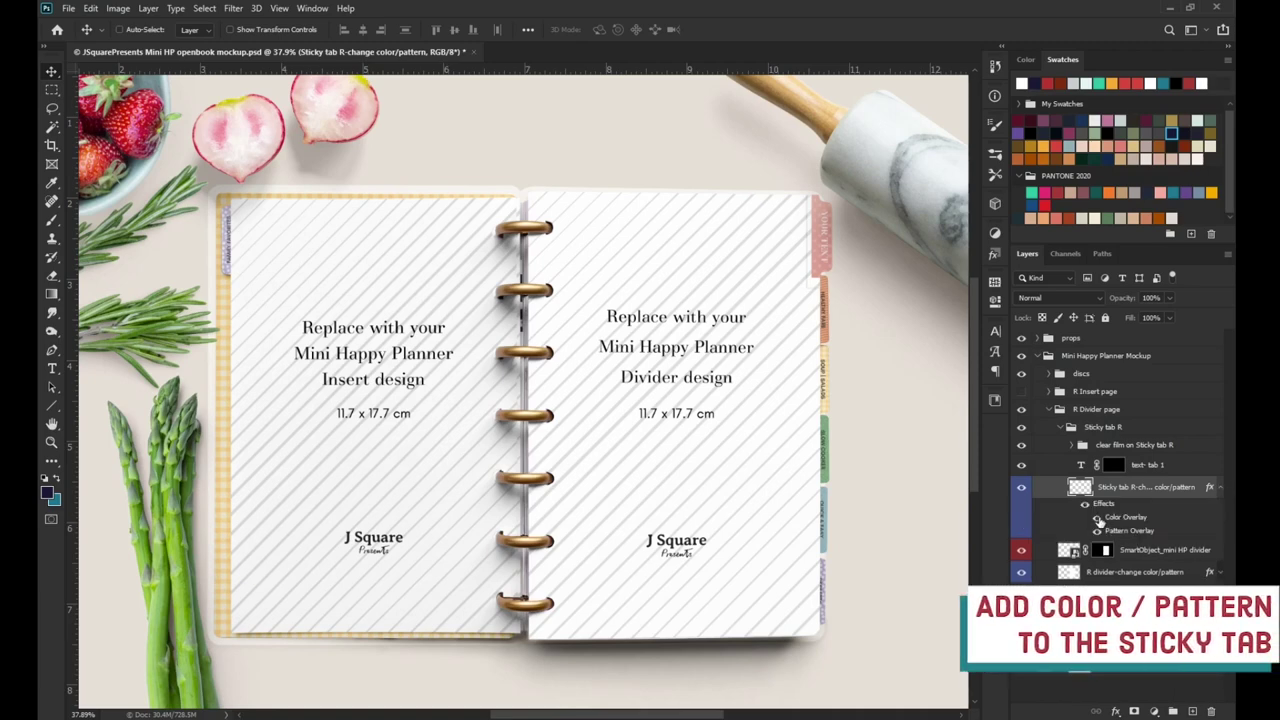
pyautogui.click(1097, 517)
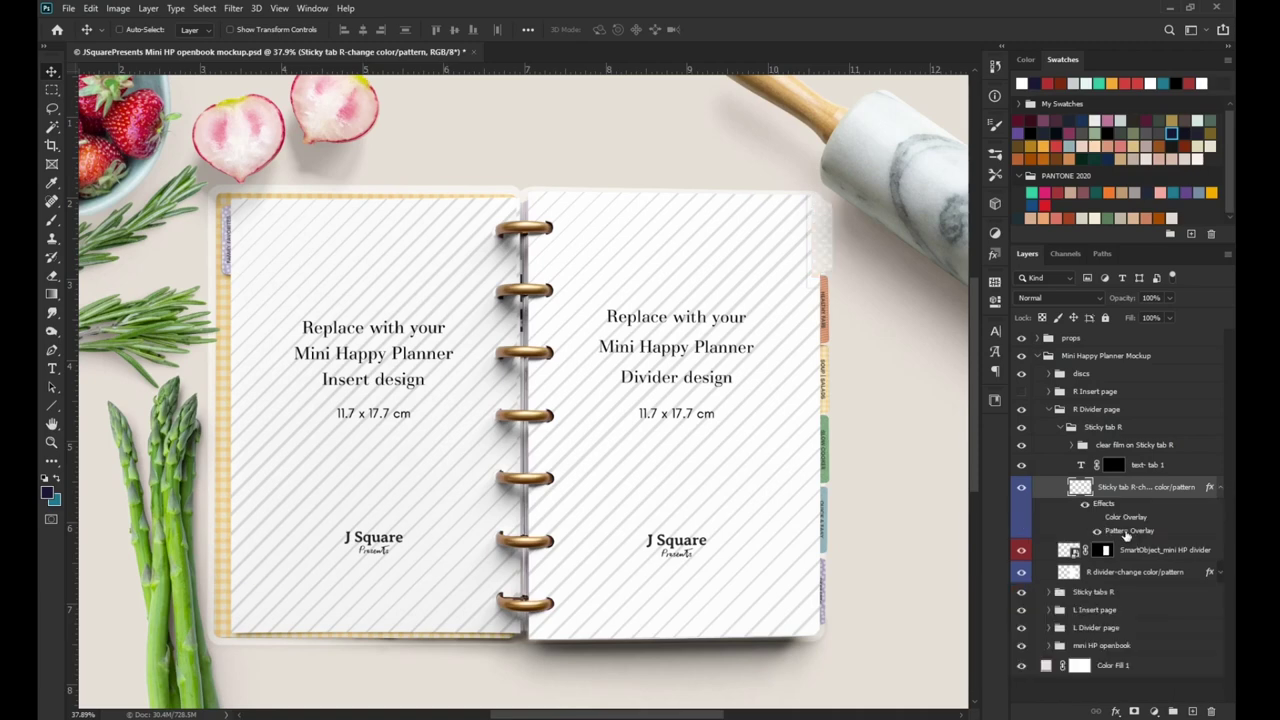
# Apply a gold Pattern Overlay in Multiply mode to the sticky tab
pyautogui.doubleClick(1127, 531)
pyautogui.click(932, 443)
pyautogui.click(810, 196)
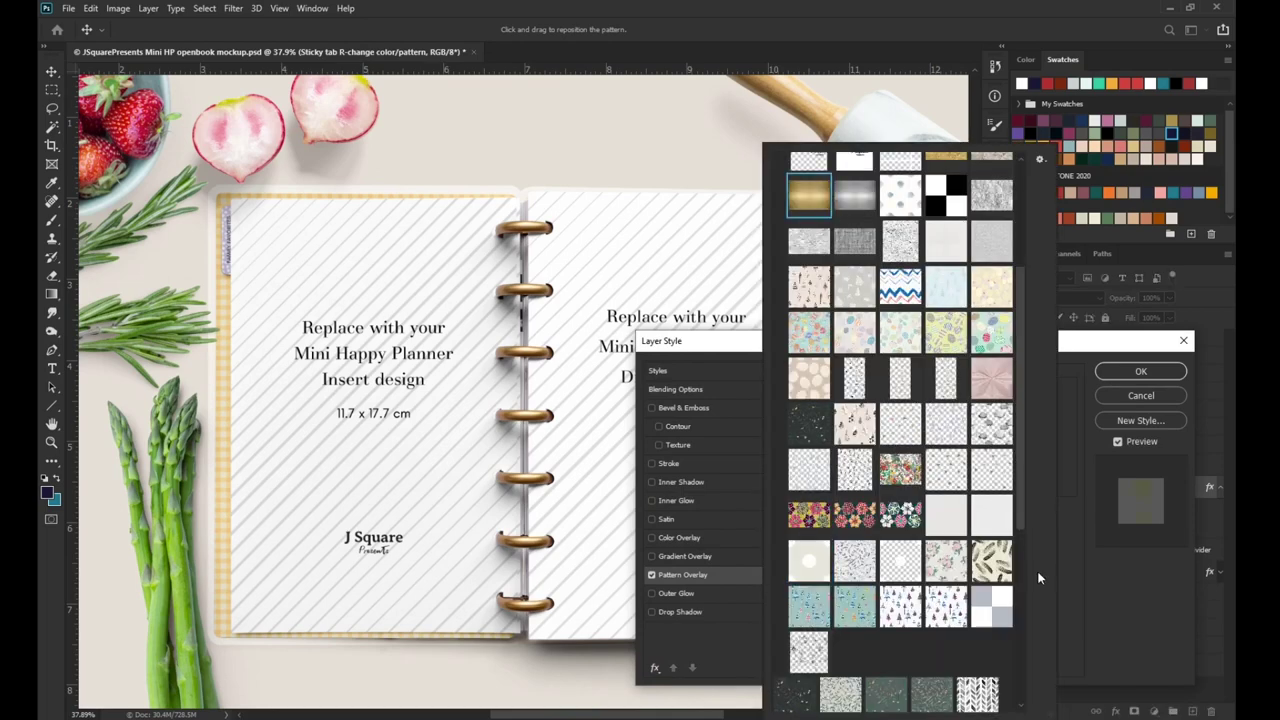
pyautogui.click(965, 403)
pyautogui.click(965, 403)
pyautogui.click(970, 410)
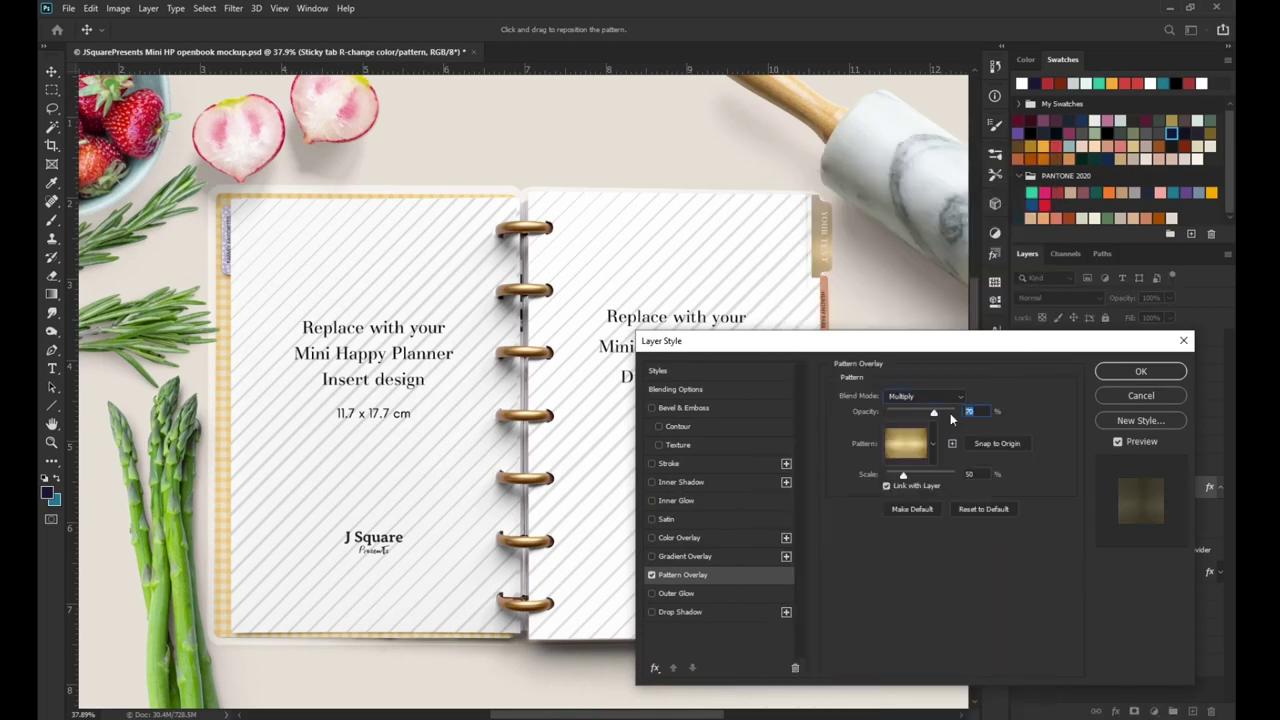
pyautogui.press('Return')
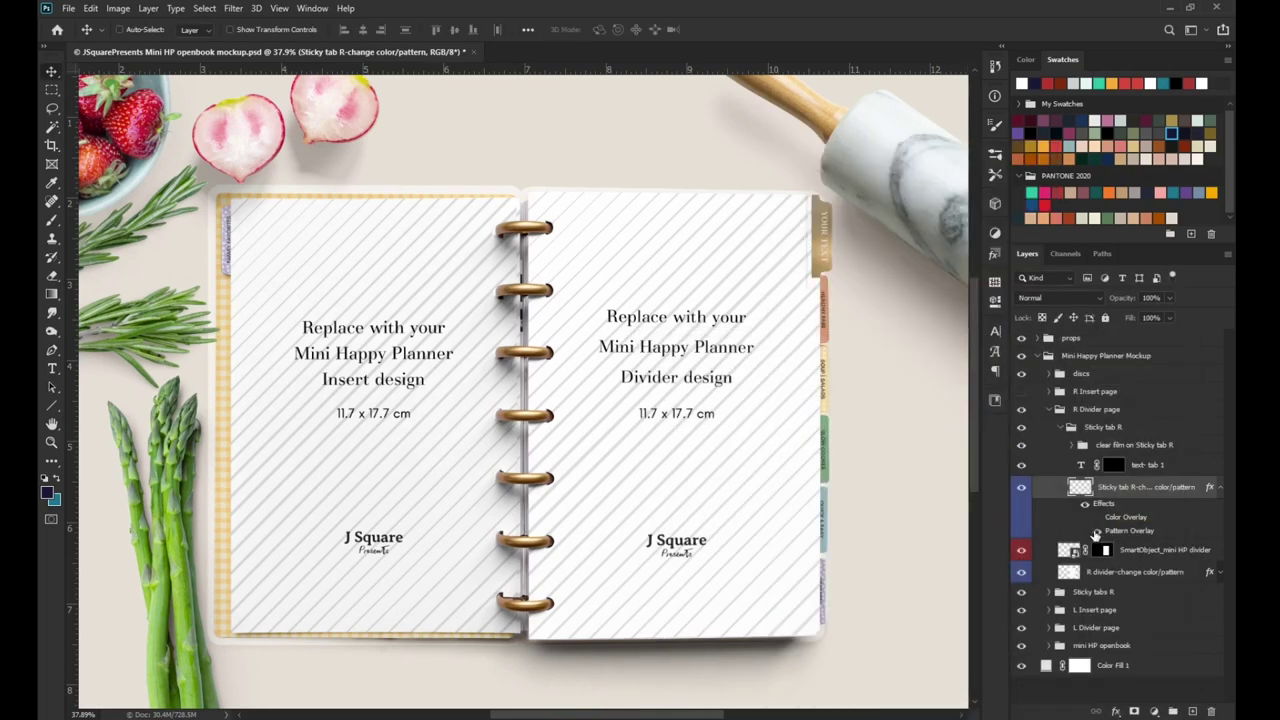
pyautogui.click(1062, 428)
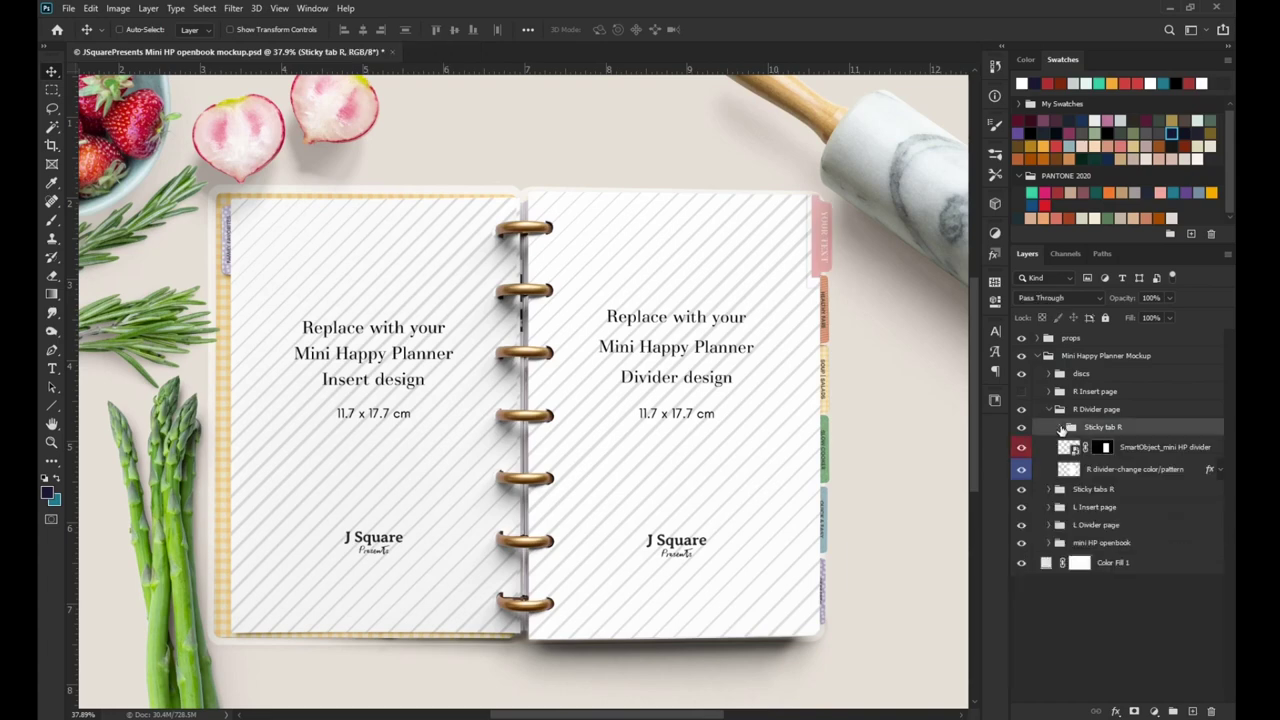
# Embed the secret ingredient image in the divider smart object, save it and close it
pyautogui.click(1066, 448)
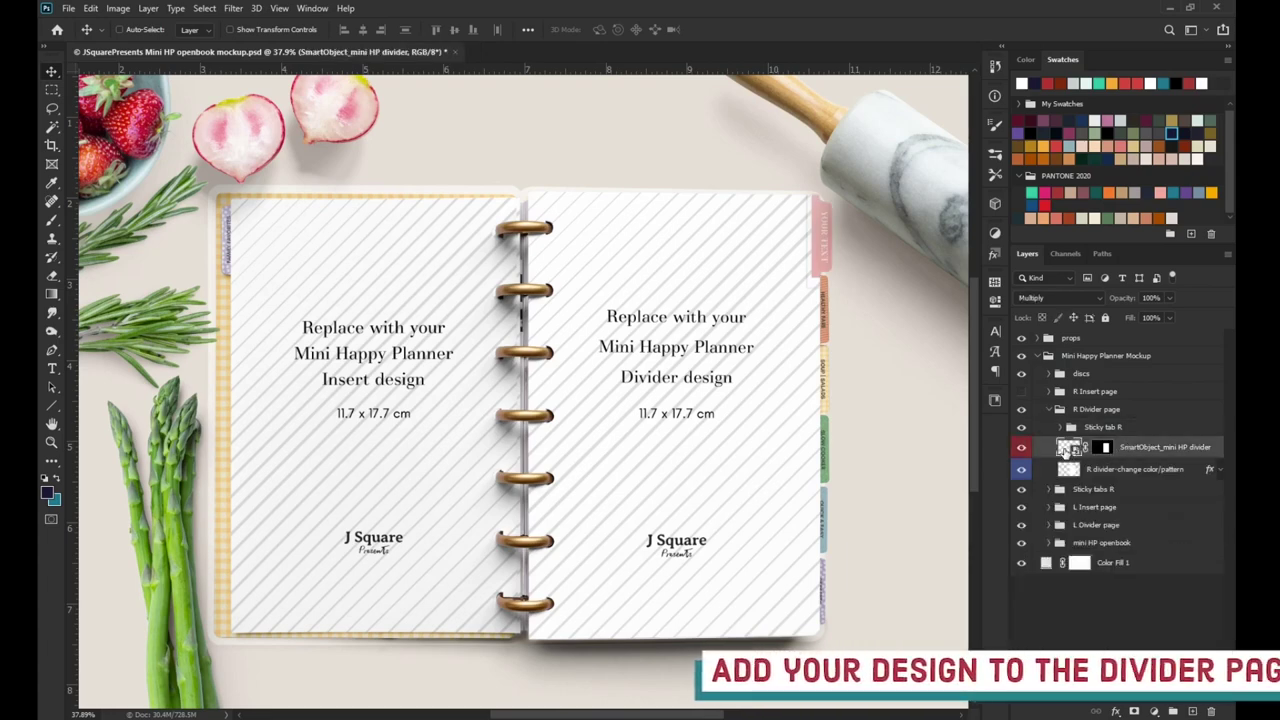
pyautogui.doubleClick(1066, 449)
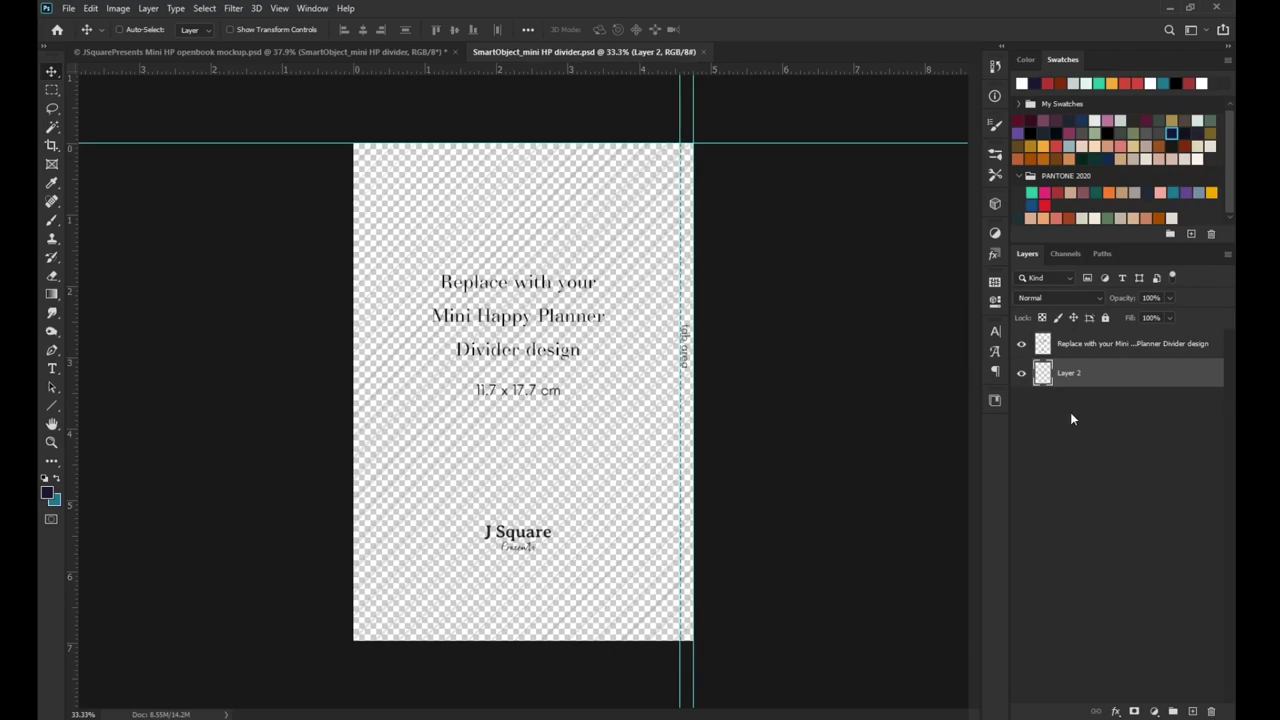
pyautogui.click(1088, 350)
pyautogui.click(69, 9)
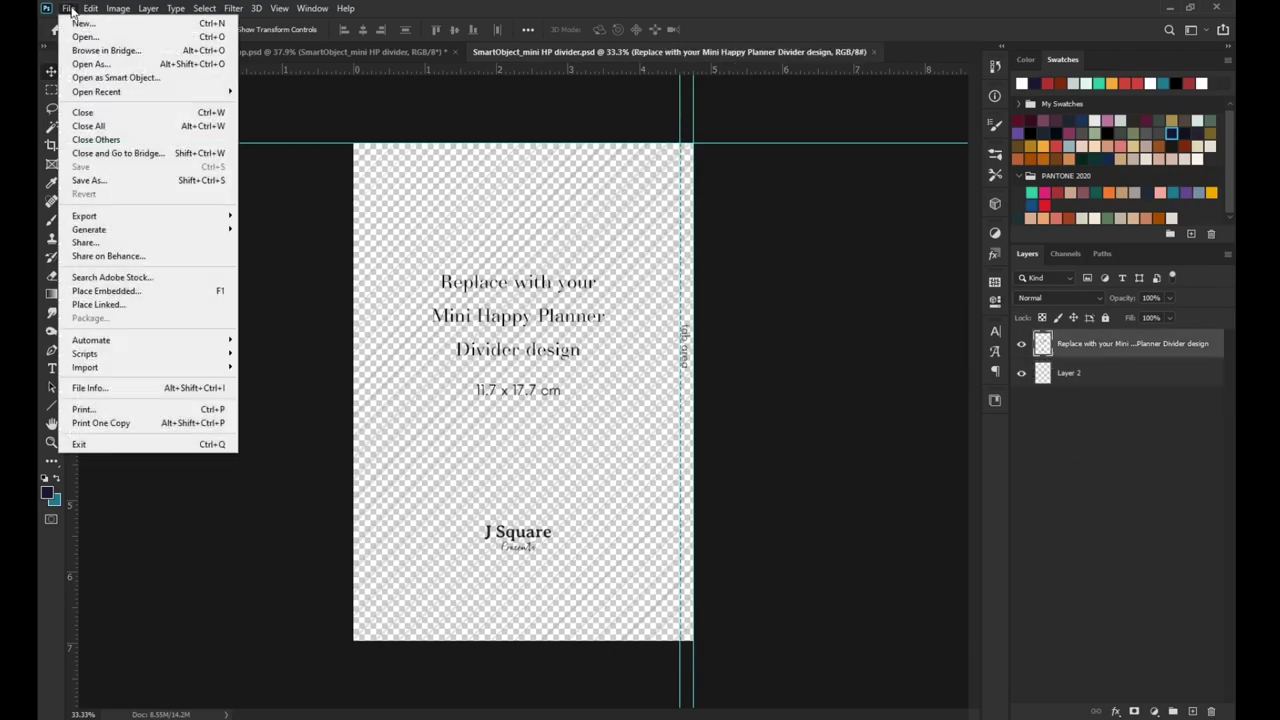
pyautogui.click(105, 290)
pyautogui.click(216, 215)
pyautogui.click(508, 316)
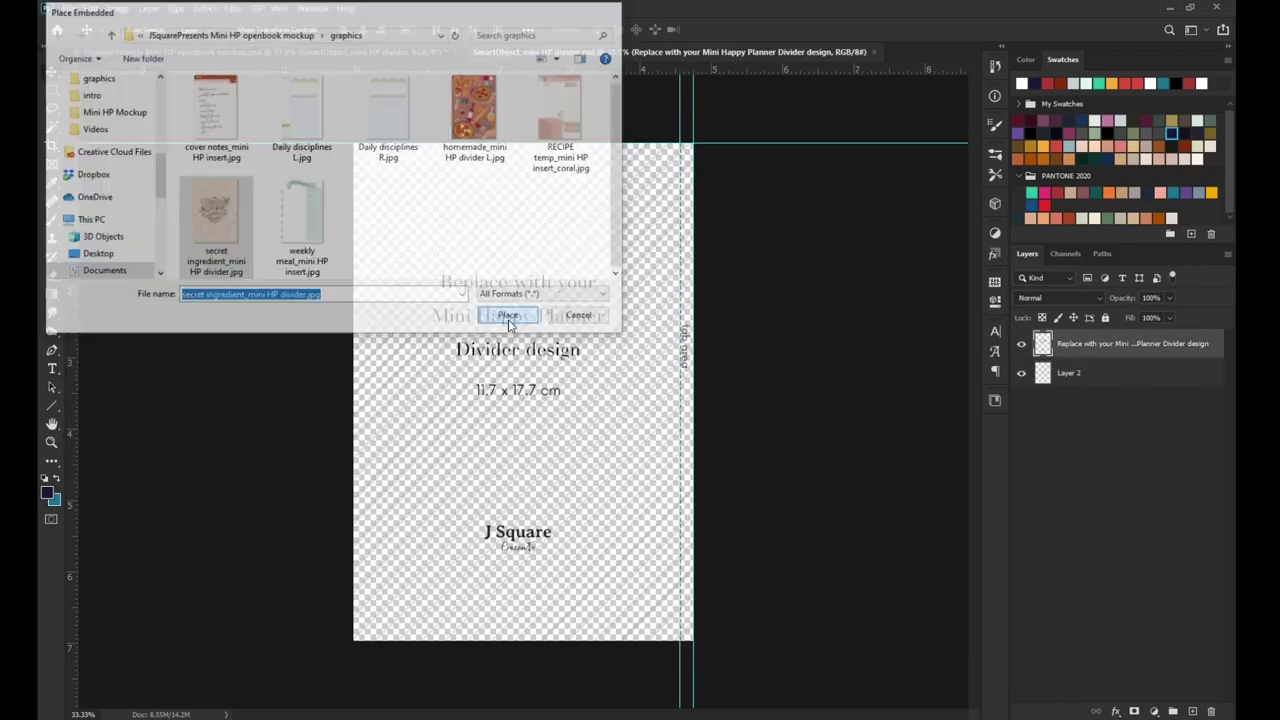
pyautogui.click(719, 30)
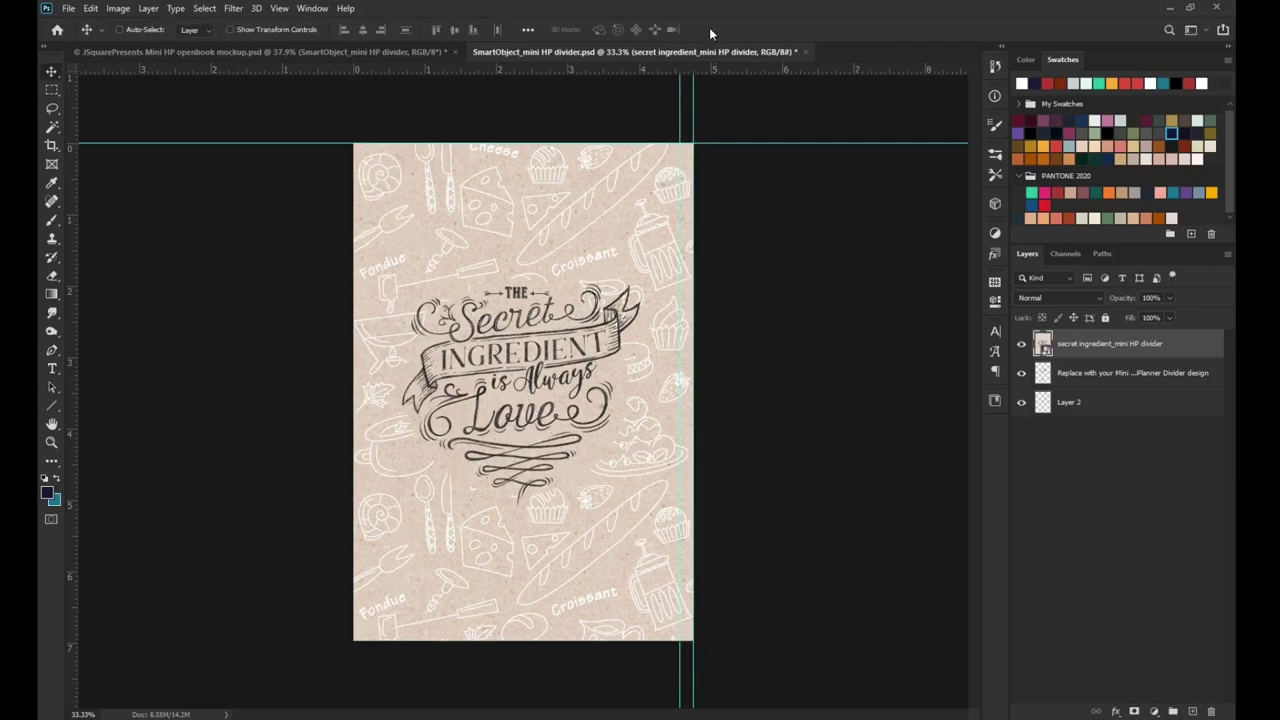
pyautogui.click(68, 8)
pyautogui.click(80, 170)
pyautogui.click(799, 51)
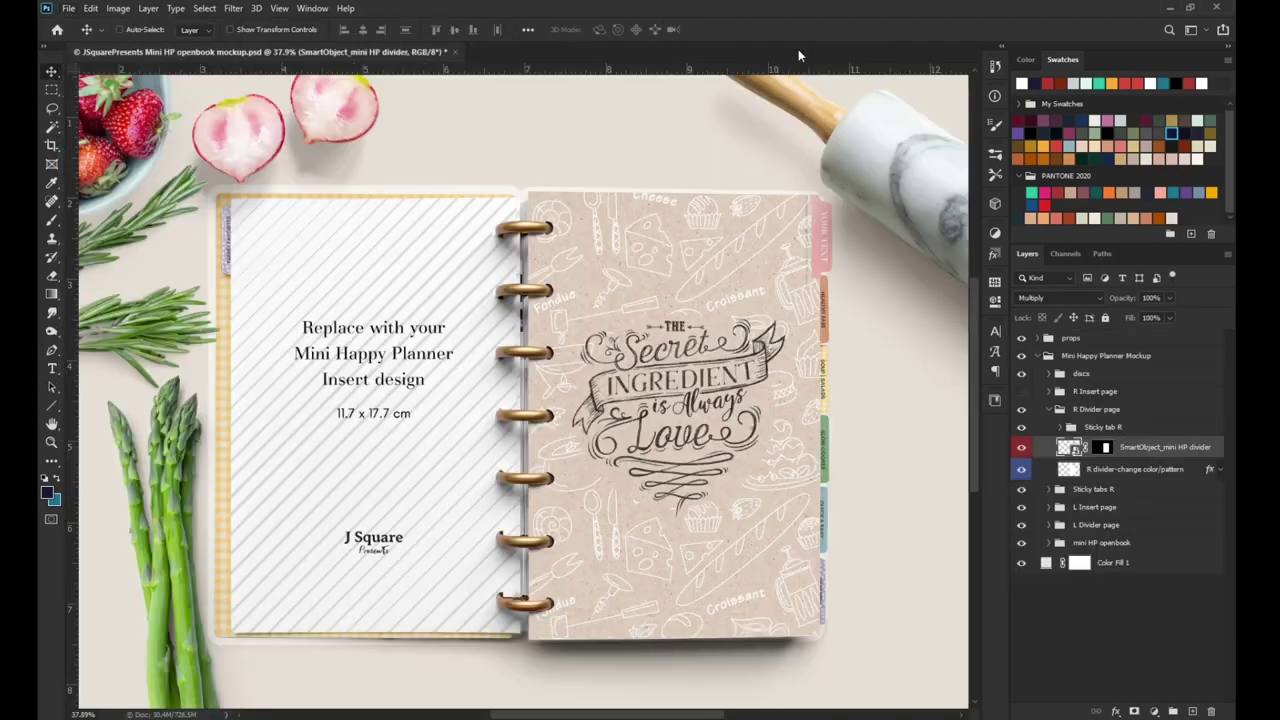
# Hide the top sticky tab's colour layer and give its text a dark colour
pyautogui.click(1059, 427)
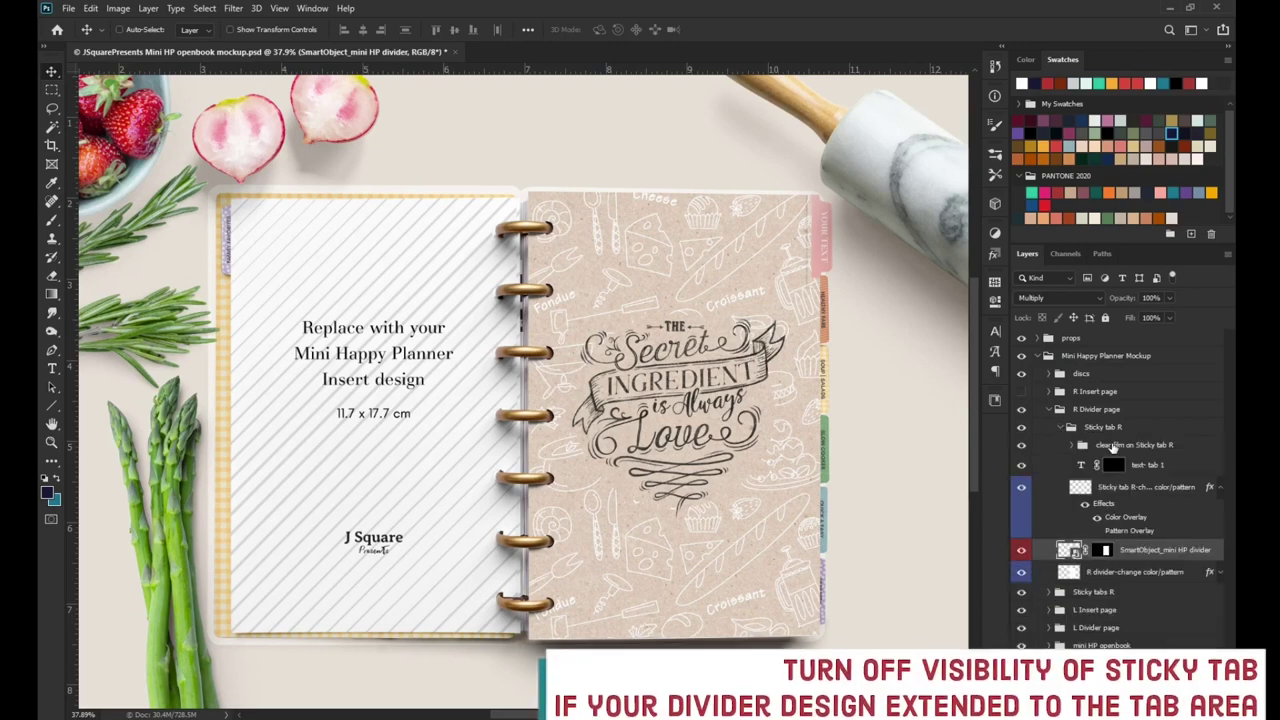
pyautogui.click(1021, 487)
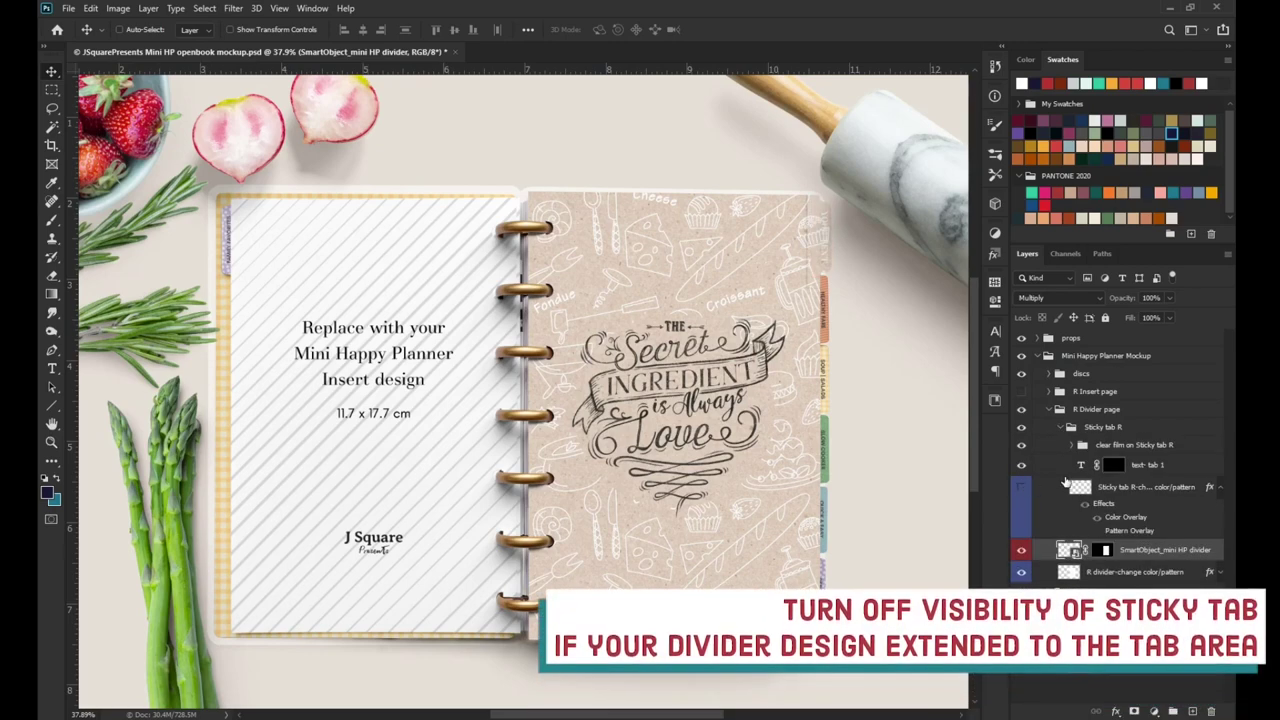
pyautogui.click(1082, 466)
pyautogui.click(1082, 466)
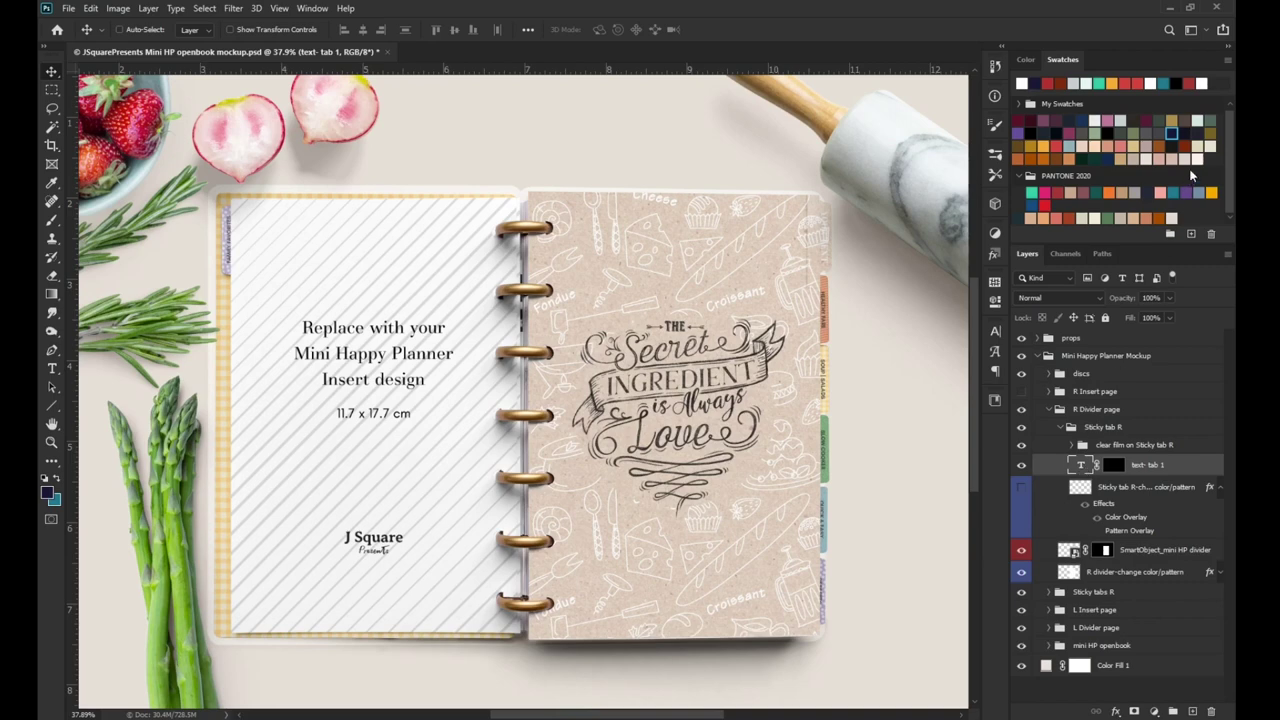
pyautogui.click(1172, 132)
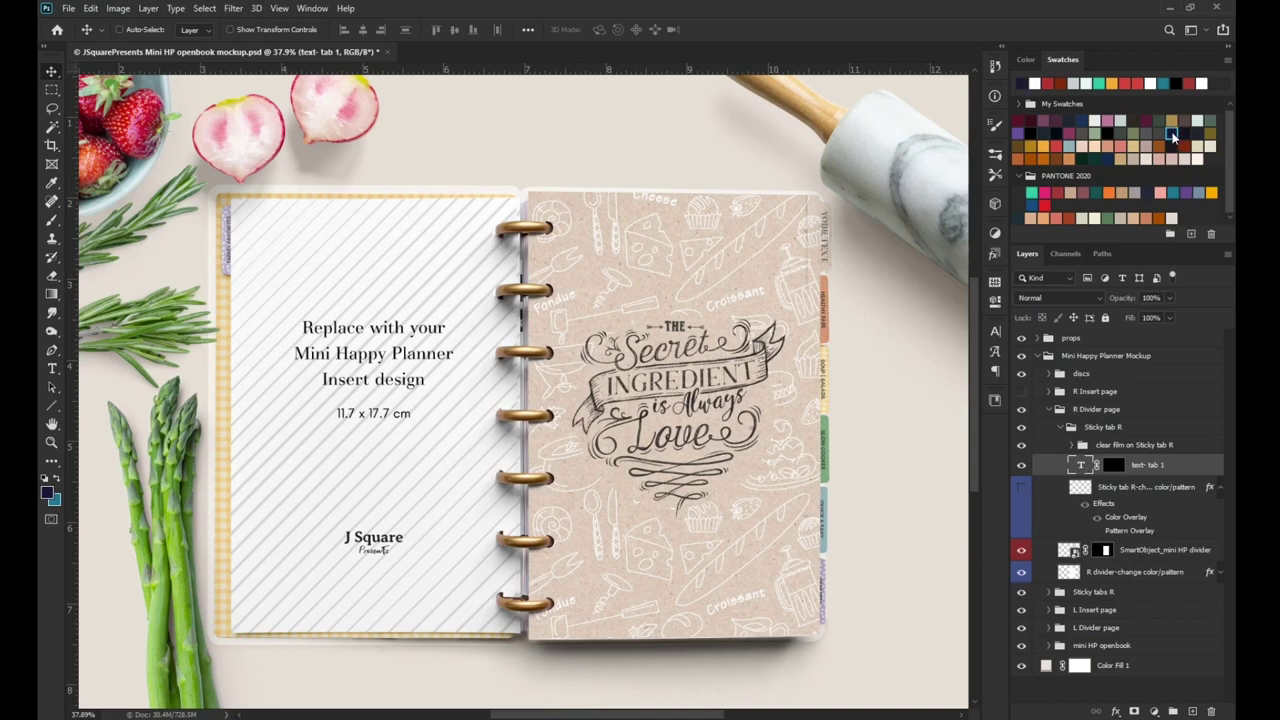
pyautogui.click(1063, 428)
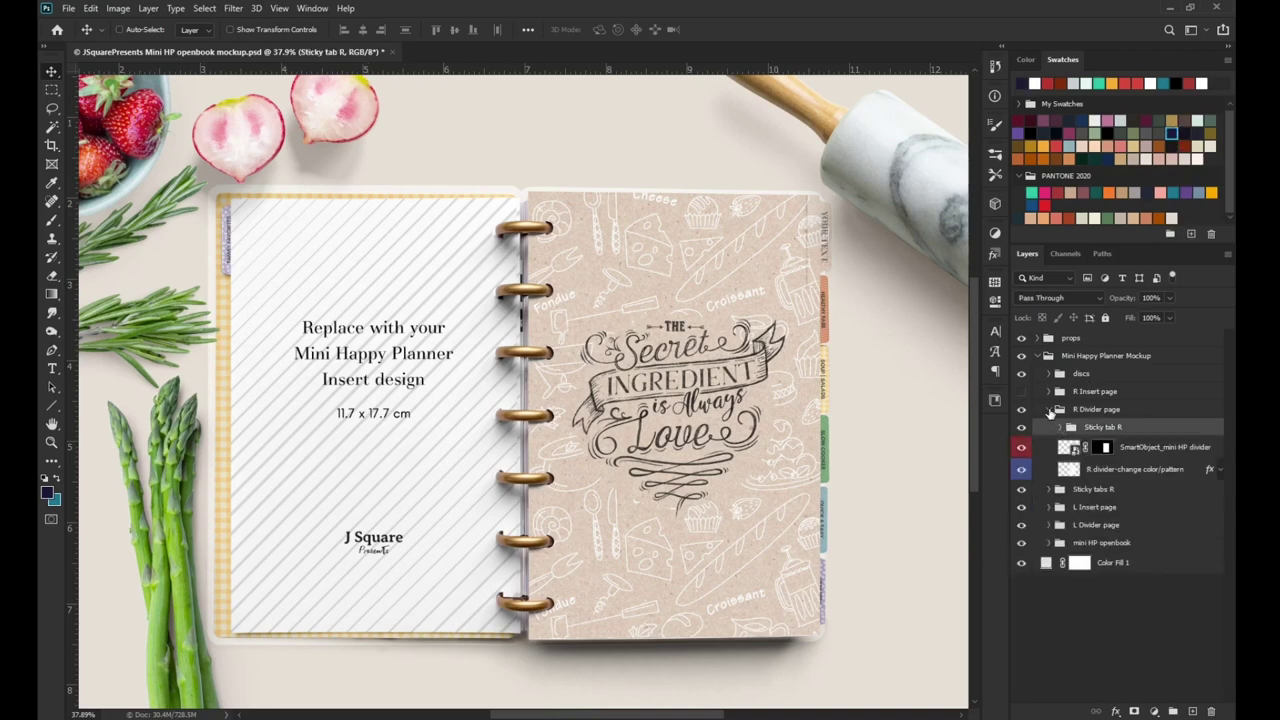
pyautogui.click(1049, 411)
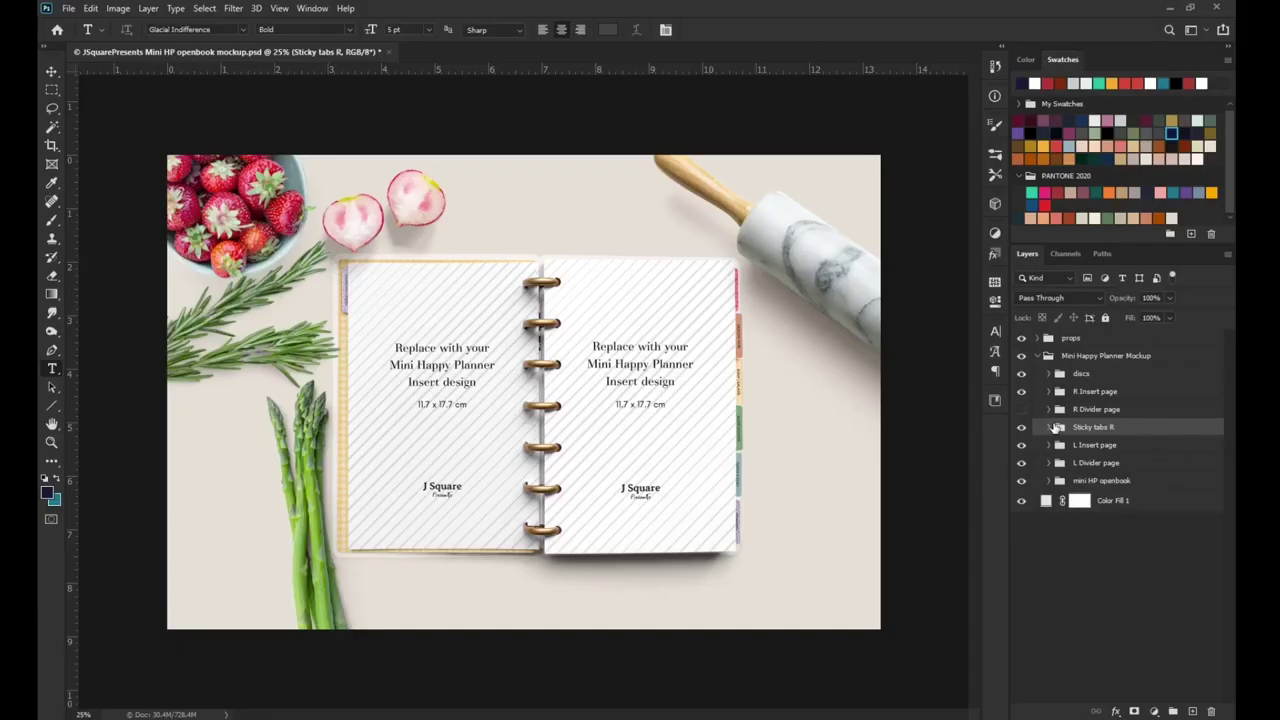
# Expand Sticky tabs R down to the TAB 1–TAB 6 text layers and zoom into the tabs
pyautogui.click(1048, 427)
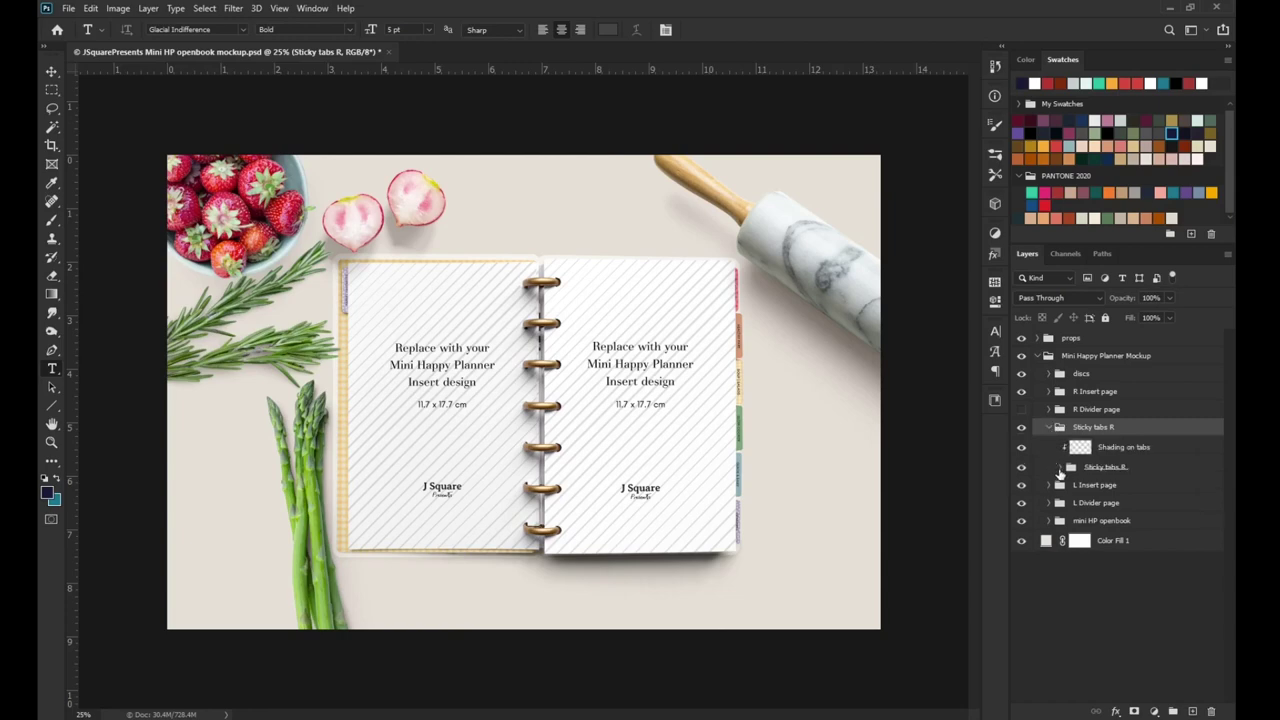
pyautogui.click(1059, 468)
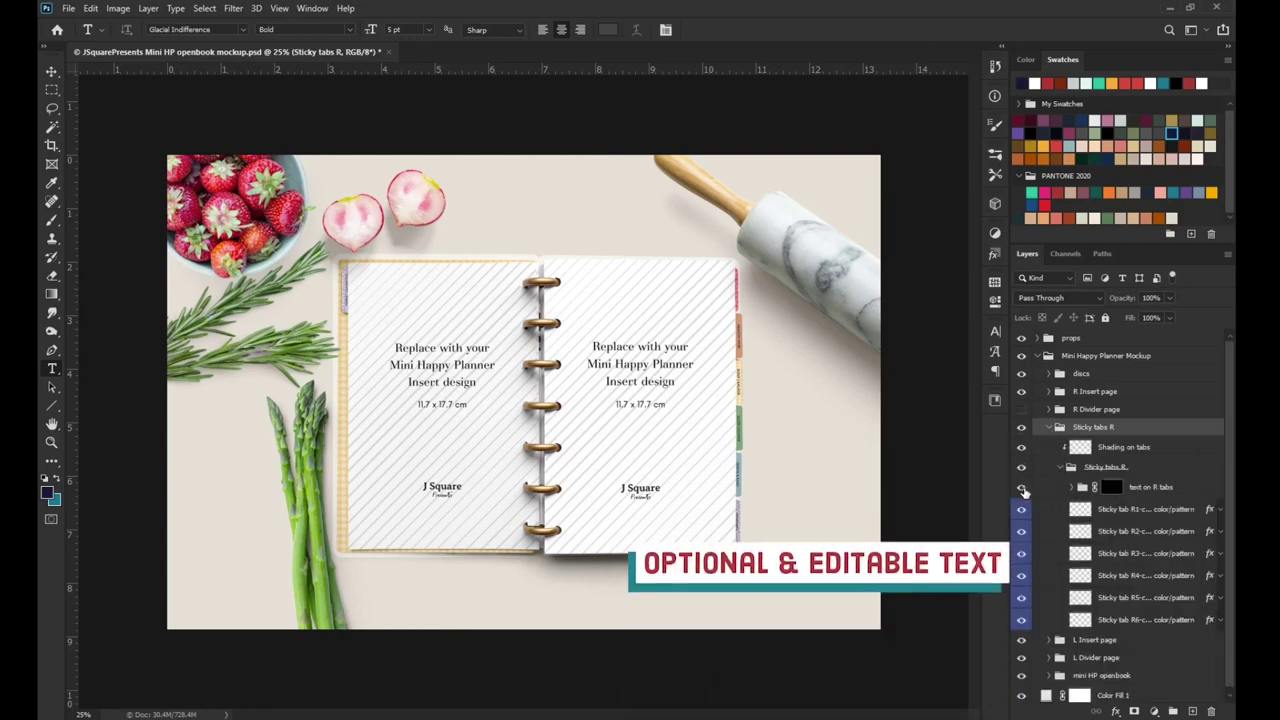
pyautogui.click(1021, 487)
pyautogui.click(1021, 487)
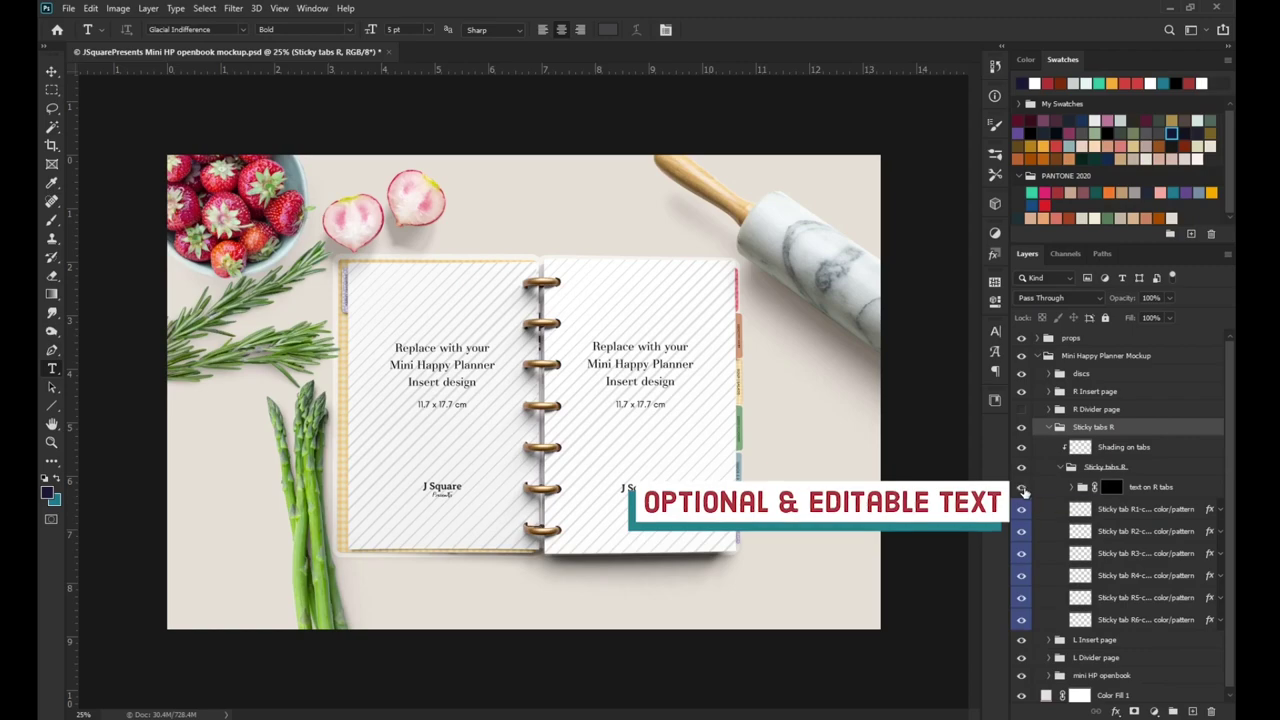
pyautogui.click(1070, 488)
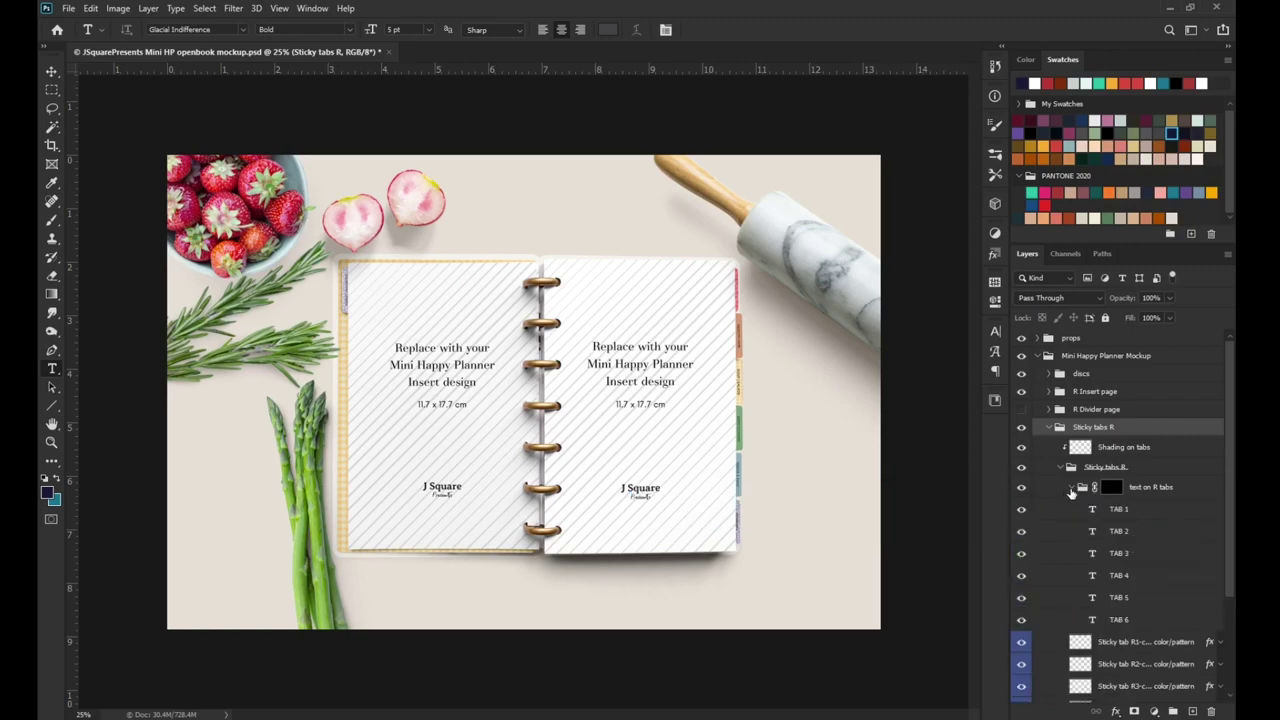
pyautogui.press('z')
pyautogui.moveTo(714, 355); pyautogui.dragTo(766, 400)
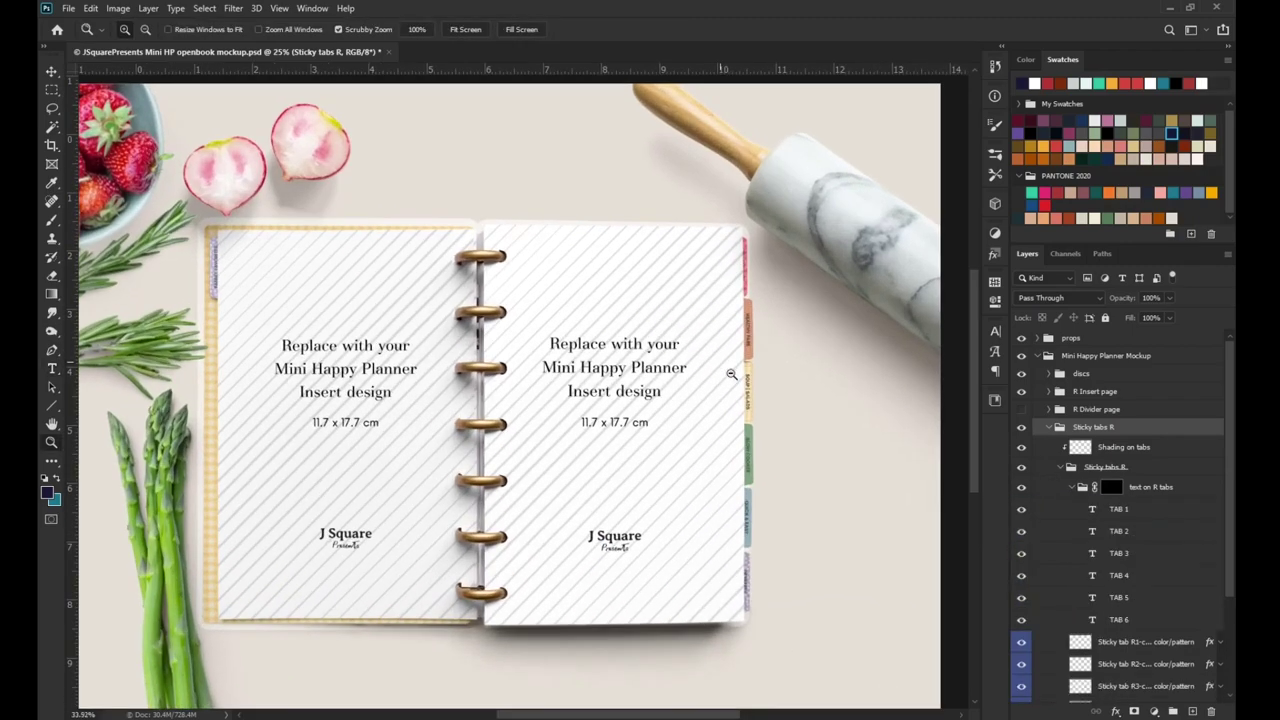
# Relabel the orange tab from HEALTHY FARE to TAB 2 in dark navy text
pyautogui.click(1136, 531)
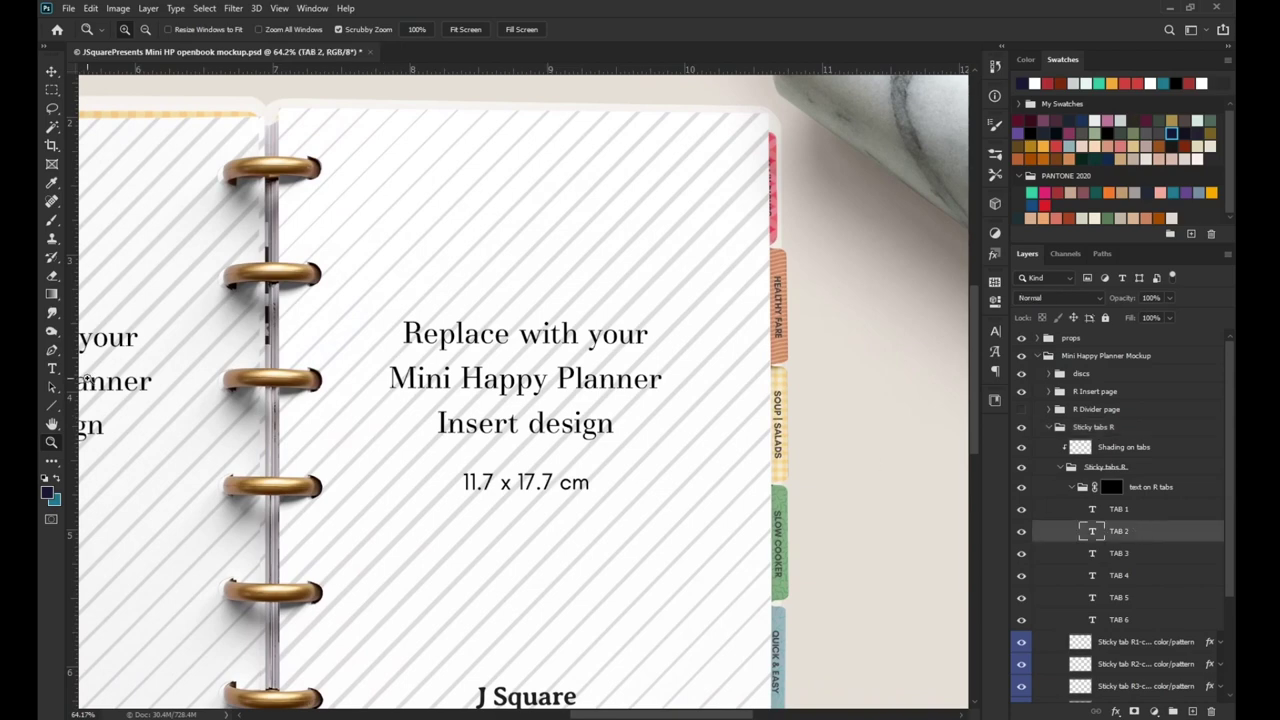
pyautogui.click(52, 369)
pyautogui.moveTo(777, 278); pyautogui.dragTo(777, 338)
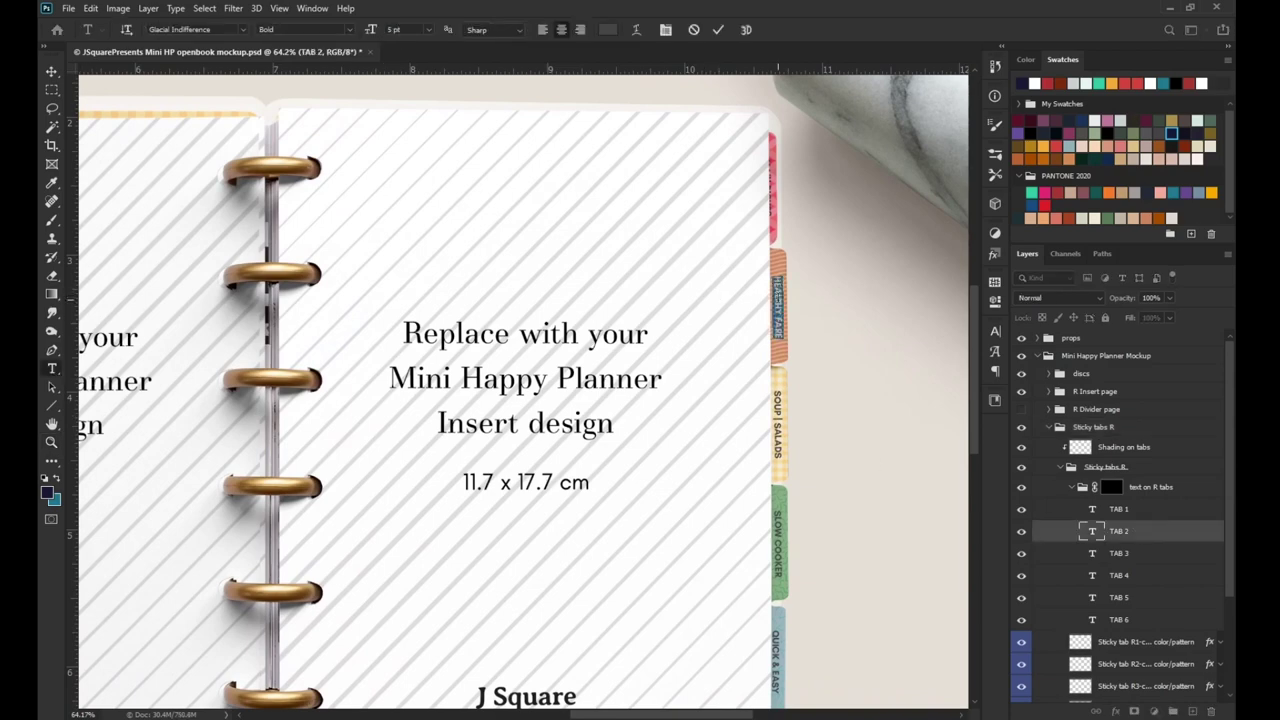
pyautogui.write('Tab')
pyautogui.hotkey('ctrl', 'Return')
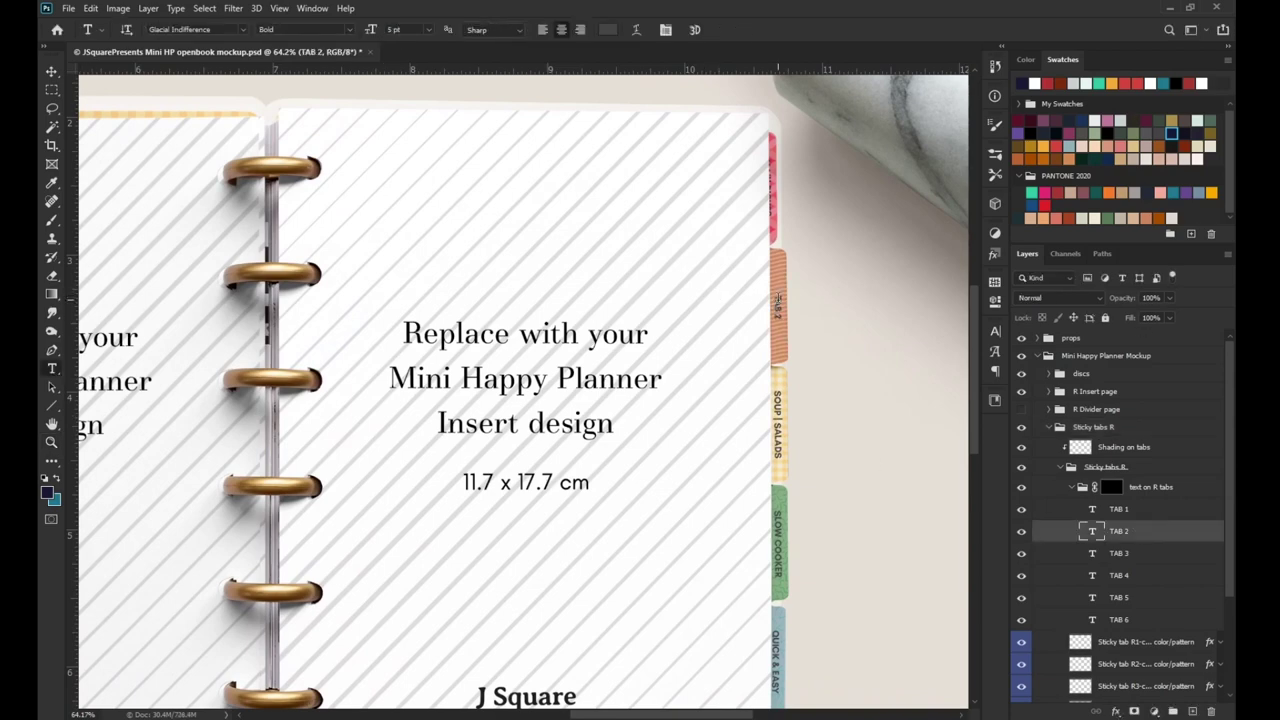
pyautogui.click(610, 30)
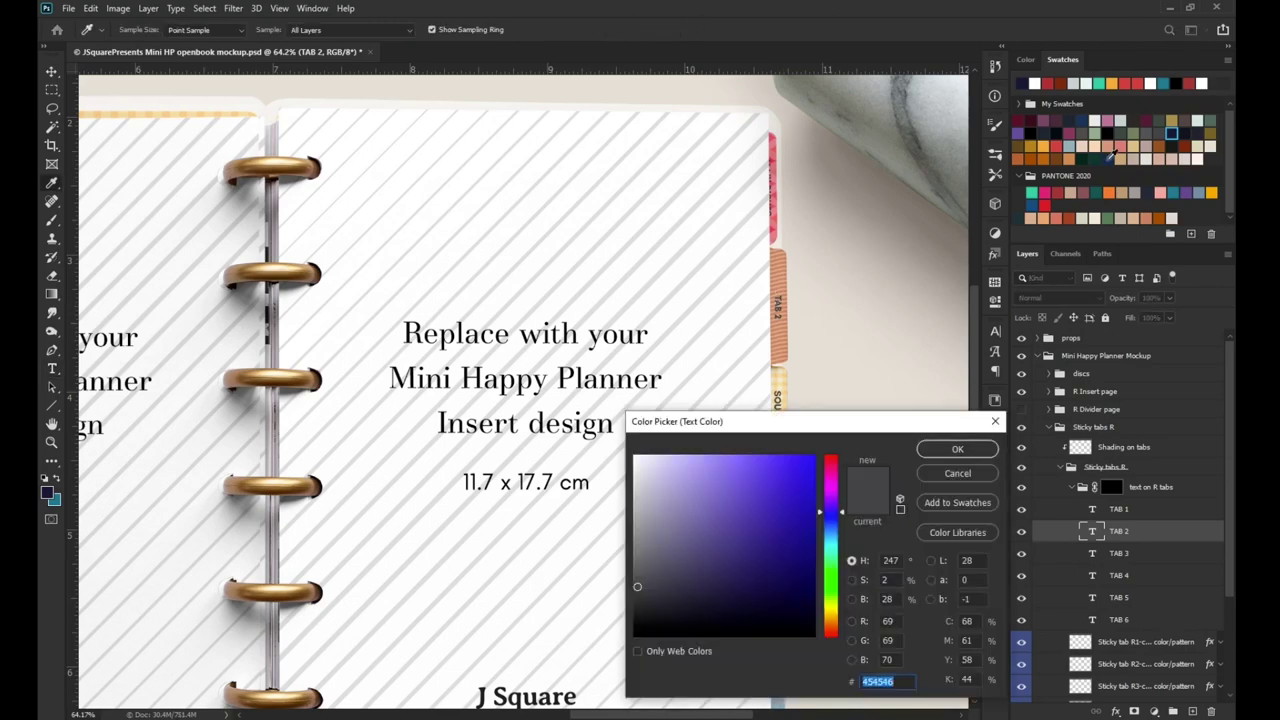
pyautogui.click(1106, 158)
pyautogui.click(969, 453)
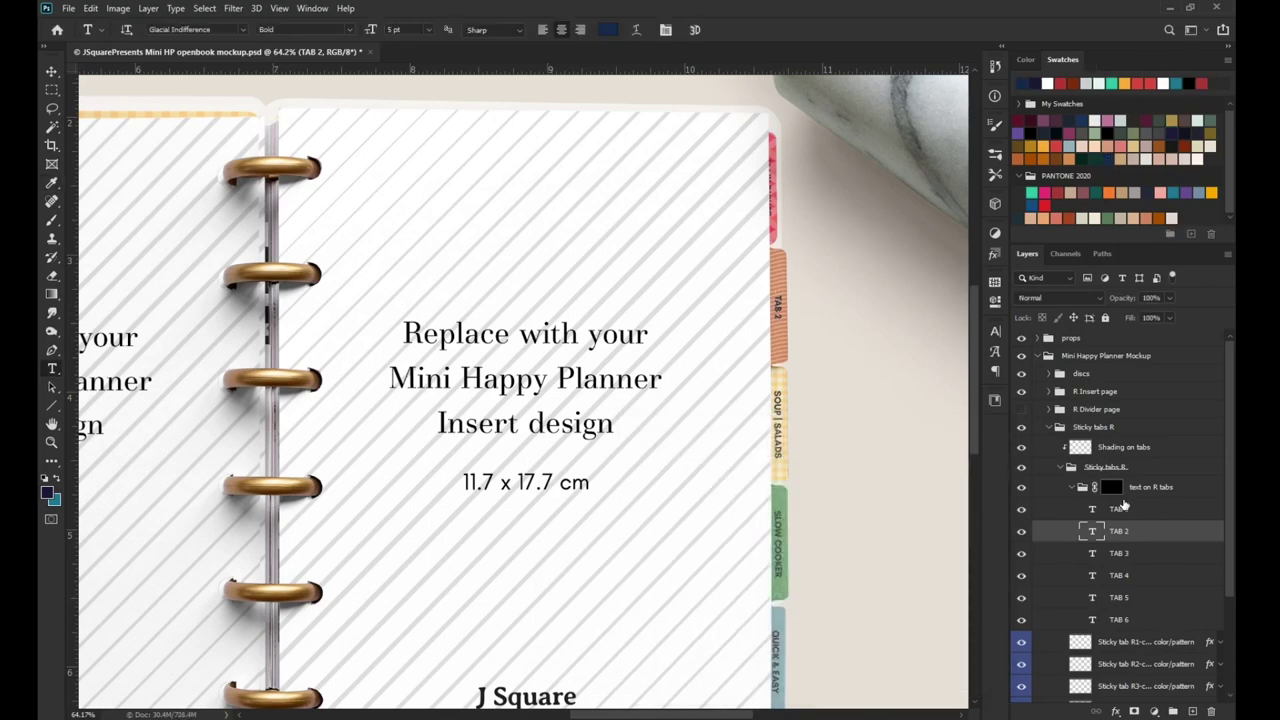
pyautogui.click(1073, 489)
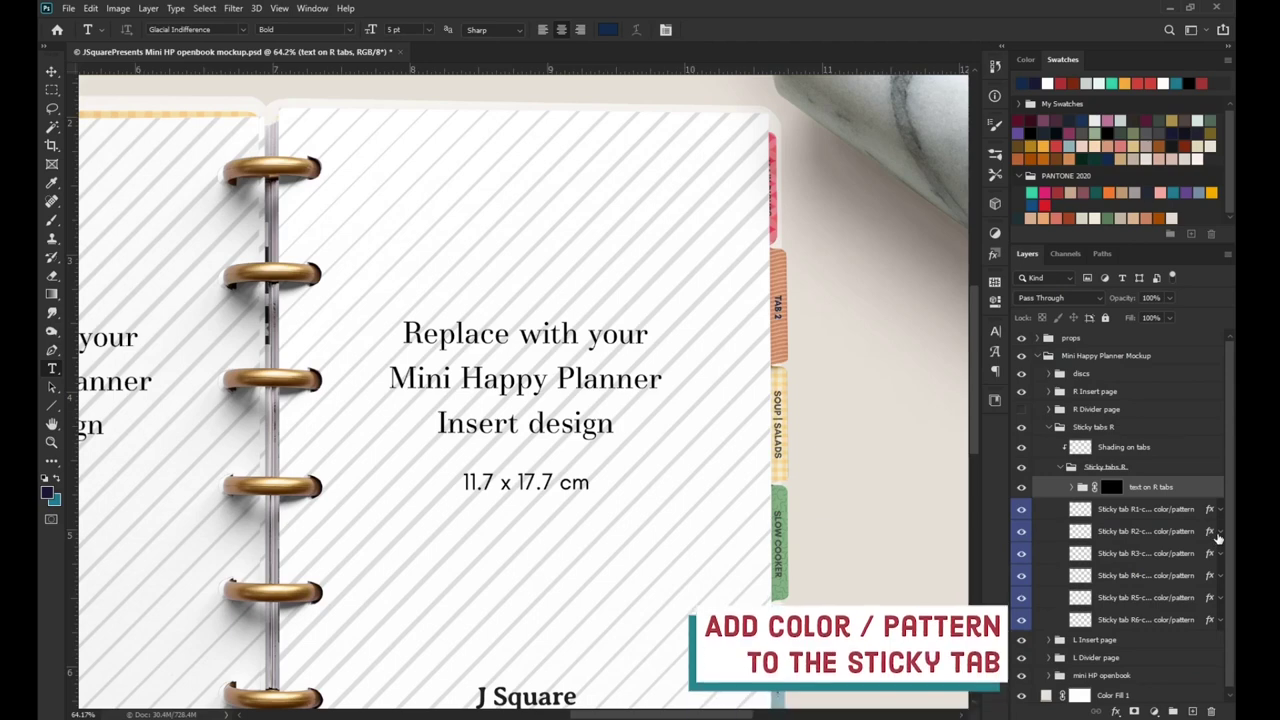
# Hide Sticky tab R2's Pattern Overlay so the second tab shows plain solid orange
pyautogui.click(1219, 531)
pyautogui.click(1097, 577)
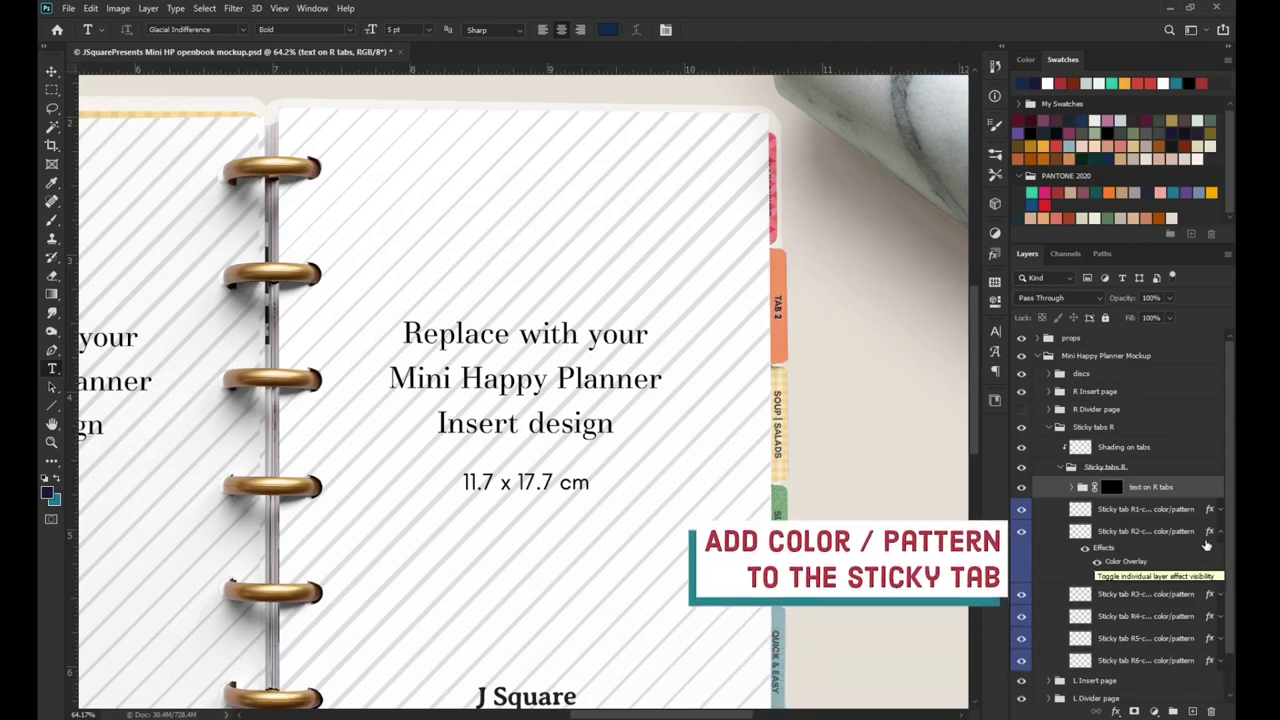
pyautogui.click(1219, 531)
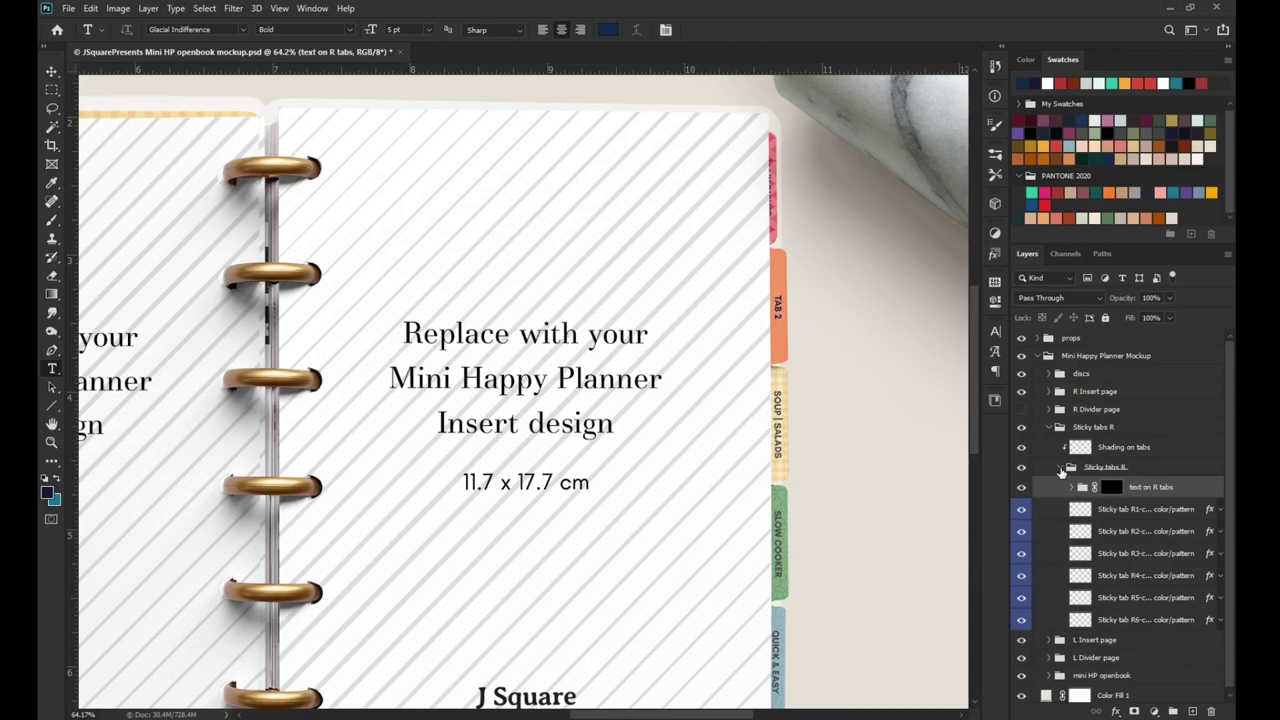
pyautogui.click(1061, 468)
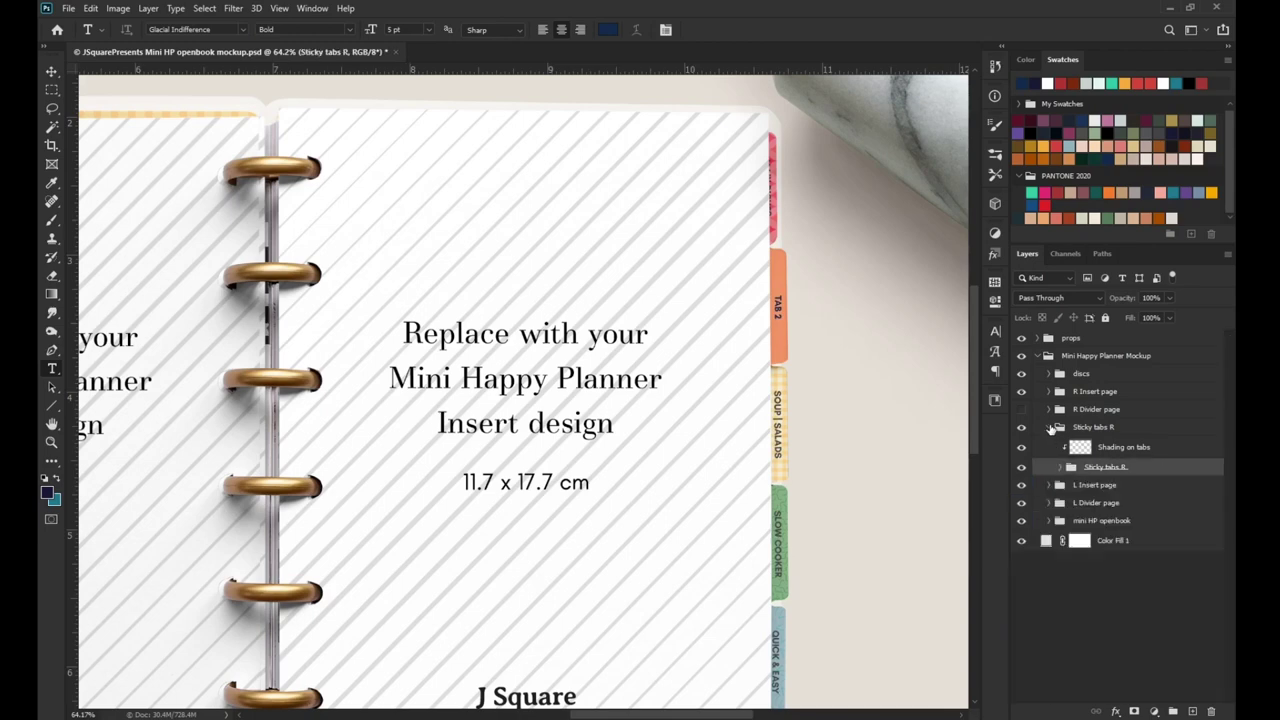
pyautogui.click(1050, 427)
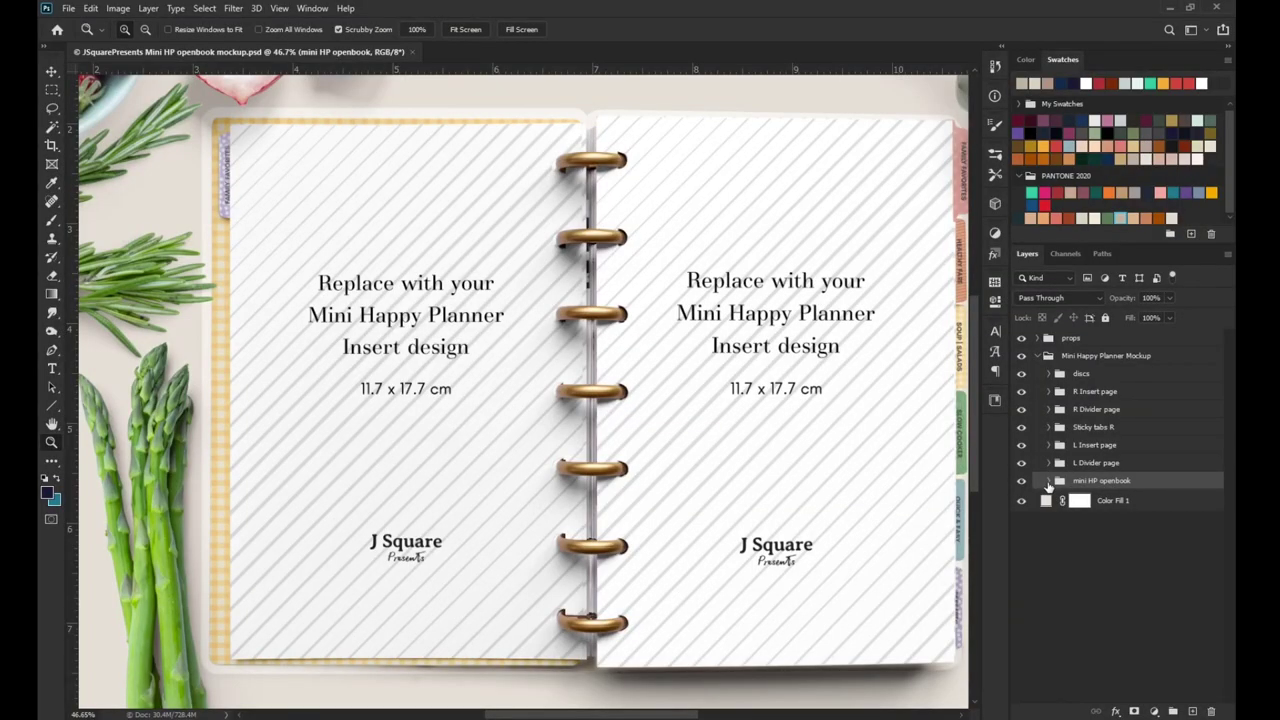
# Set the cover reverse side layer's Color Overlay to beige d5d2c1
pyautogui.click(1048, 482)
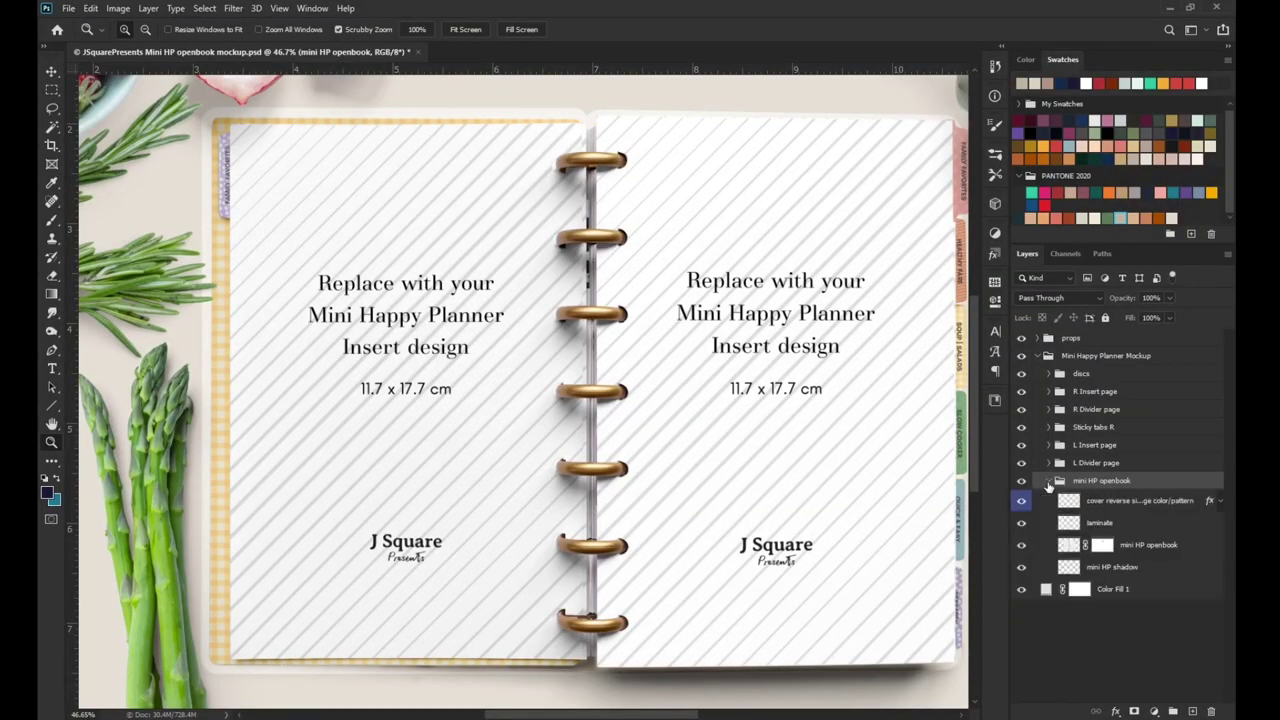
pyautogui.click(1140, 504)
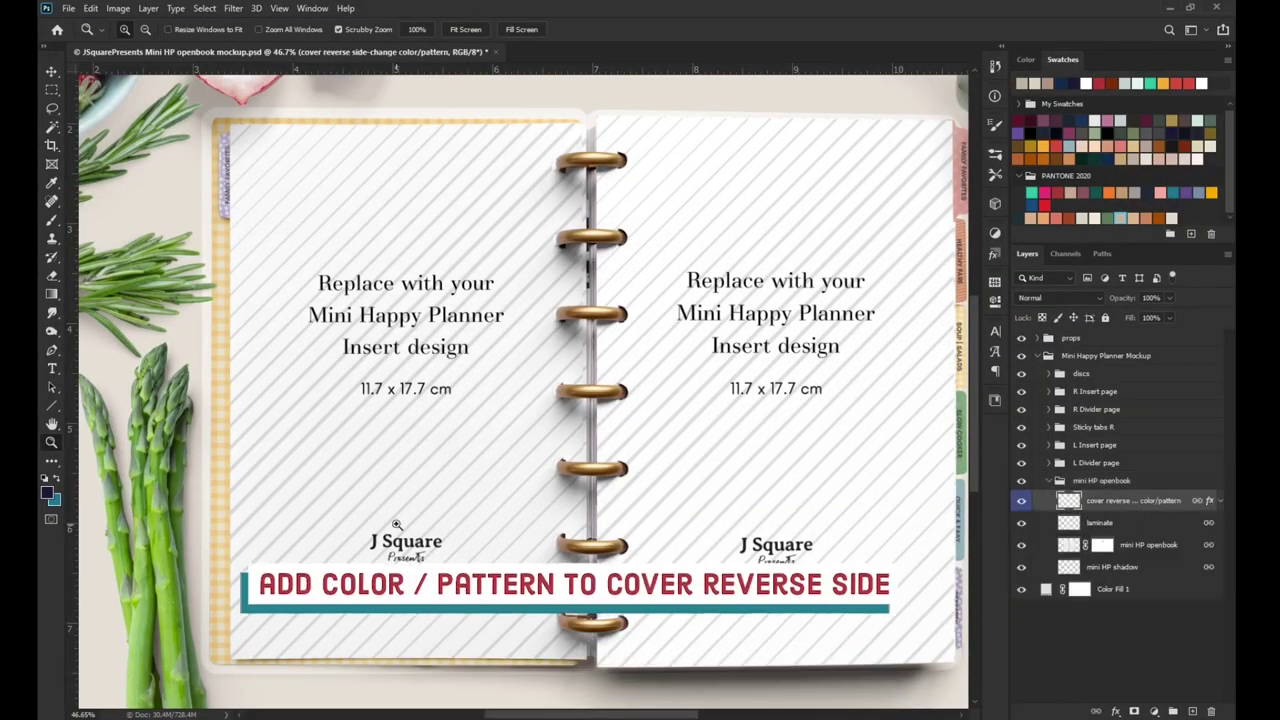
pyautogui.click(1218, 501)
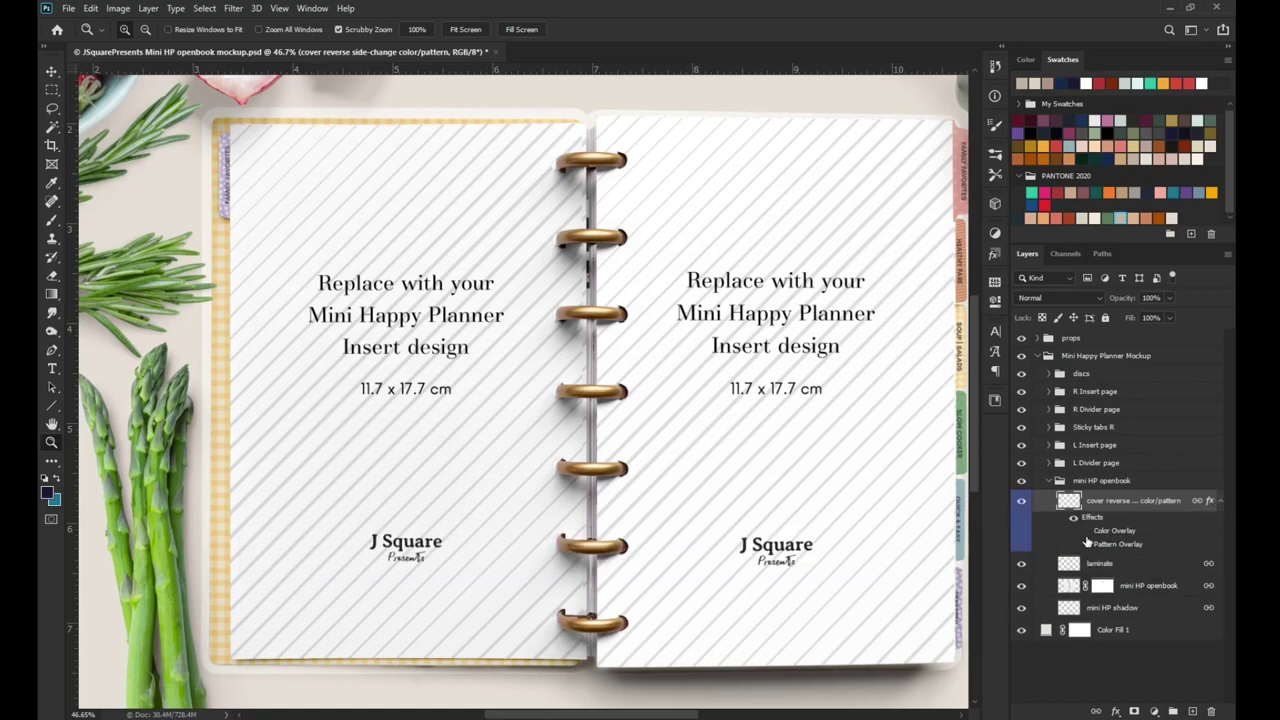
pyautogui.click(1087, 543)
pyautogui.click(1086, 531)
pyautogui.doubleClick(1124, 532)
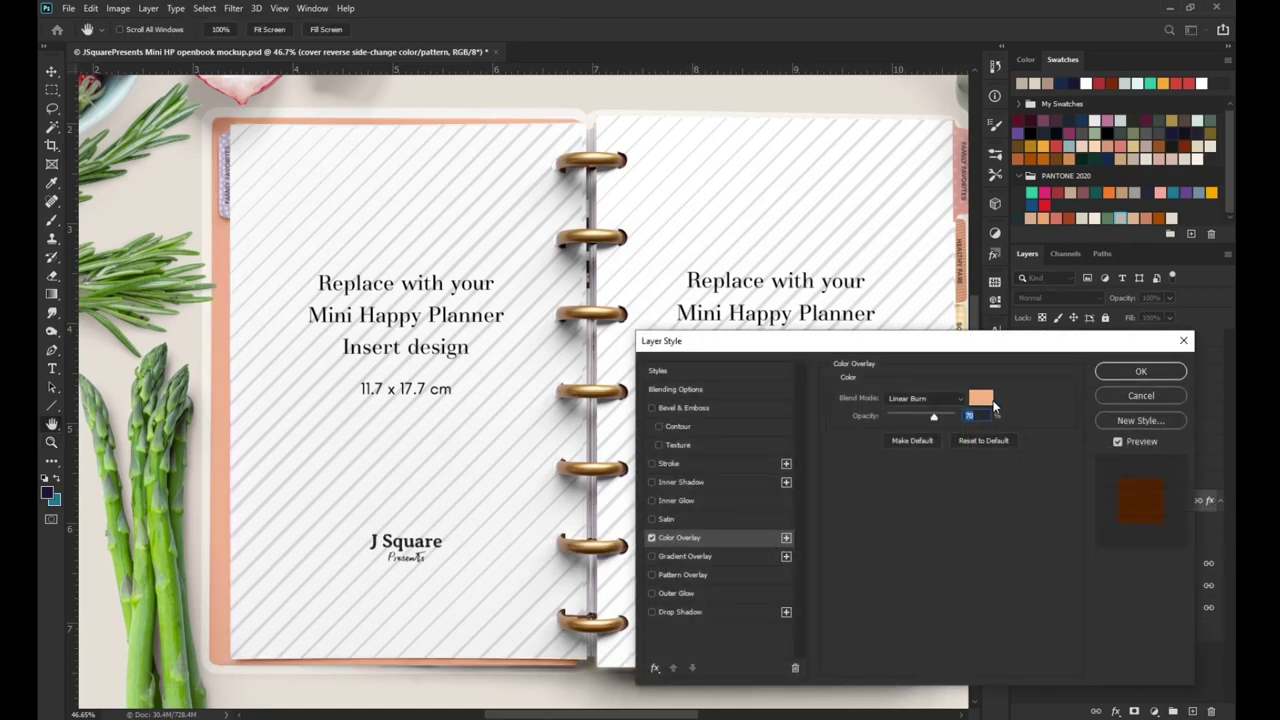
pyautogui.click(980, 398)
pyautogui.click(1036, 84)
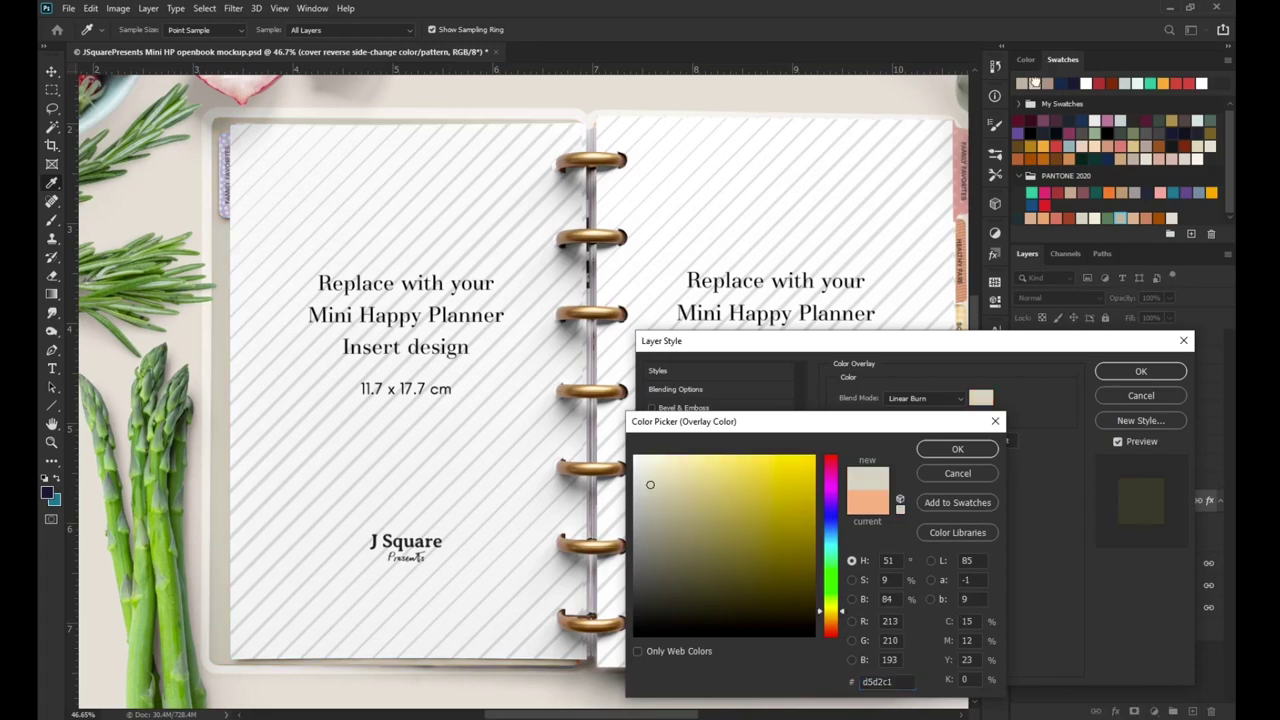
pyautogui.click(957, 449)
pyautogui.click(1144, 374)
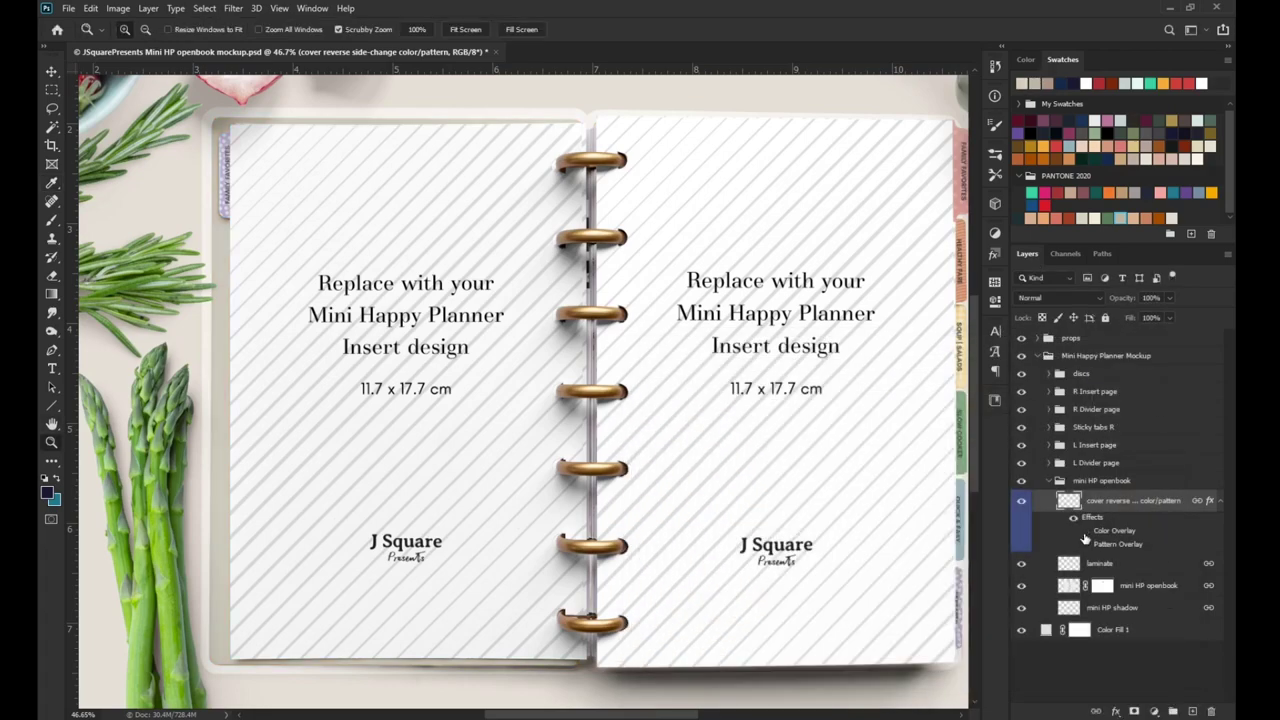
# Re-enable the cover's Pattern Overlay and switch it to the pink diamond pattern
pyautogui.click(1087, 544)
pyautogui.doubleClick(1110, 548)
pyautogui.click(933, 444)
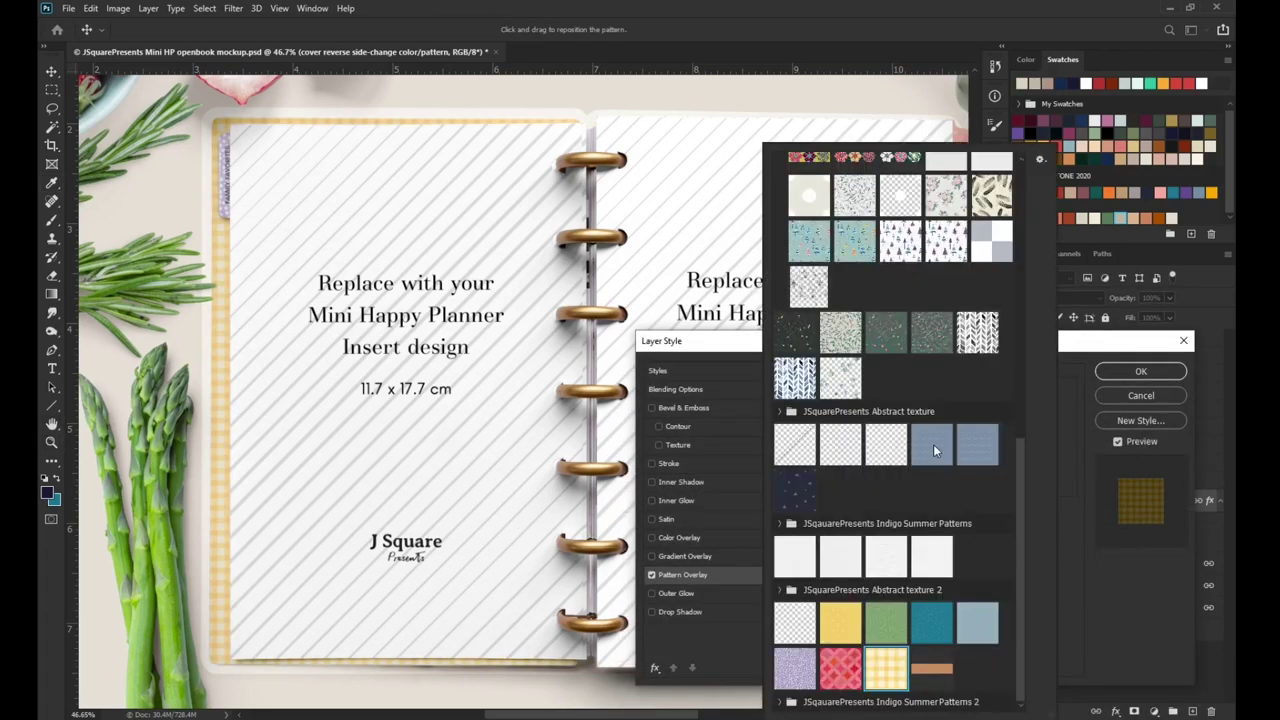
pyautogui.click(855, 685)
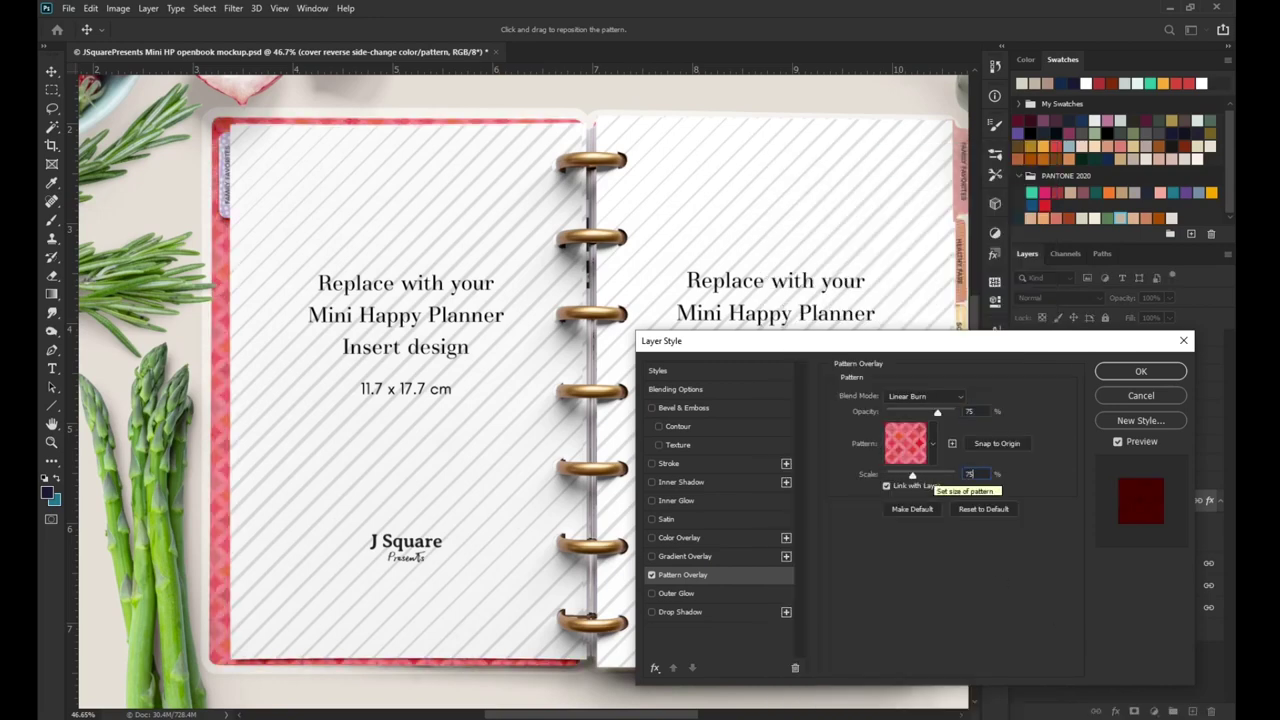
pyautogui.press('Return')
pyautogui.press('z')
pyautogui.click(1219, 501)
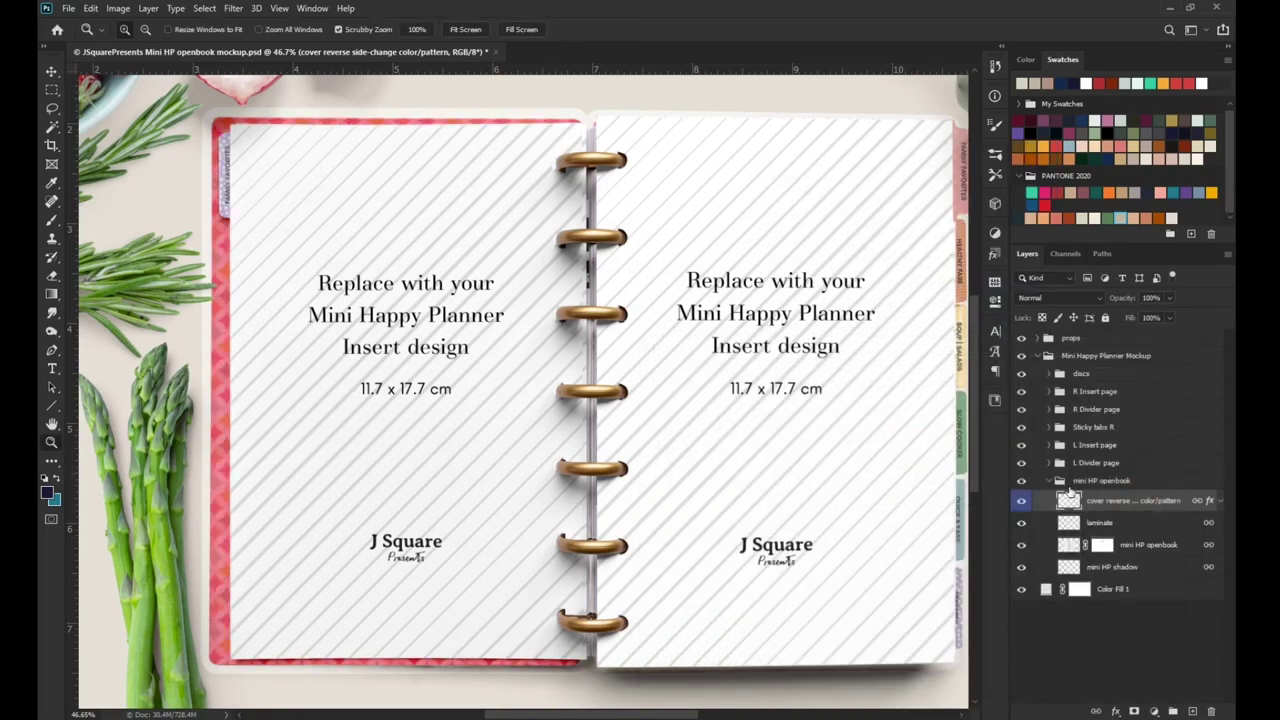
pyautogui.click(1048, 481)
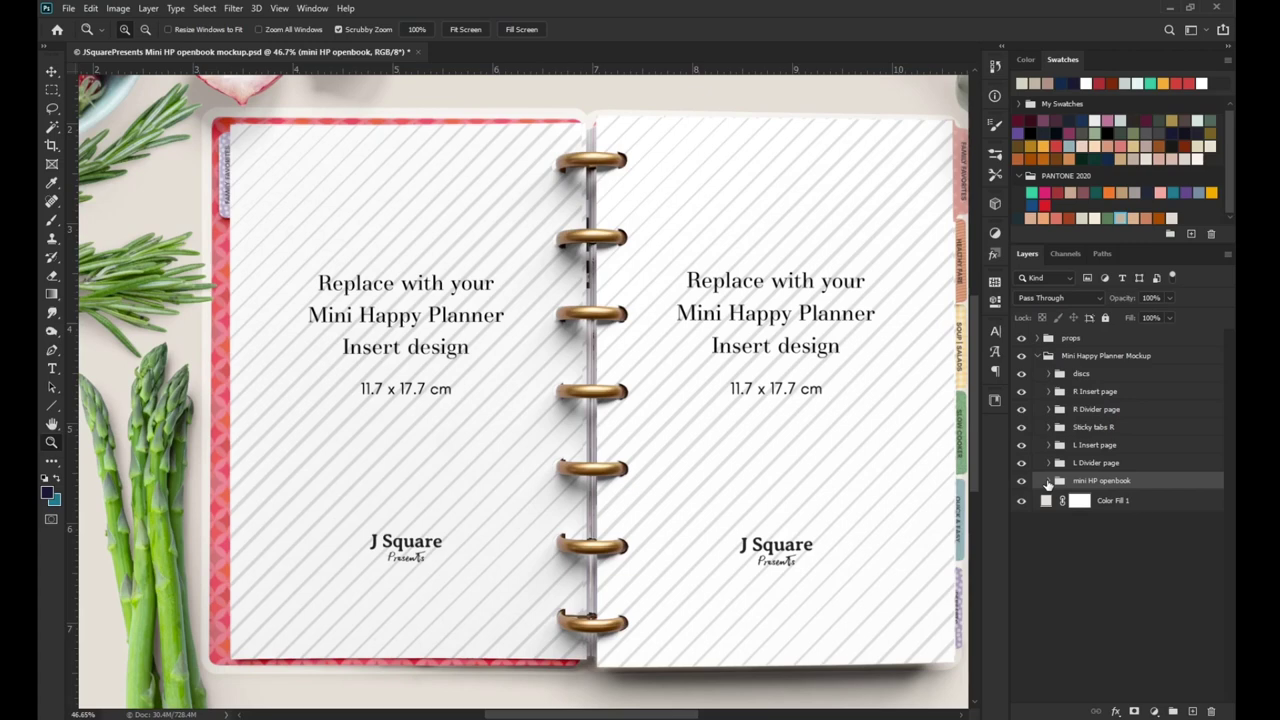
# Free Transform the Mini Happy Planner Mockup group, rotating it about 3.45° clockwise
pyautogui.click(1038, 357)
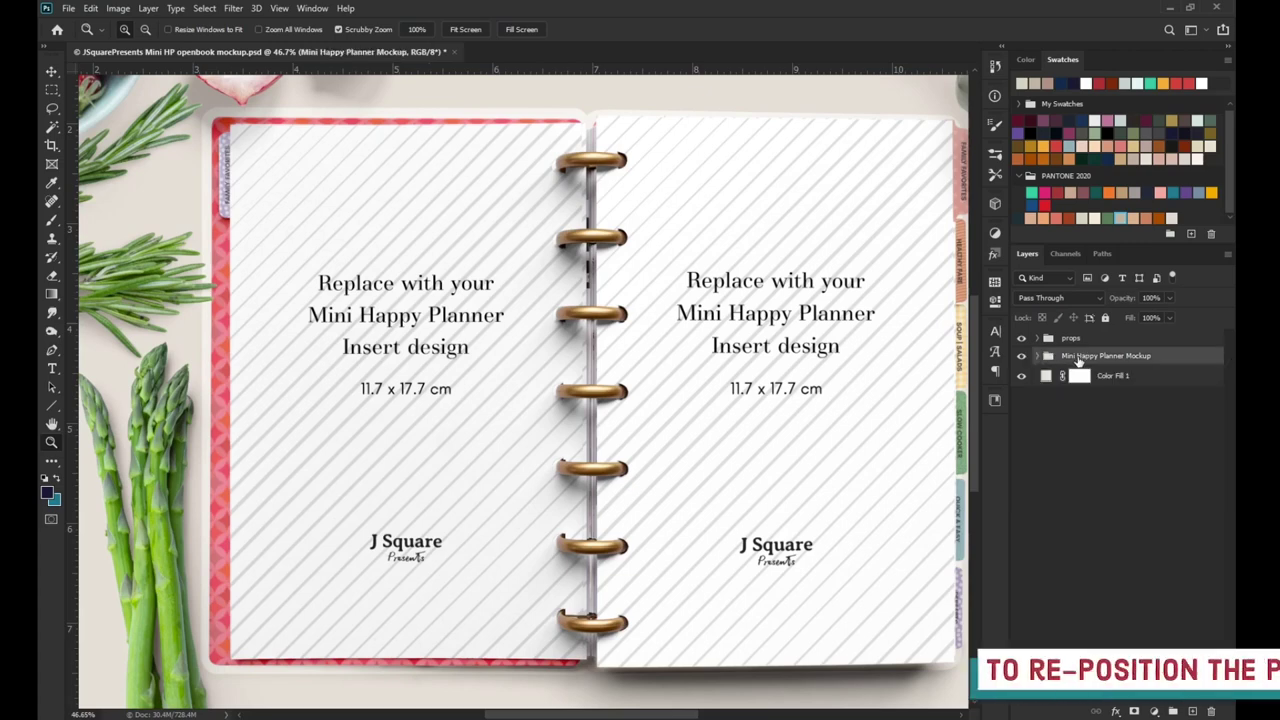
pyautogui.doubleClick(52, 425)
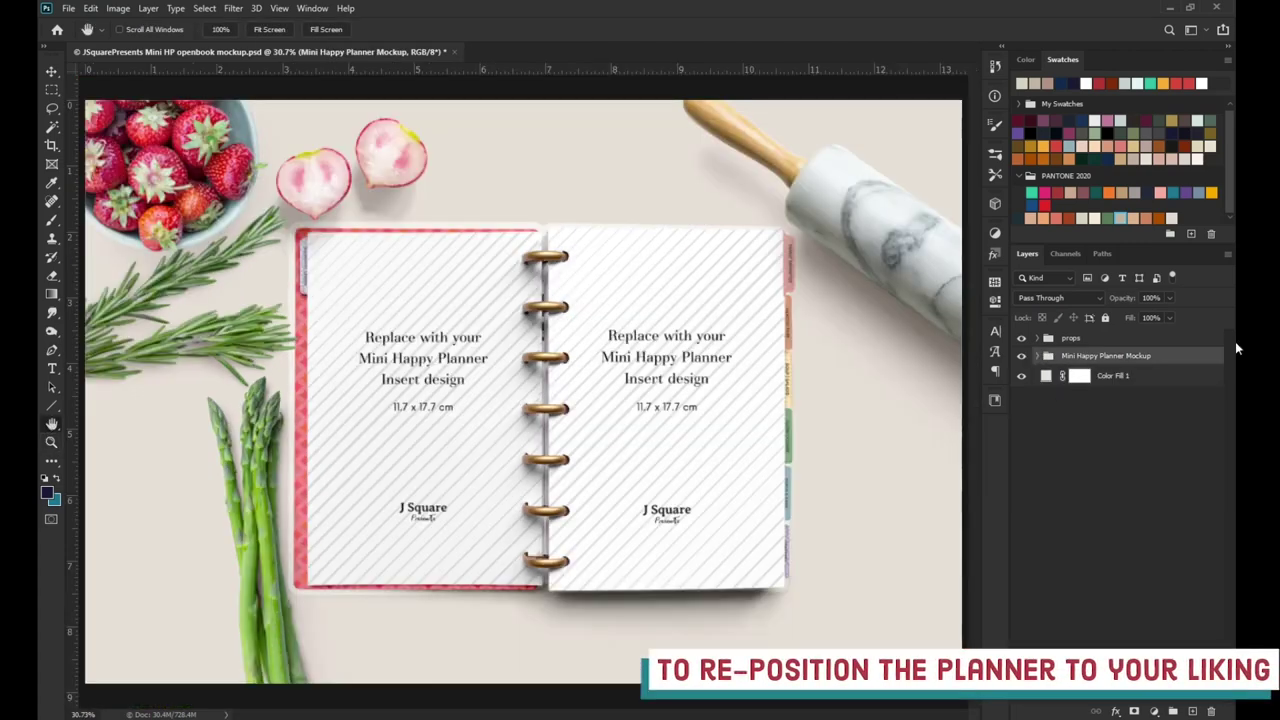
pyautogui.press('v')
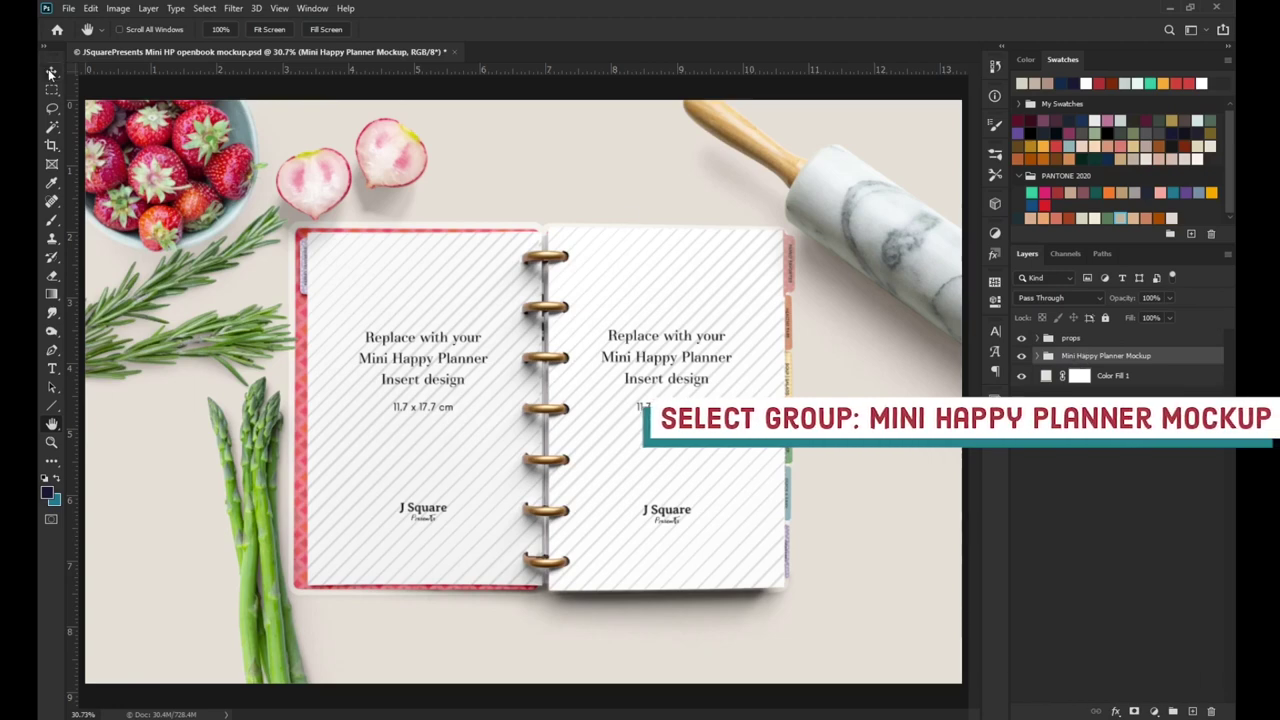
pyautogui.click(88, 8)
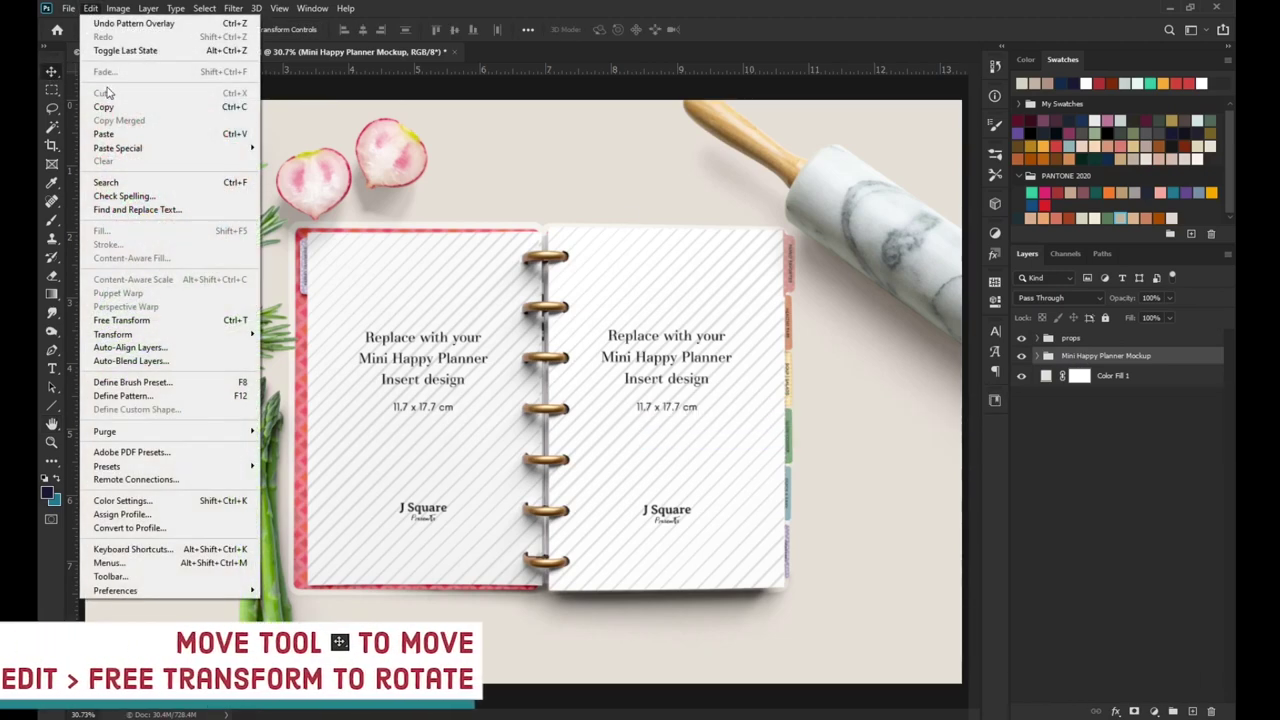
pyautogui.click(121, 320)
pyautogui.moveTo(820, 186); pyautogui.dragTo(833, 200)
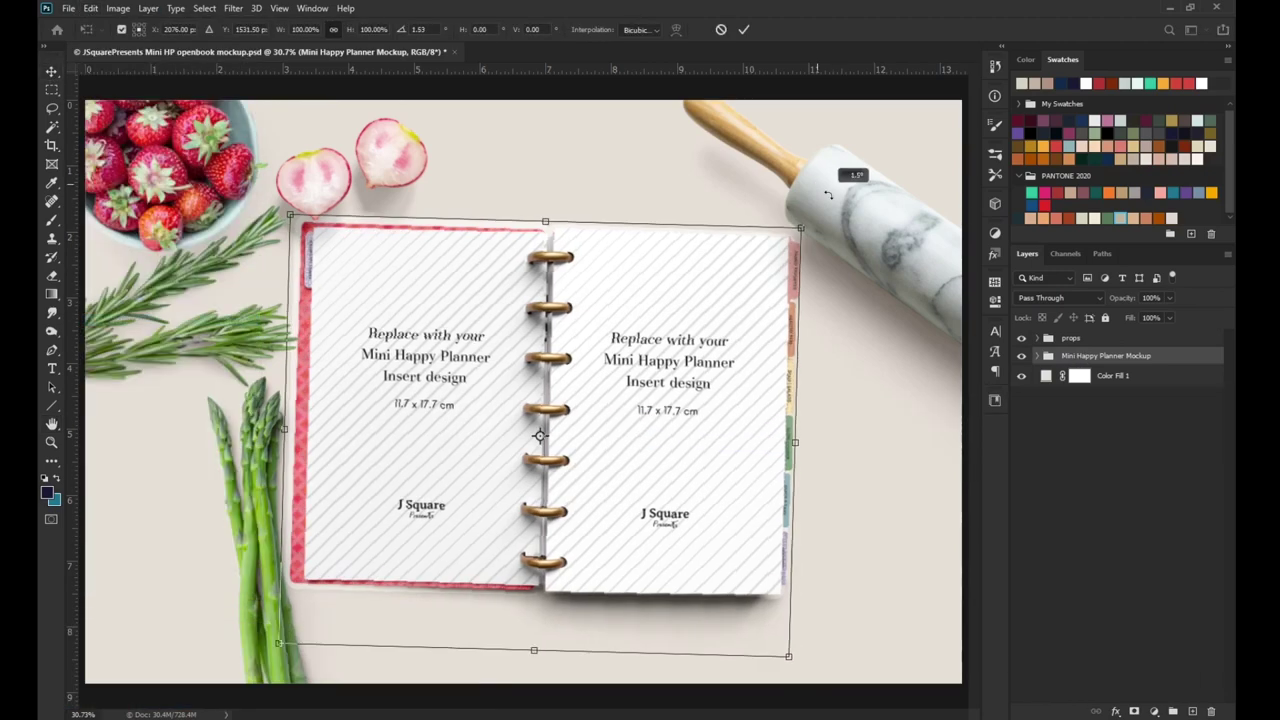
pyautogui.click(743, 30)
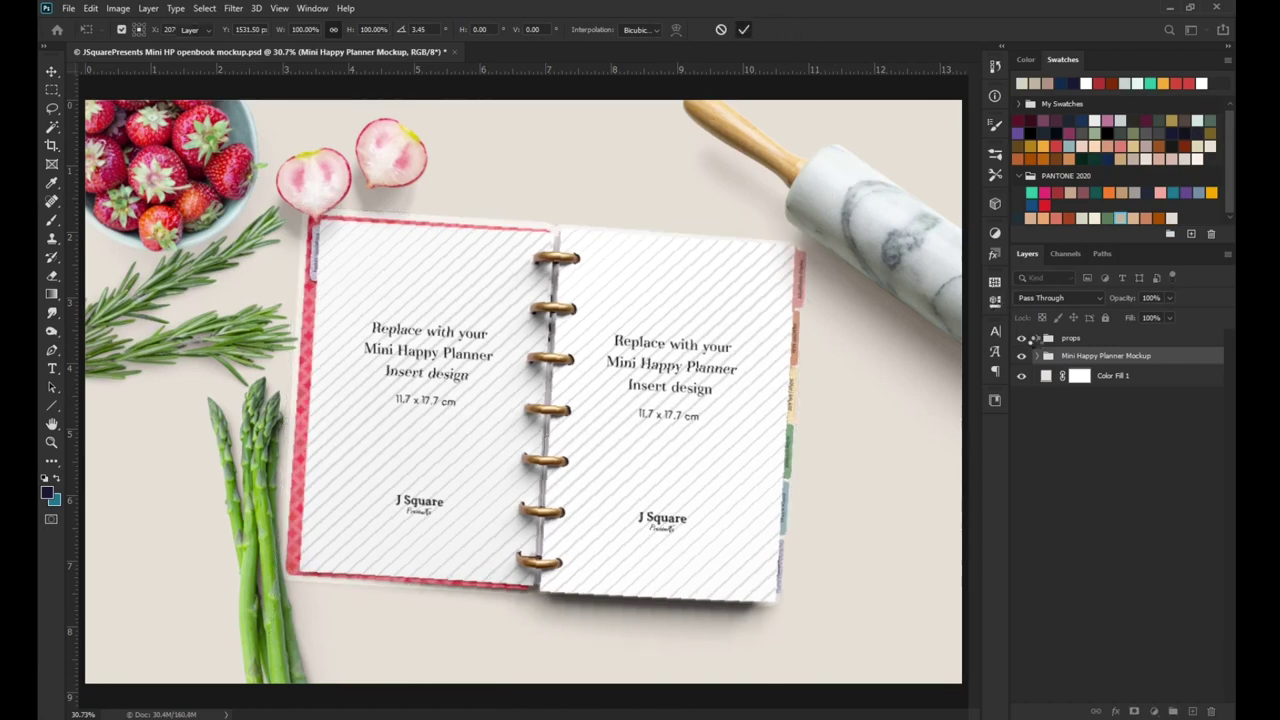
# Move the asparagus to the lower right and rotate it about 4.5°
pyautogui.click(1037, 339)
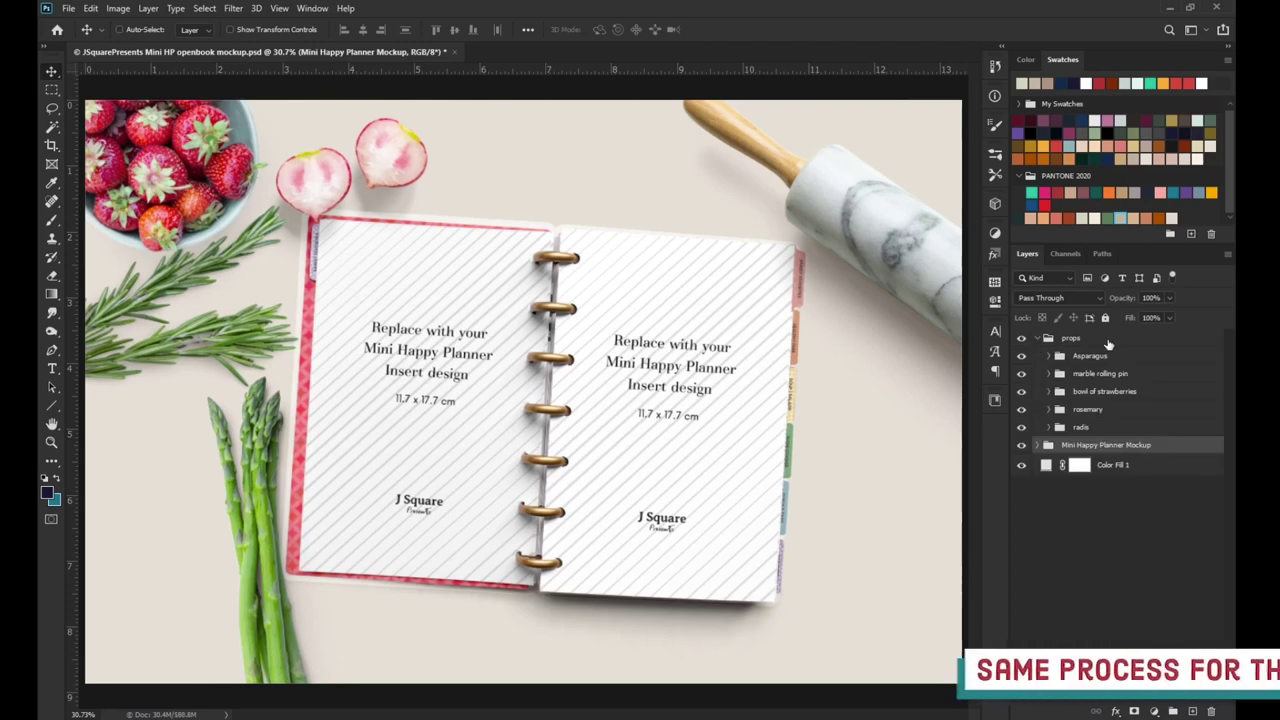
pyautogui.click(1120, 356)
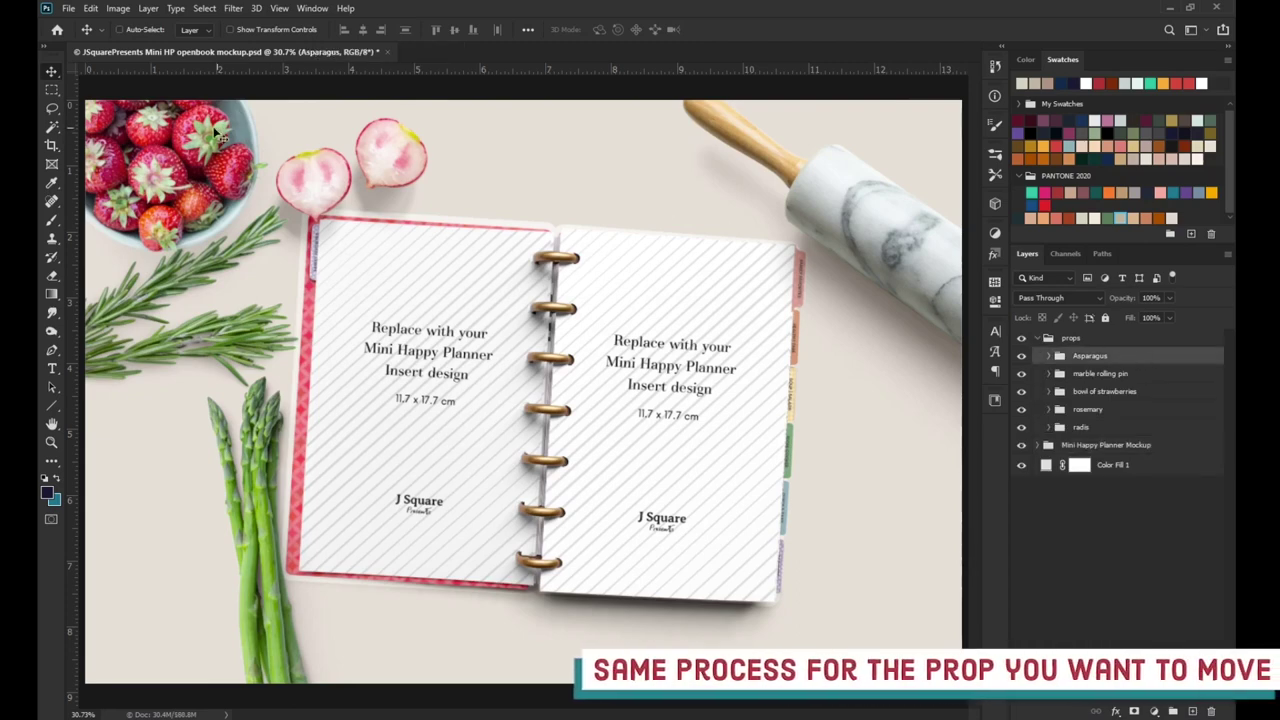
pyautogui.moveTo(338, 487); pyautogui.dragTo(928, 572)
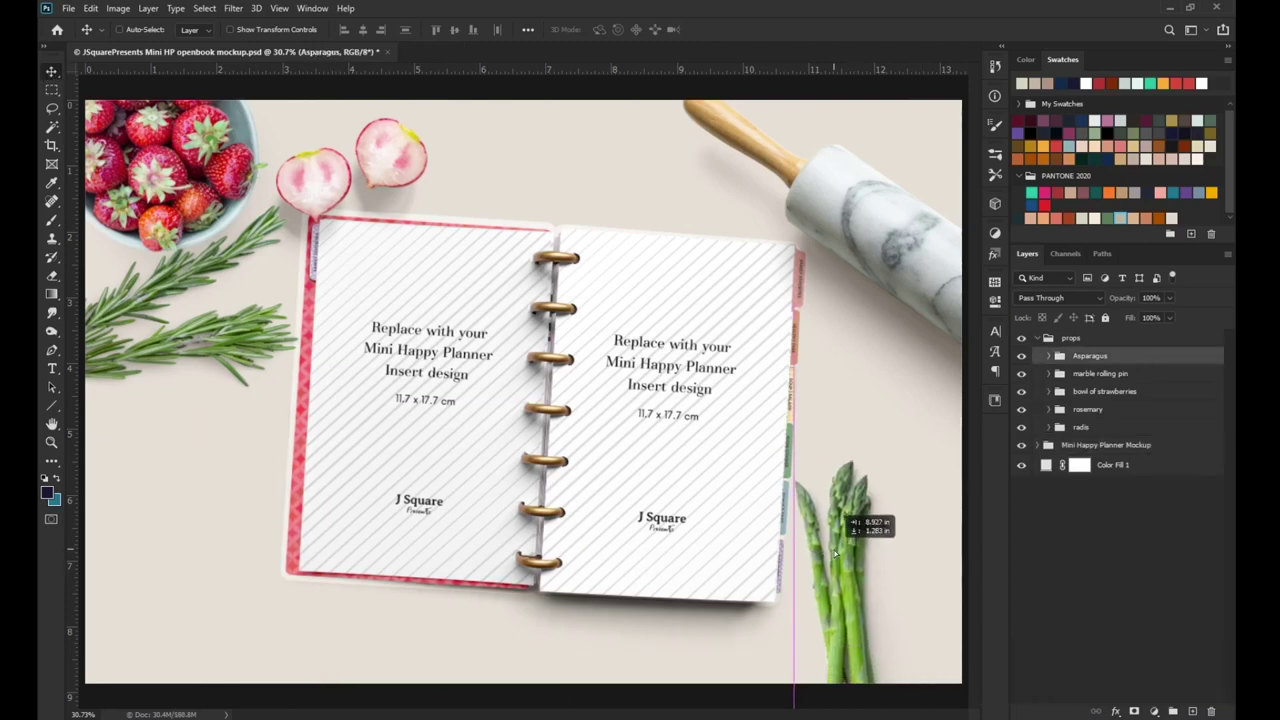
pyautogui.click(90, 8)
pyautogui.click(121, 320)
pyautogui.moveTo(810, 403); pyautogui.dragTo(880, 412)
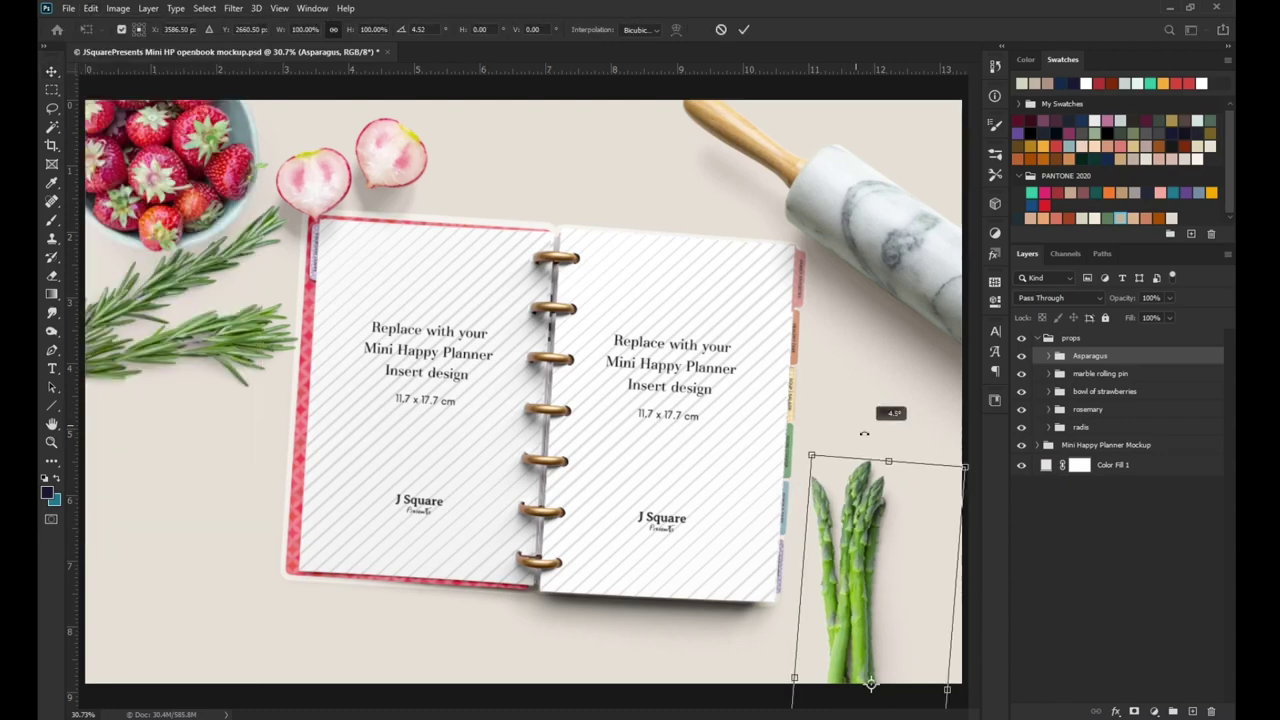
pyautogui.moveTo(875, 575); pyautogui.dragTo(853, 645)
pyautogui.click(744, 29)
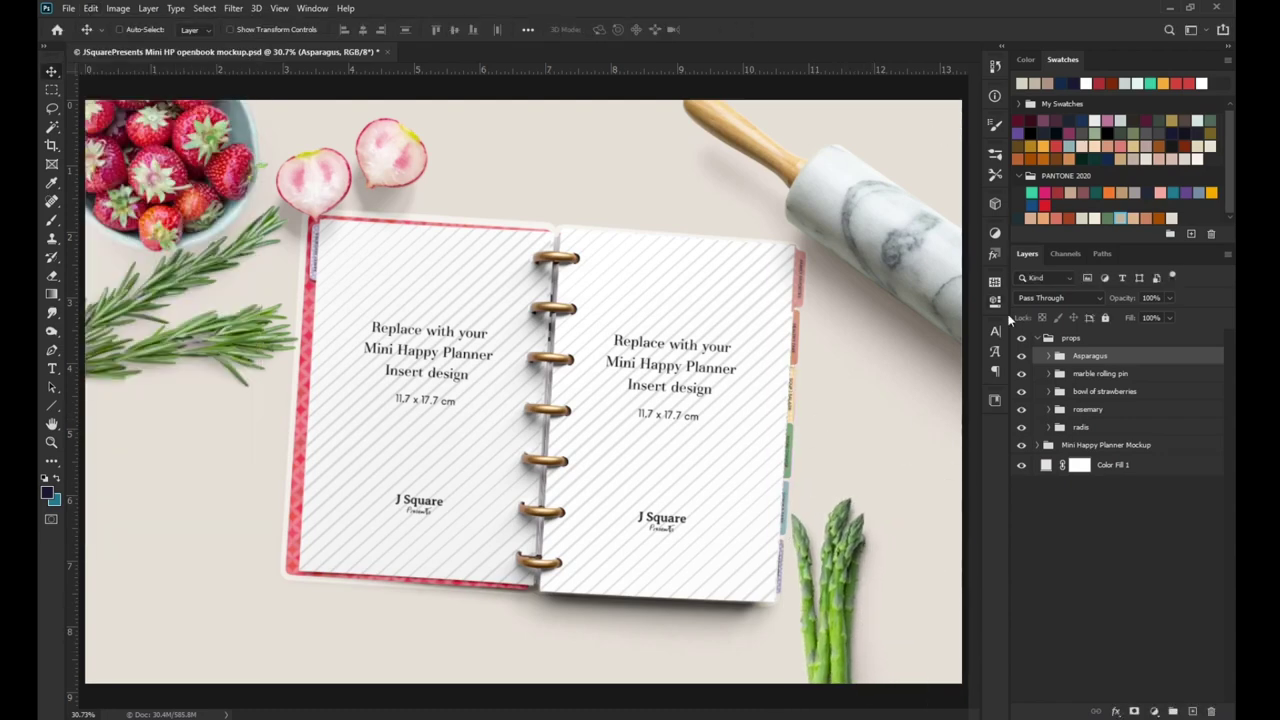
# Move the marble rolling pin to the lower left and the strawberry bowl to the top right
pyautogui.click(1130, 372)
pyautogui.moveTo(940, 278); pyautogui.dragTo(320, 600)
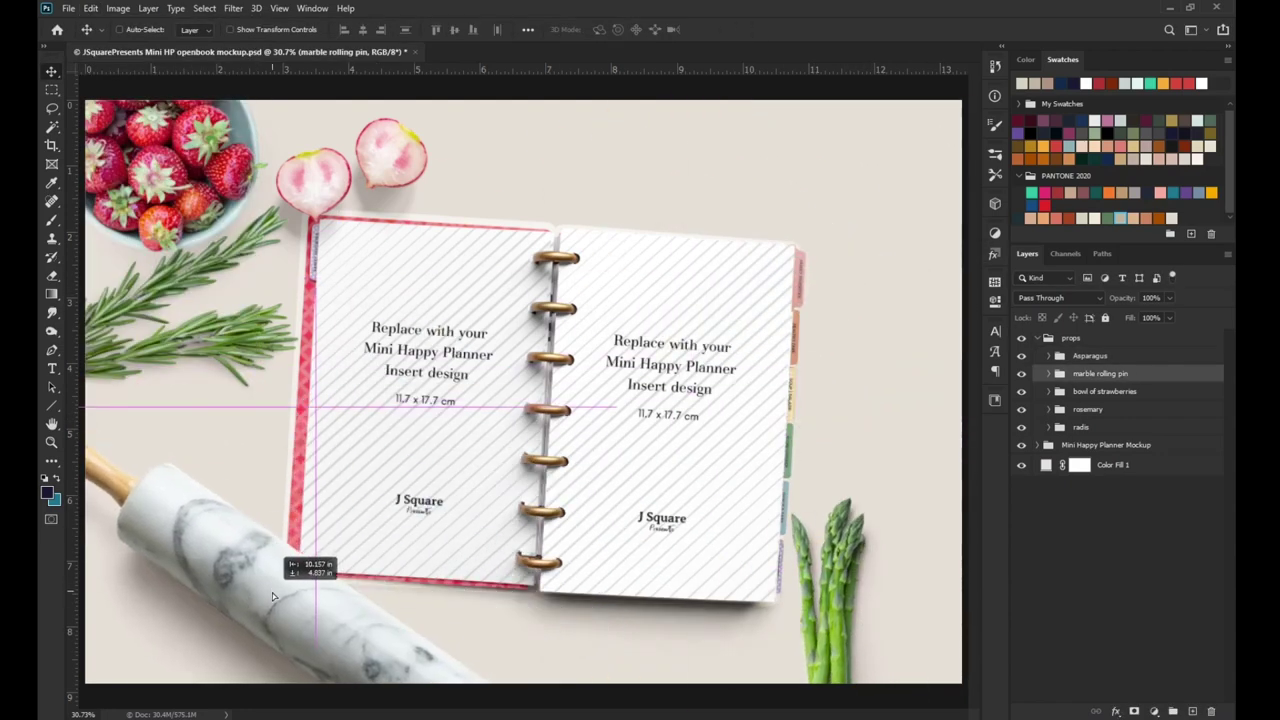
pyautogui.click(1048, 373)
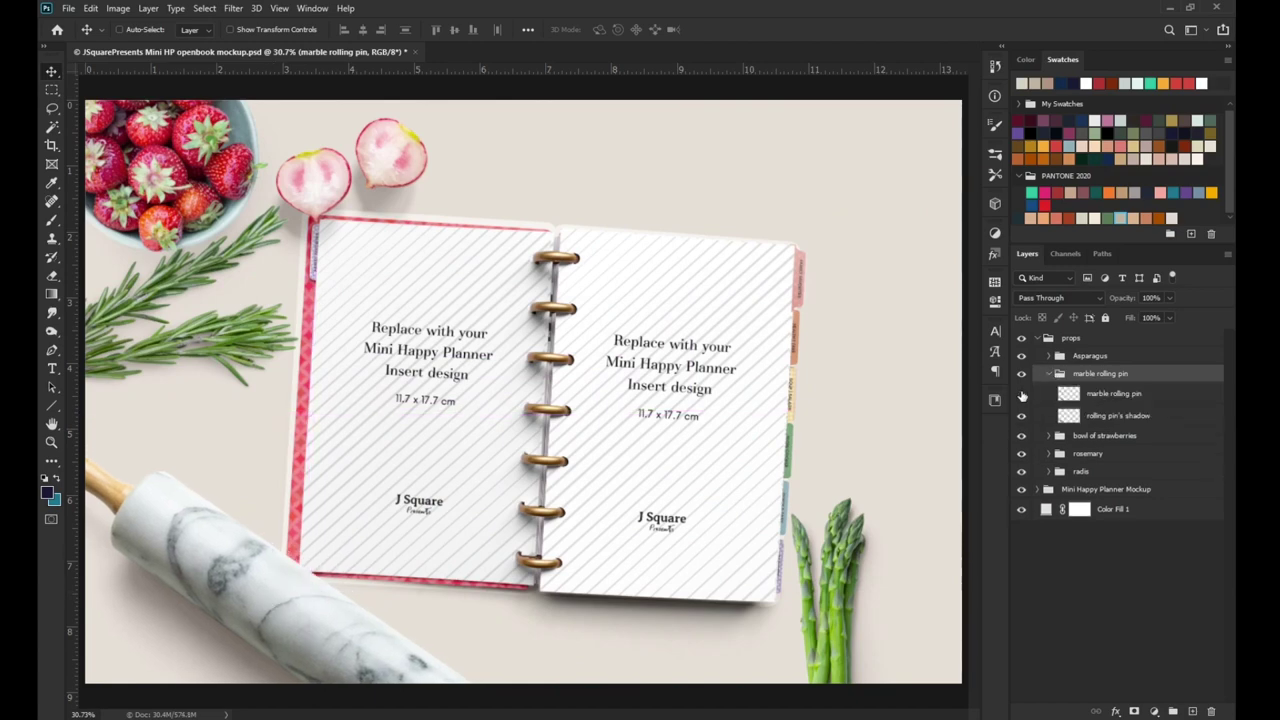
pyautogui.click(1049, 373)
pyautogui.click(1123, 394)
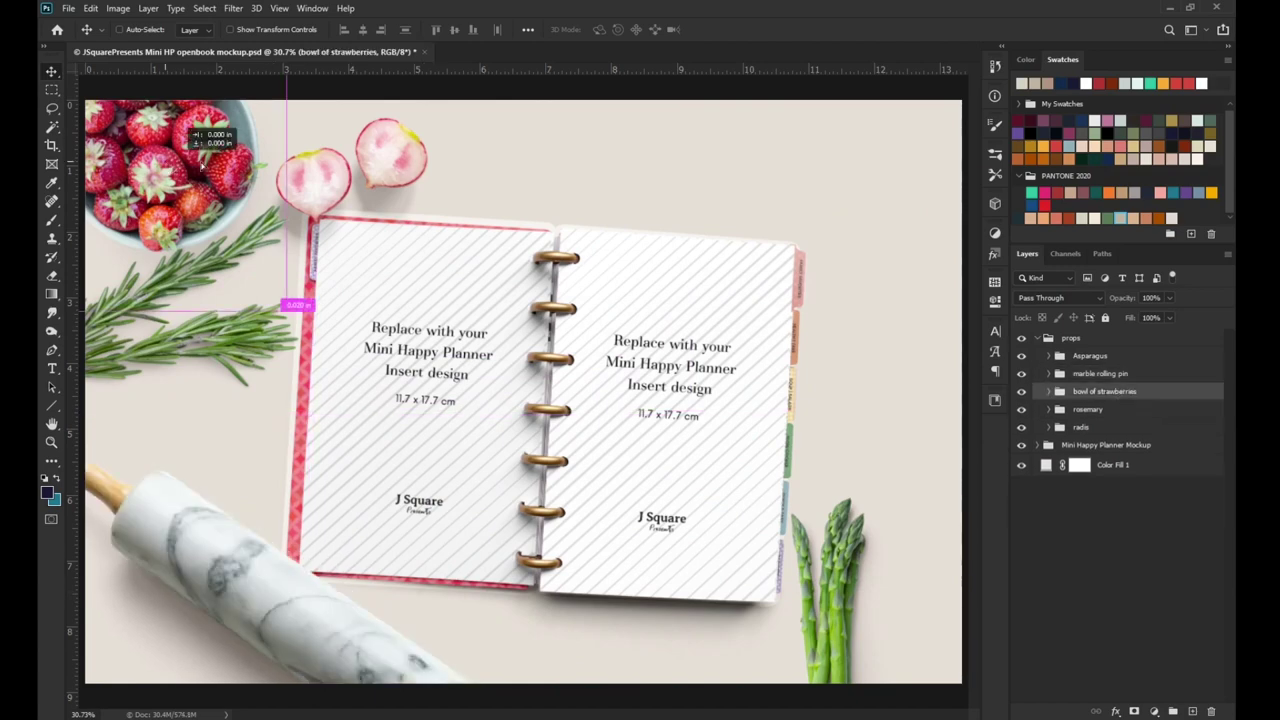
pyautogui.moveTo(205, 140); pyautogui.dragTo(910, 165)
# Move the rosemary to the top left and the radishes to the bottom right of the planner
pyautogui.click(1095, 410)
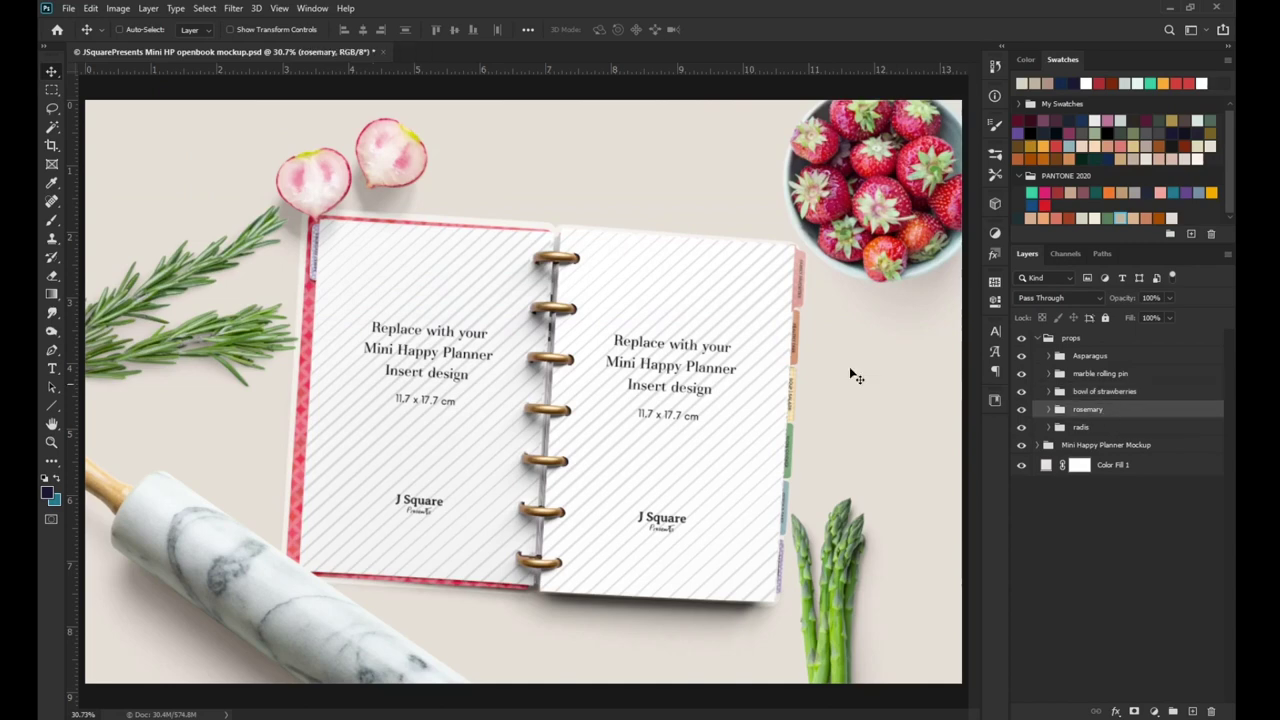
pyautogui.moveTo(174, 277); pyautogui.dragTo(359, 157)
pyautogui.click(1081, 427)
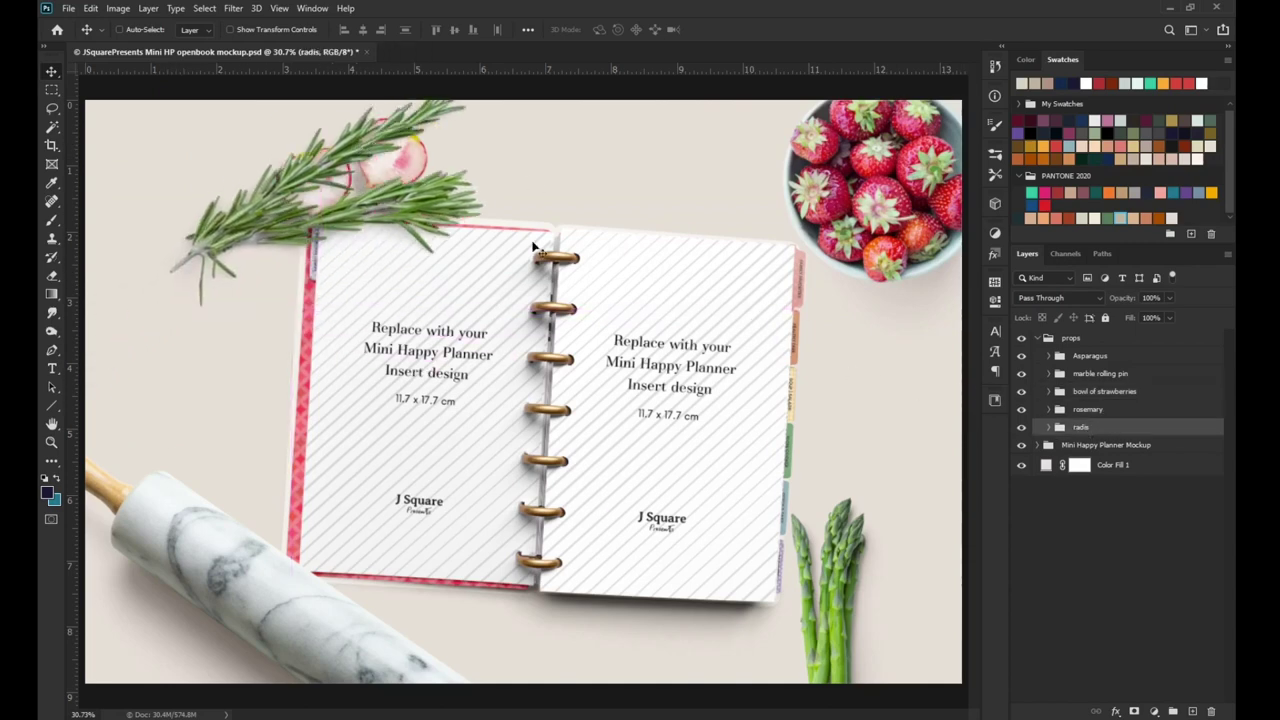
pyautogui.moveTo(410, 204)
pyautogui.mouseDown()
pyautogui.moveTo(654, 454)
pyautogui.moveTo(780, 672)
pyautogui.mouseUp()
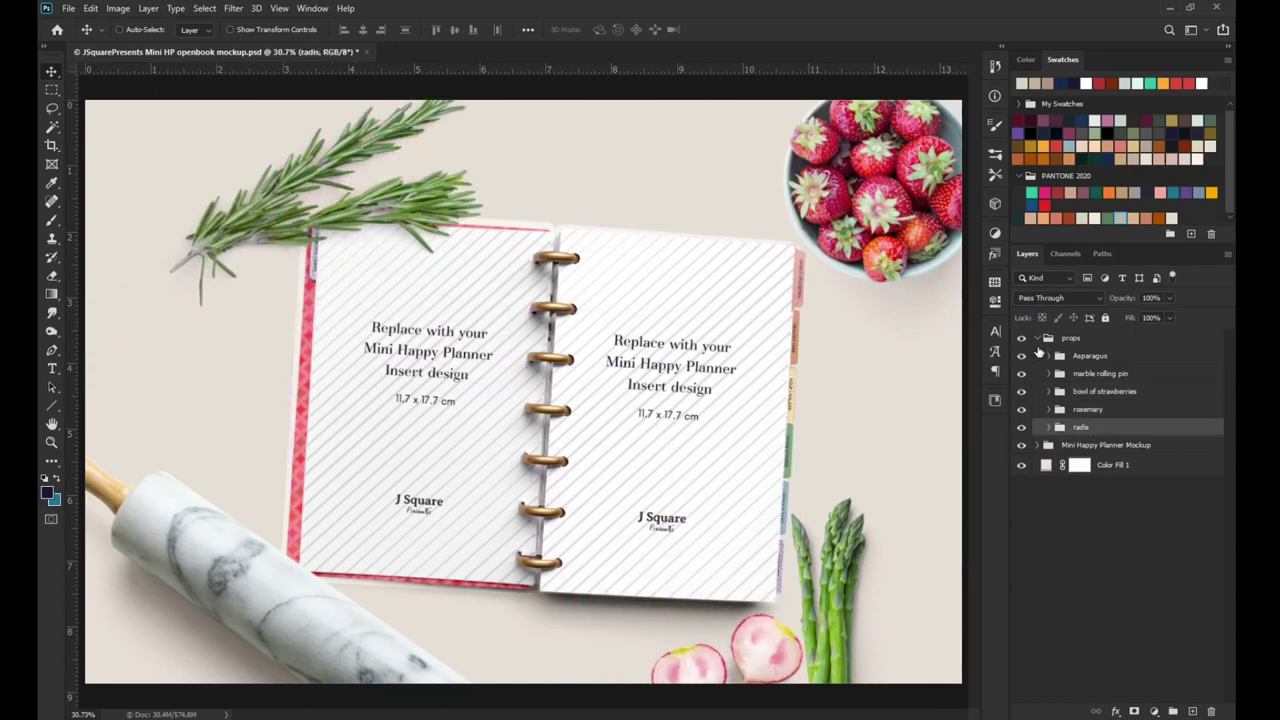
pyautogui.click(1037, 339)
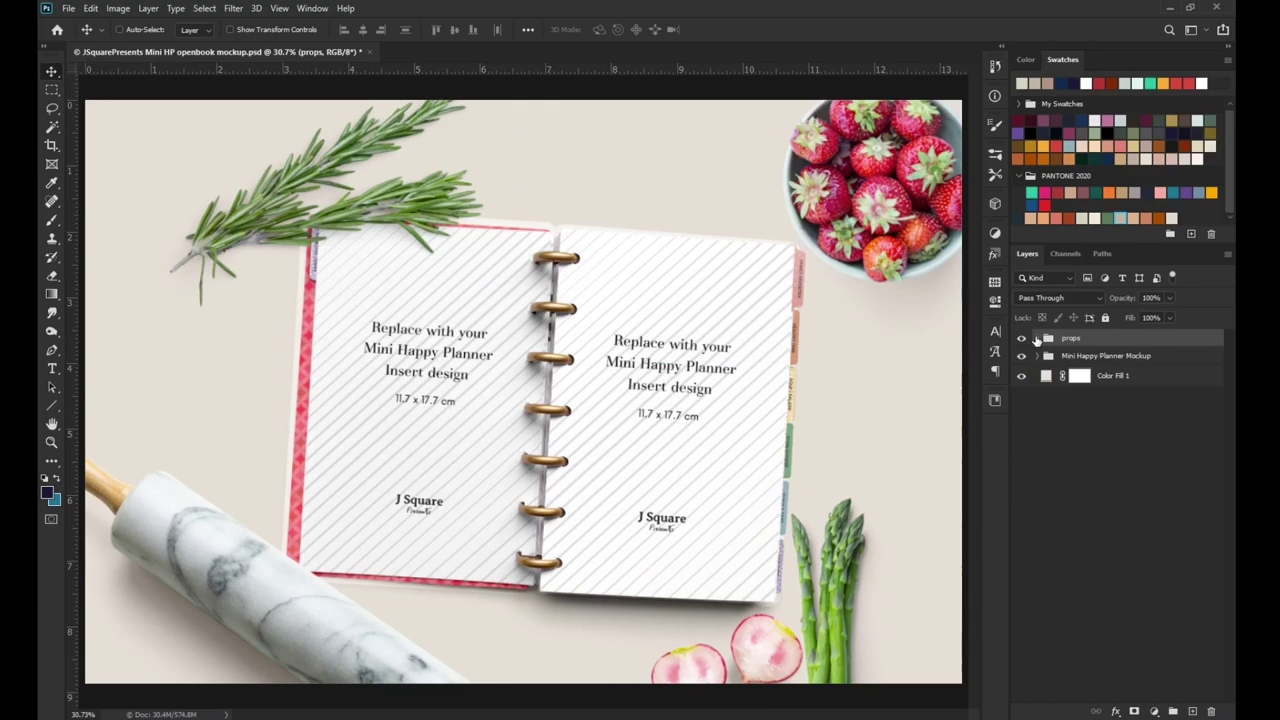